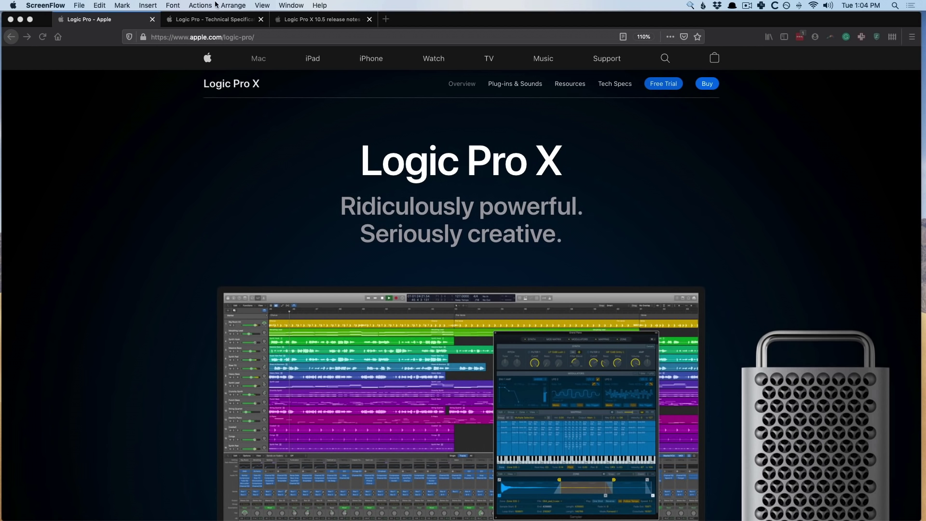
# Step: View the Tech Specs page, then the Logic Pro X 10.5 release notes tab in Firefox
pyautogui.click(215, 19)
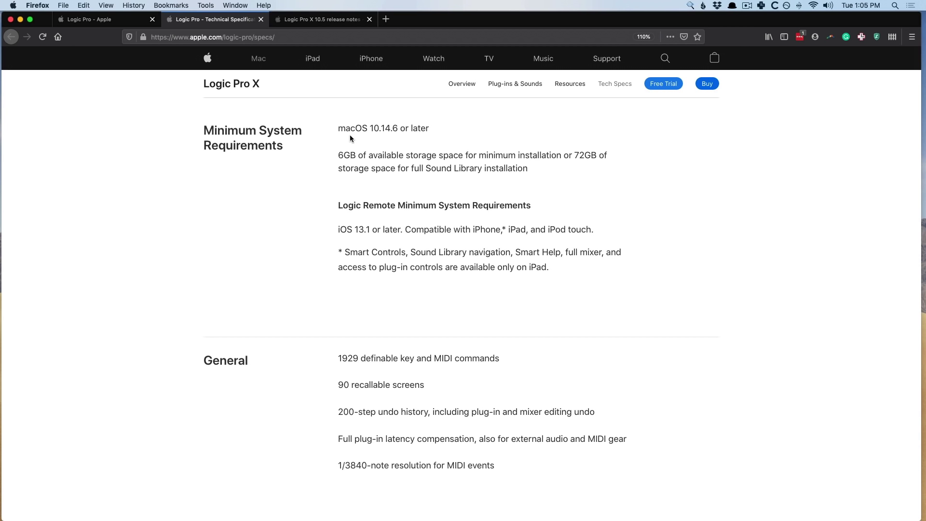
pyautogui.click(302, 22)
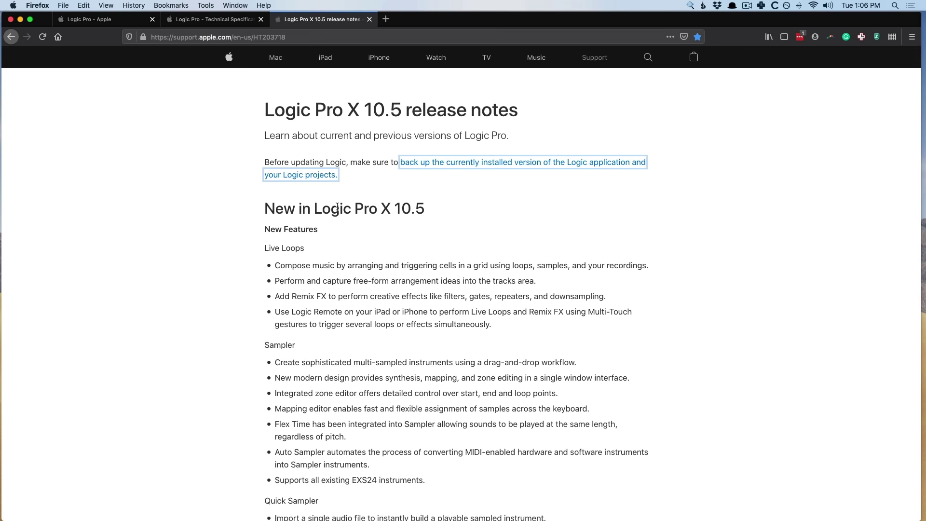
pyautogui.keyDown('super'); pyautogui.click(422, 163); pyautogui.keyUp('super')
pyautogui.hotkey('ctrl', 'Tab')
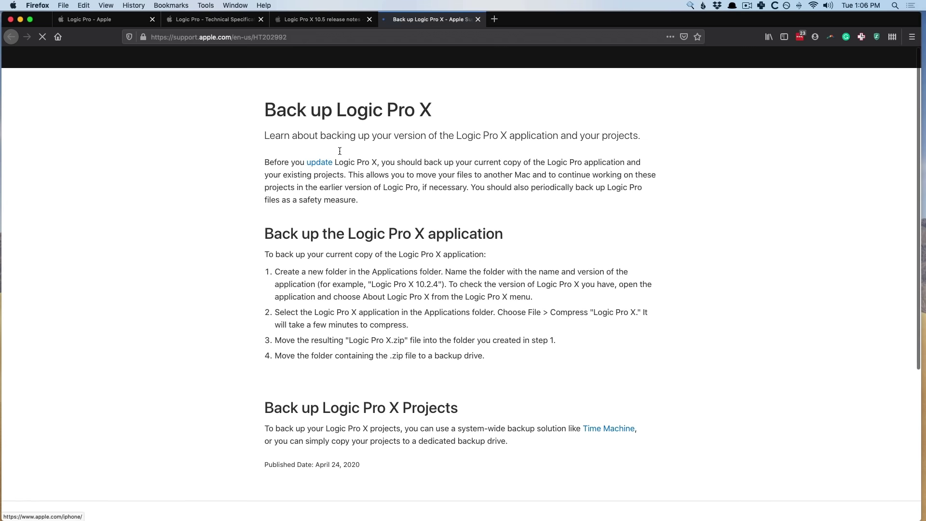
pyautogui.scroll(-1, 325, 180)
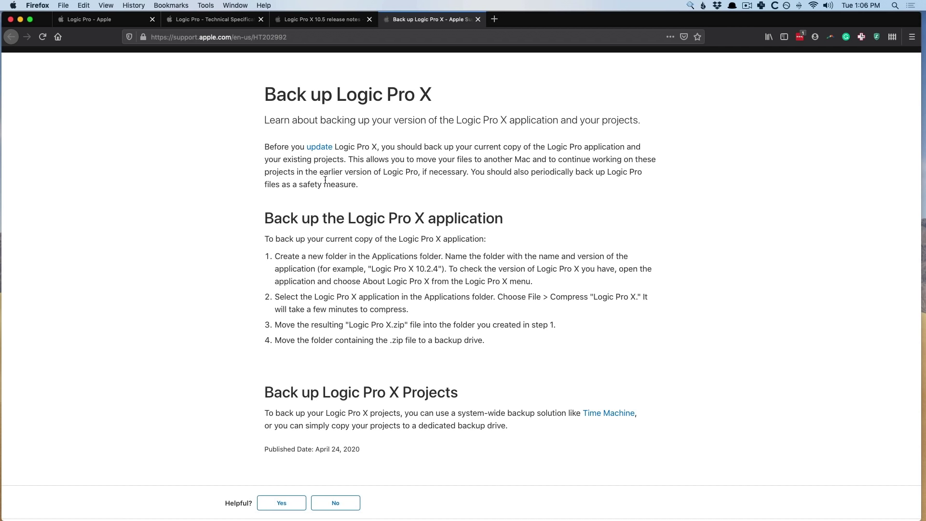
pyautogui.click(290, 20)
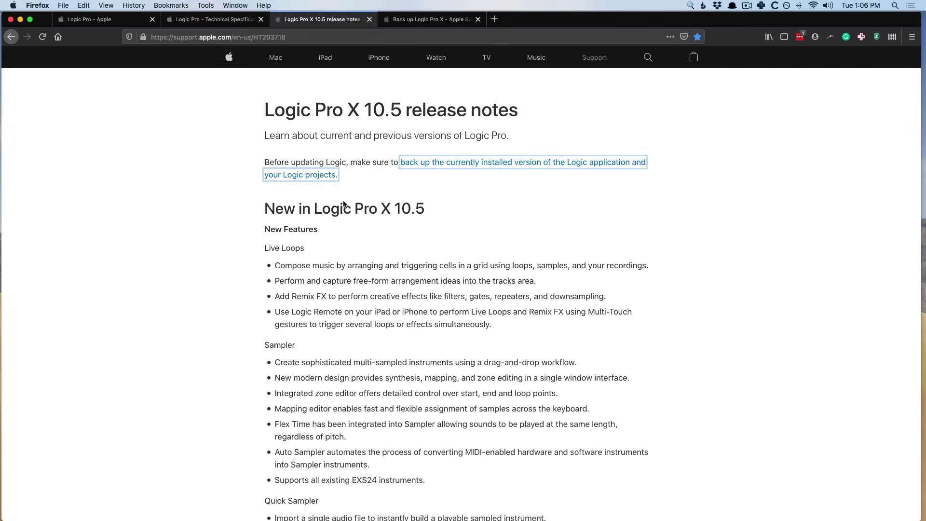
pyautogui.scroll(-20, 346, 199)
pyautogui.scroll(-15, 346, 198)
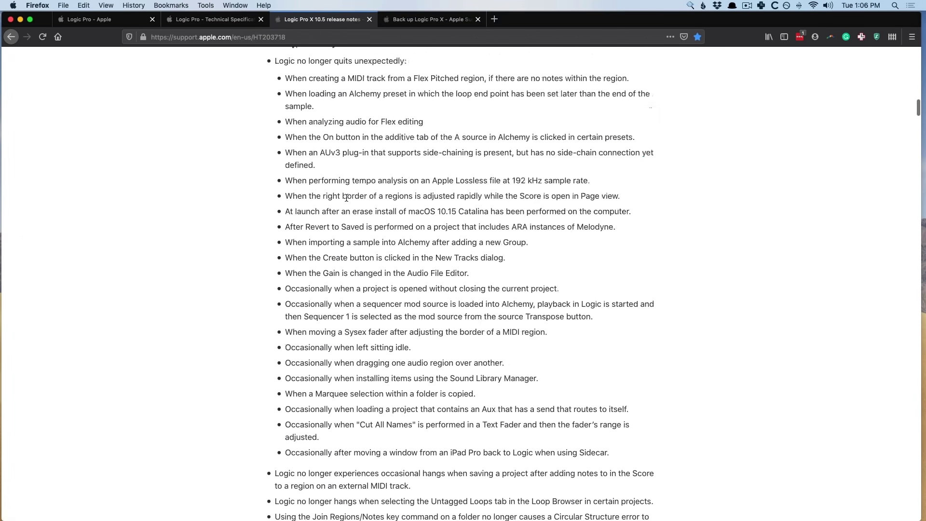
pyautogui.press('Home')
pyautogui.click(408, 20)
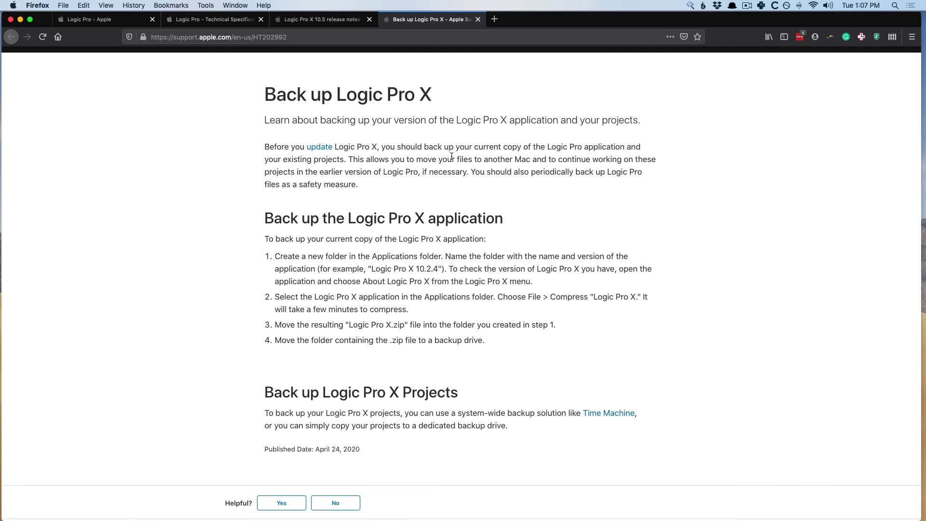
pyautogui.click(477, 20)
# Step: Switch to Logic Pro X and browse Starter Grids, Tutorials, Demo Projects and Project Templates, ending on New Project
pyautogui.press('super+Tab')
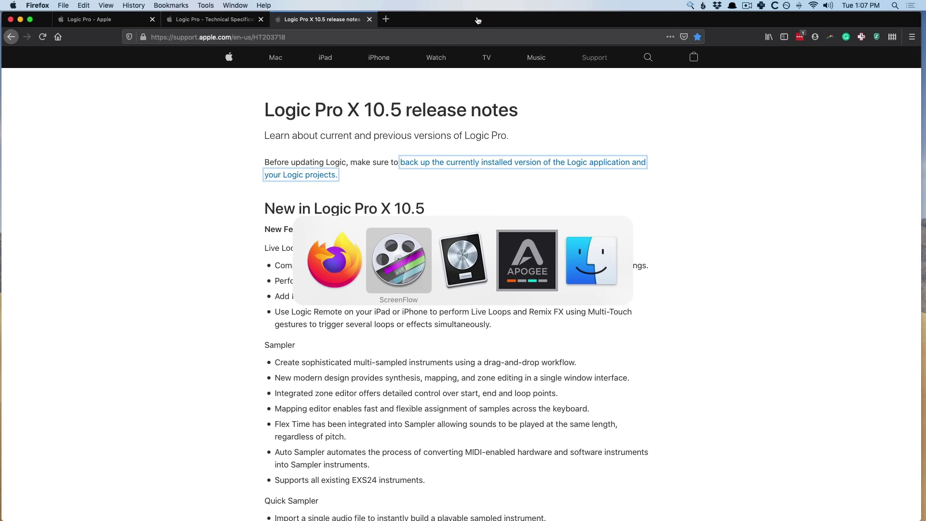
pyautogui.press('super+Tab')
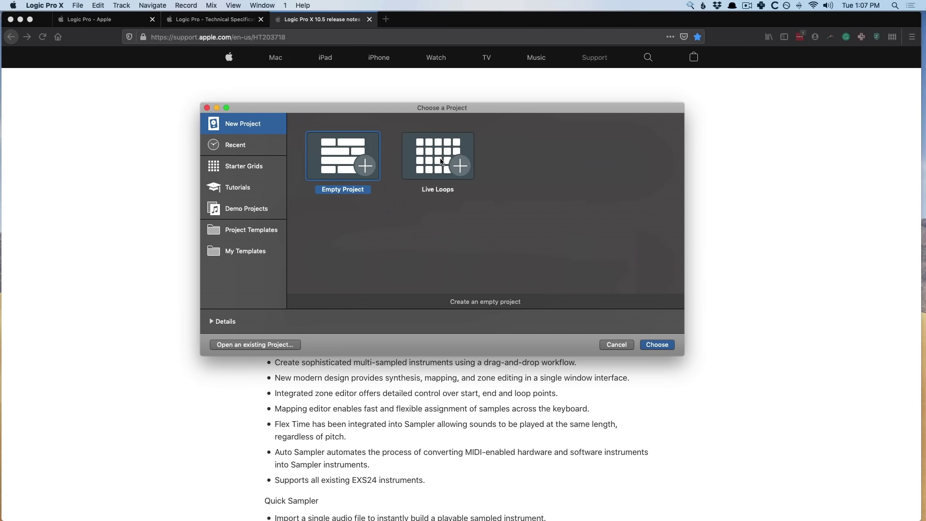
pyautogui.click(277, 166)
pyautogui.scroll(-3, 387, 173)
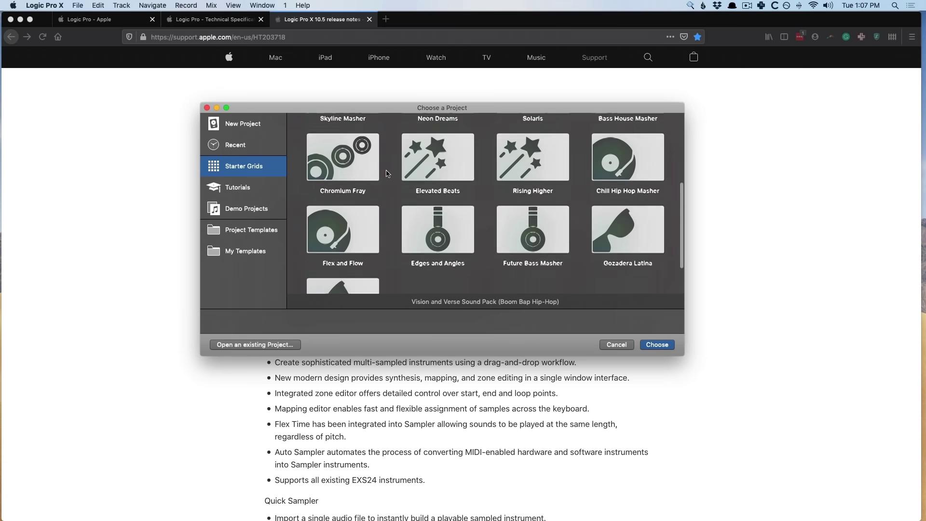
pyautogui.scroll(5, 387, 174)
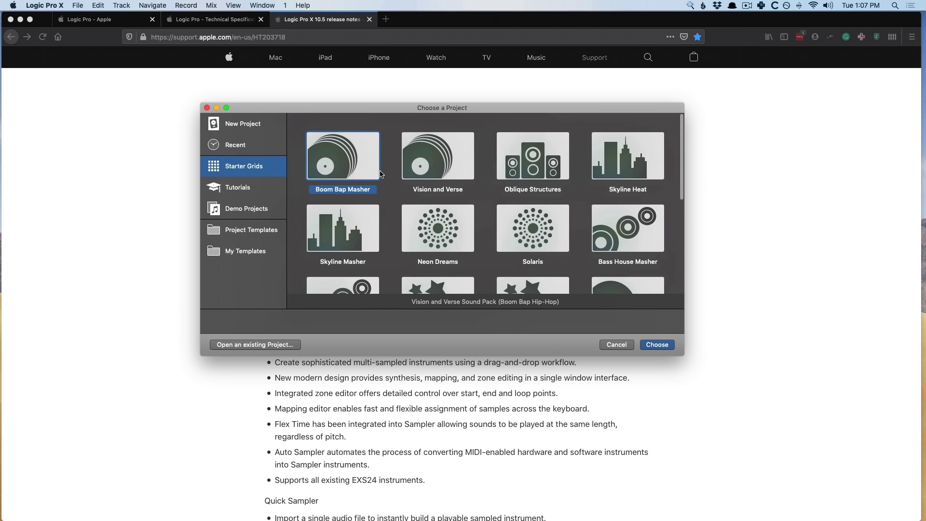
pyautogui.click(230, 187)
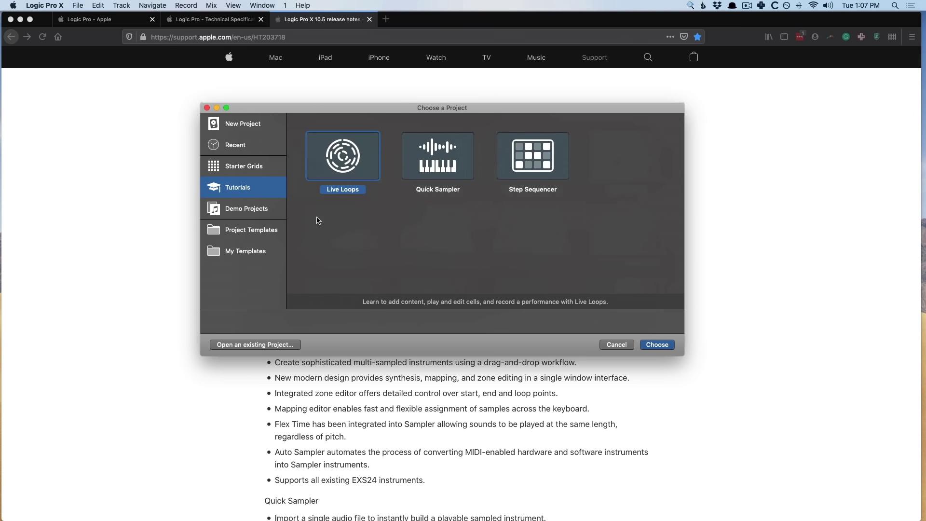
pyautogui.click(254, 212)
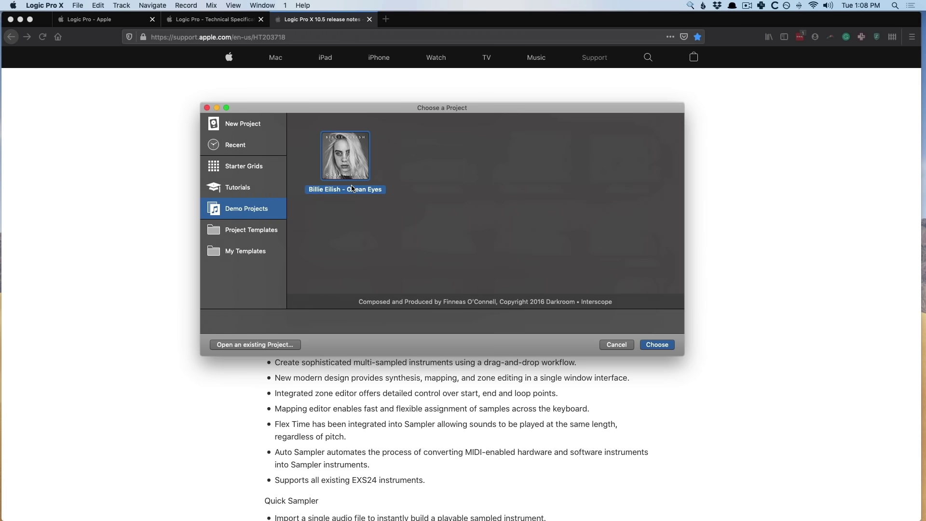
pyautogui.click(232, 236)
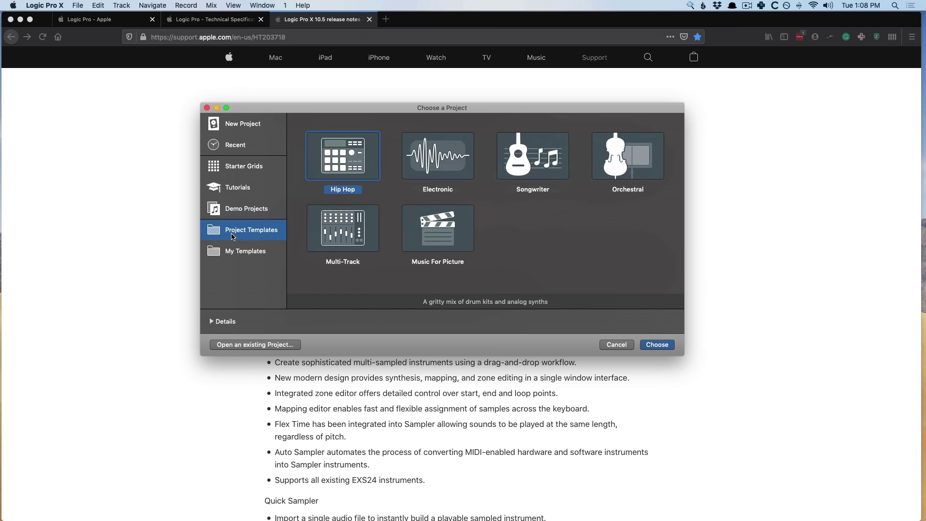
pyautogui.click(250, 131)
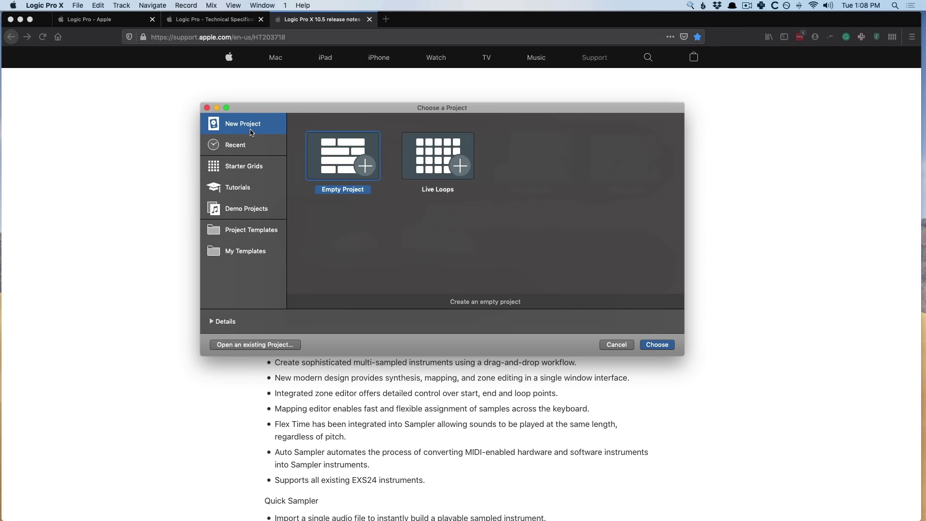
# Step: Create an Empty Project with a single new audio track, Audio 1
pyautogui.click(657, 344)
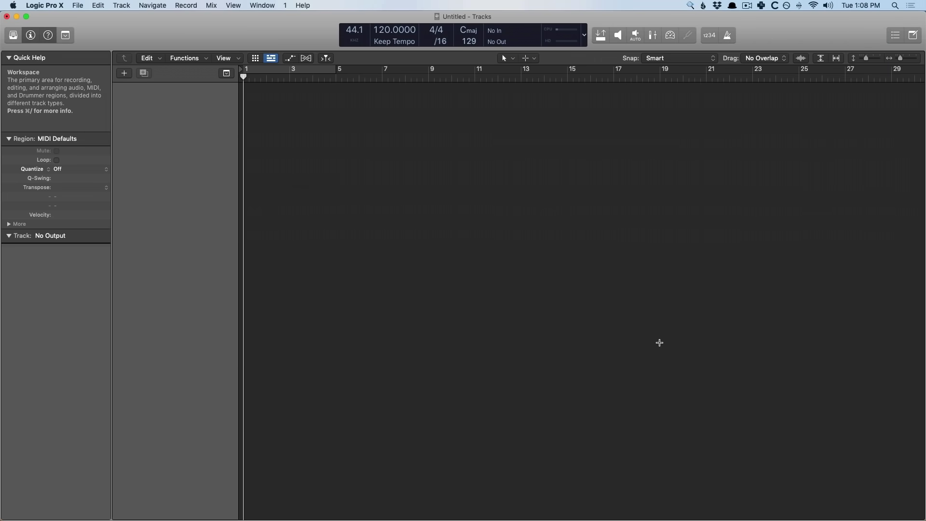
pyautogui.press('Return')
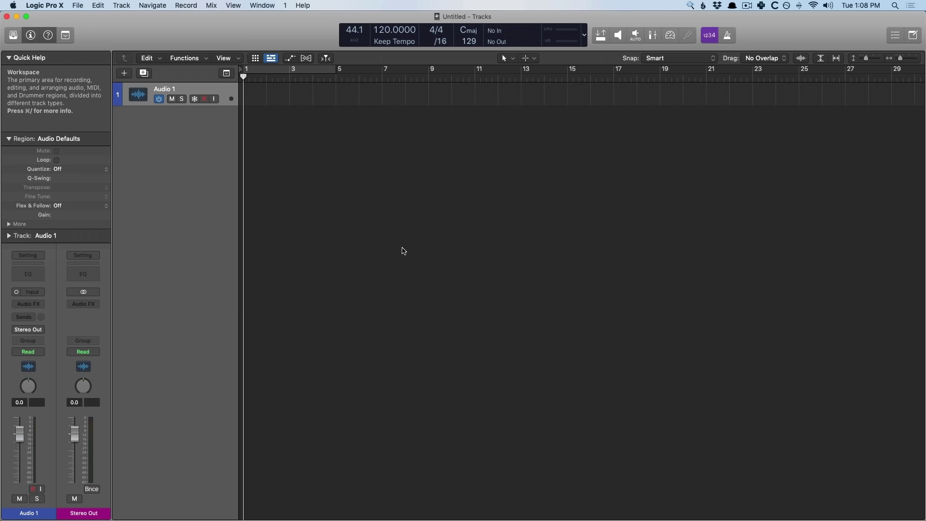
# Step: Open the Apple Loops browser and filter it to Pattern Loops in All Drums
pyautogui.press('o')
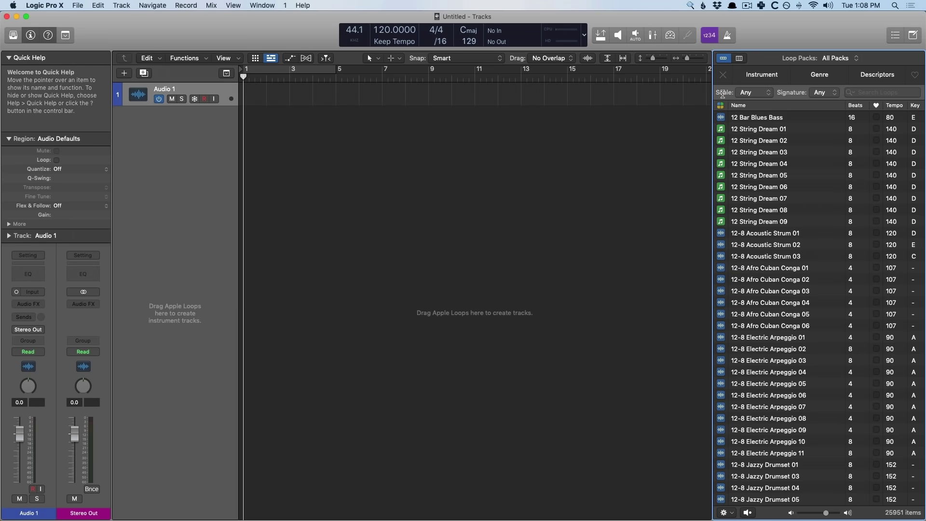
pyautogui.click(721, 104)
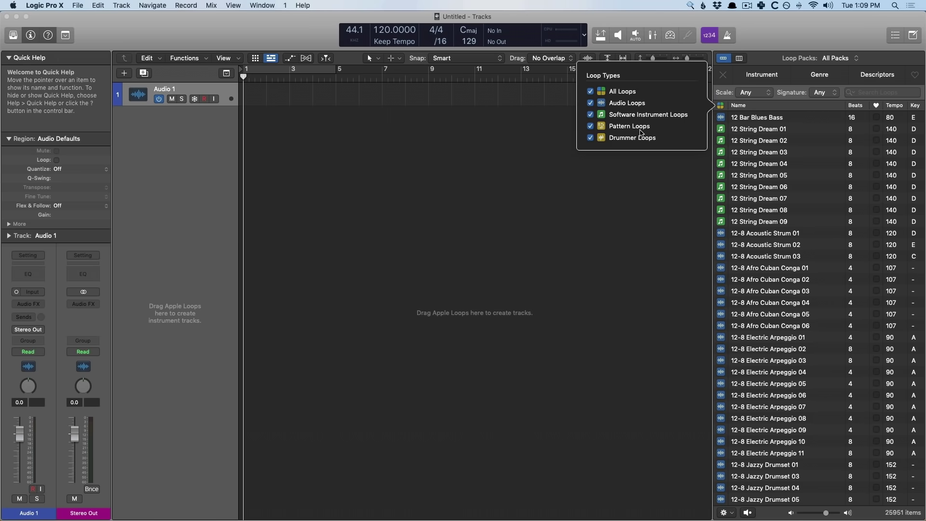
pyautogui.click(610, 128)
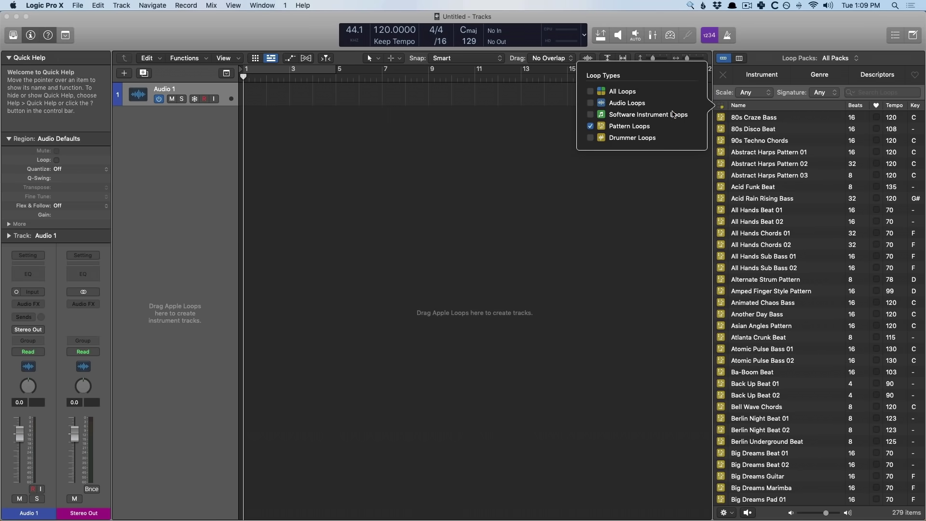
pyautogui.click(729, 104)
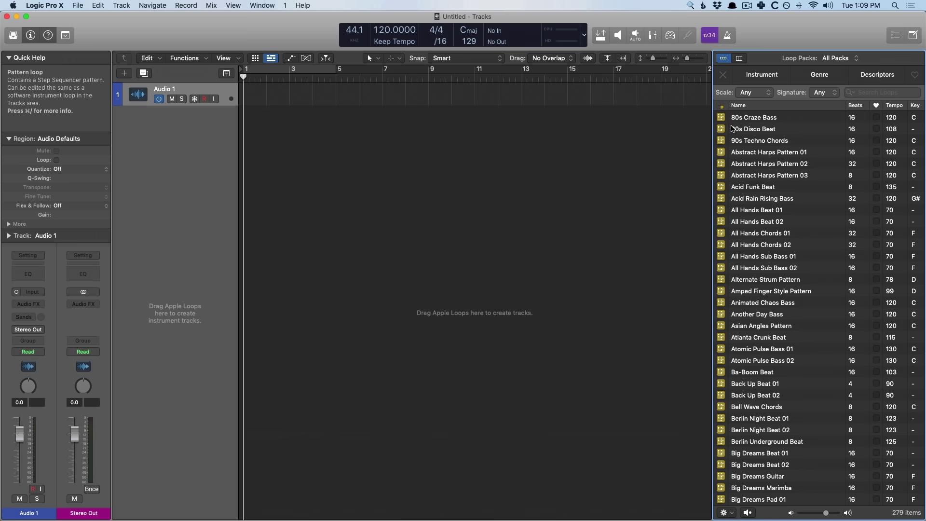
pyautogui.click(758, 77)
pyautogui.click(742, 94)
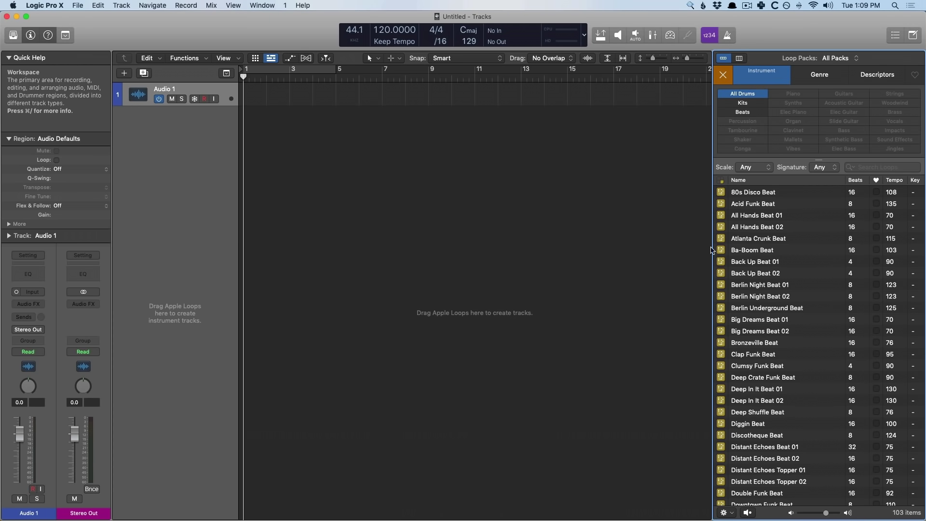
# Step: Set the project tempo to 80 and preview Big Dreams Beat 01 and 02
pyautogui.doubleClick(395, 30)
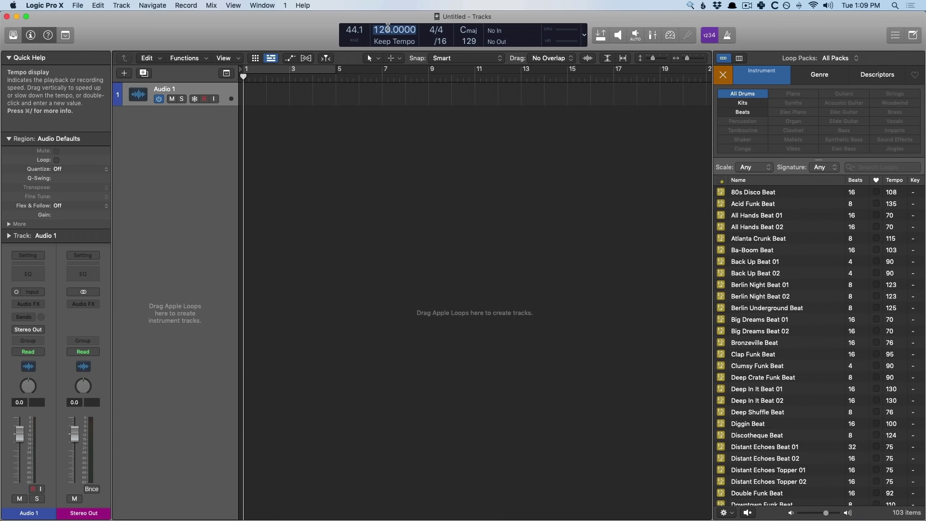
pyautogui.write('80')
pyautogui.press('Return')
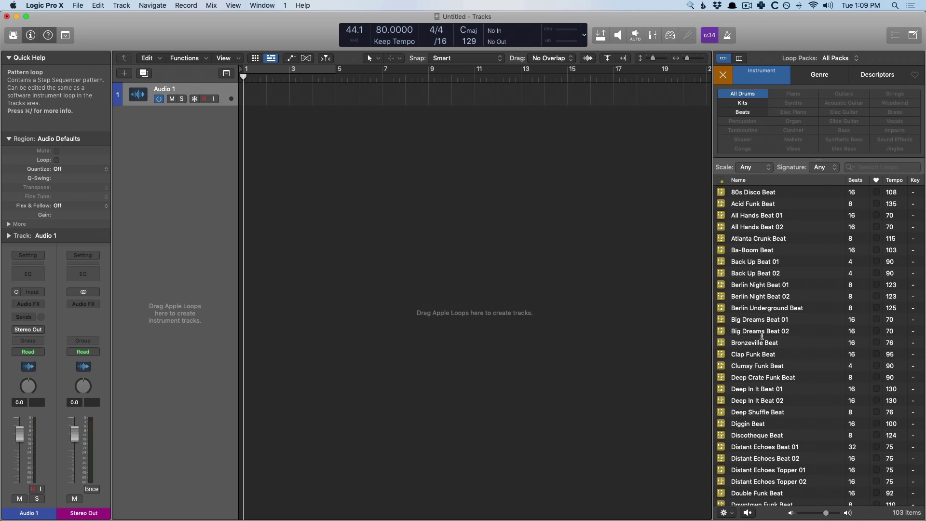
pyautogui.click(762, 320)
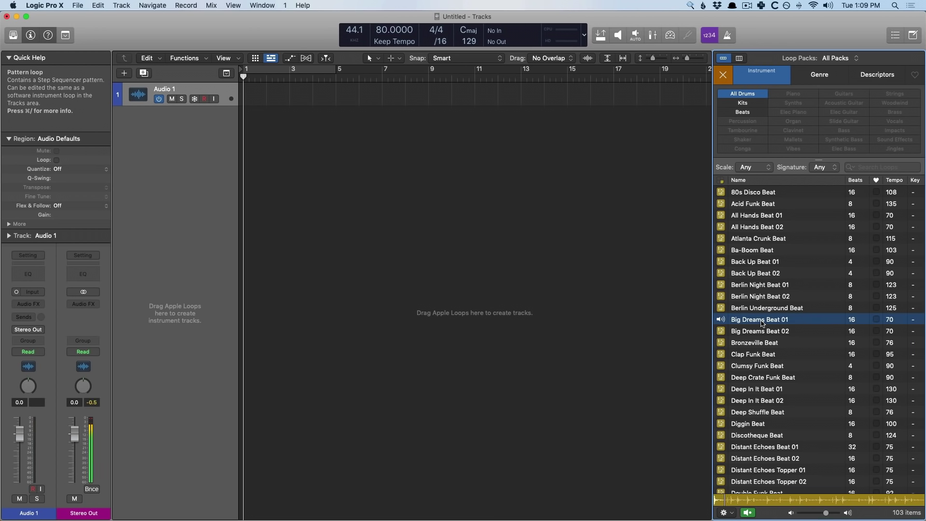
pyautogui.click(751, 332)
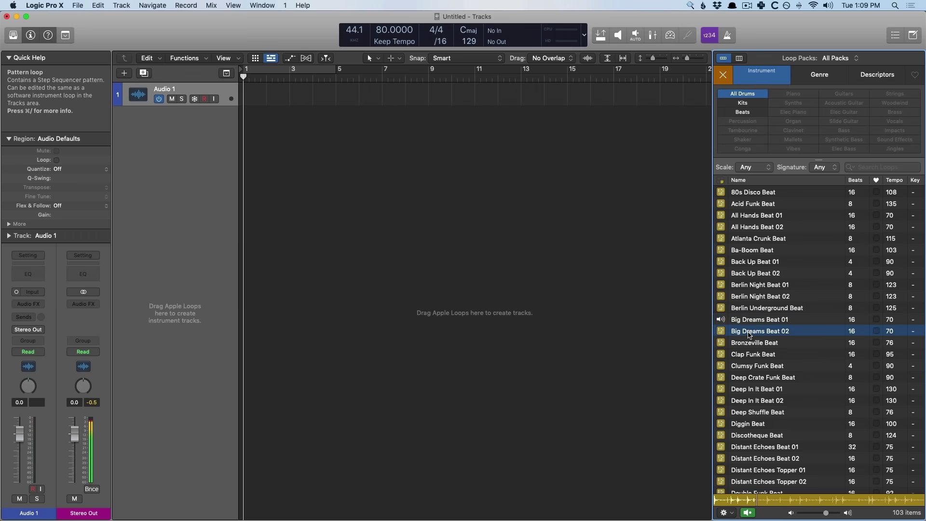
pyautogui.click(751, 320)
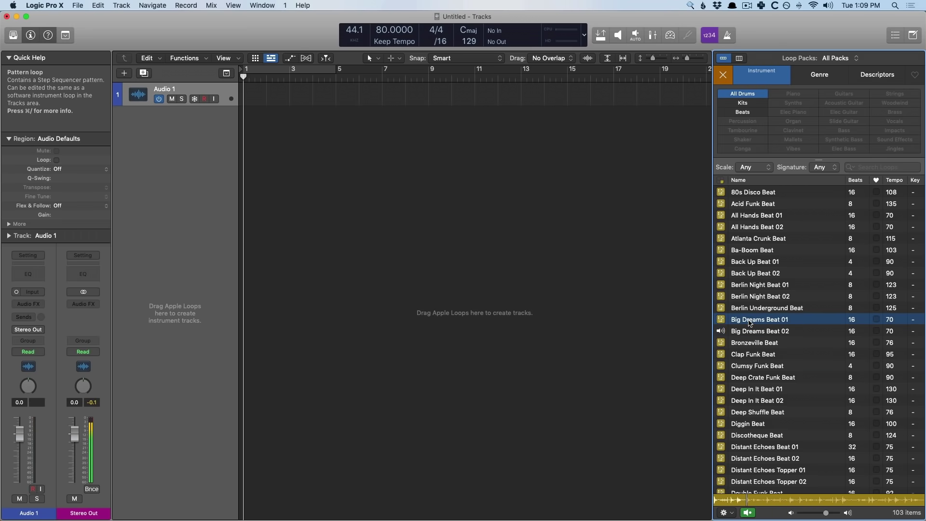
# Step: Add Big Dreams Beat 01 as a new track at bar 1 and return the playhead to the start
pyautogui.moveTo(751, 321); pyautogui.dragTo(242, 167)
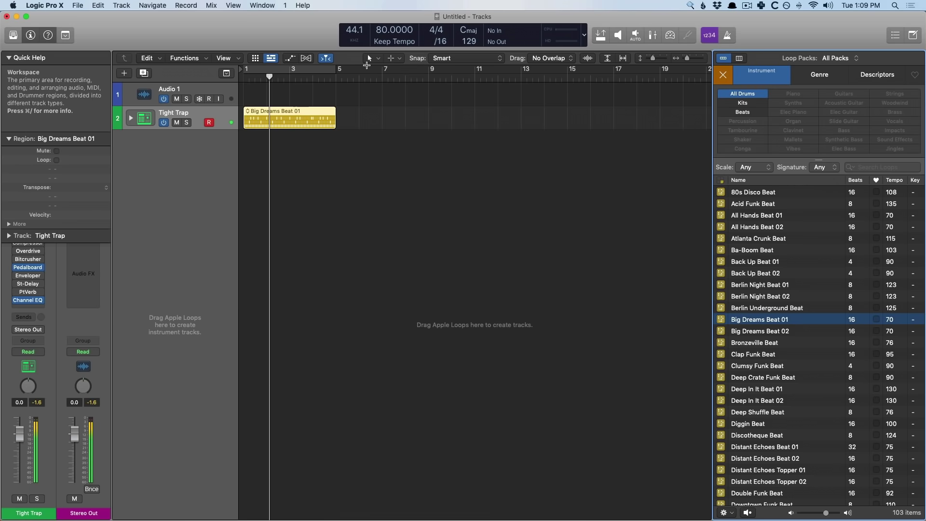
pyautogui.click(381, 30)
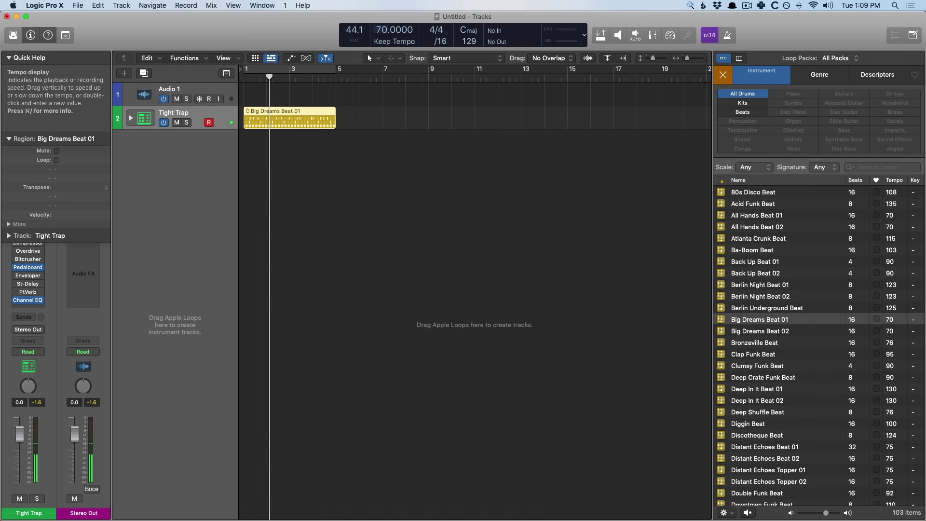
pyautogui.press('Return')
# Step: Switch the loop filter from All Drums to Bass and audition Chrome Crusher, Deep Progression and Blue Horizon bass loops
pyautogui.click(736, 95)
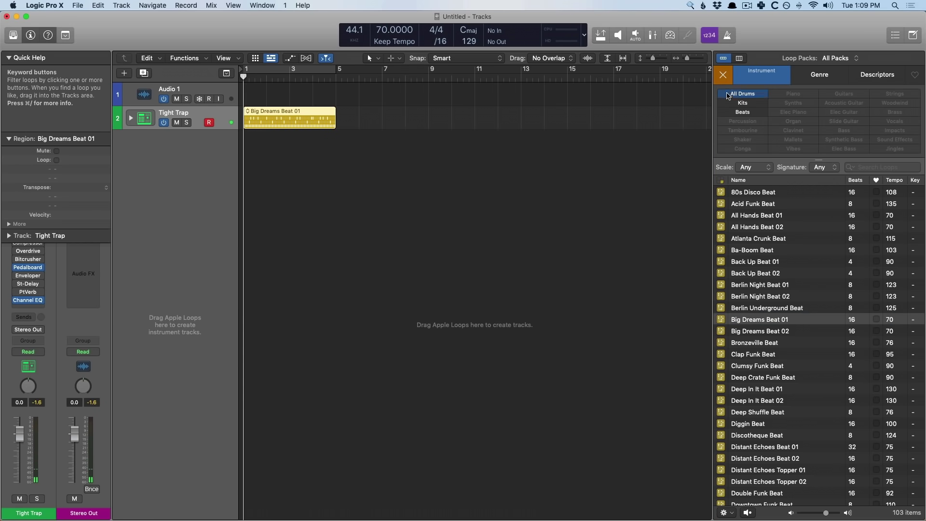
pyautogui.click(850, 131)
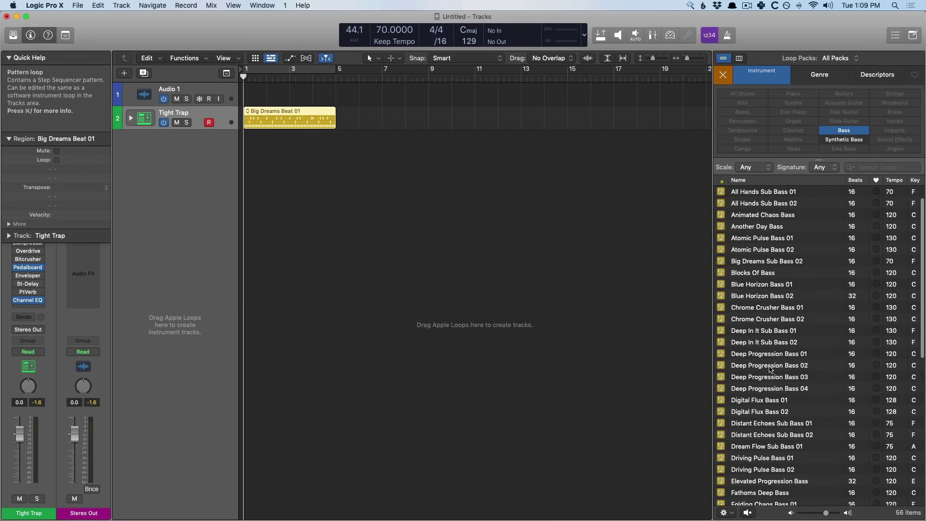
pyautogui.scroll(1, 771, 369)
pyautogui.click(760, 323)
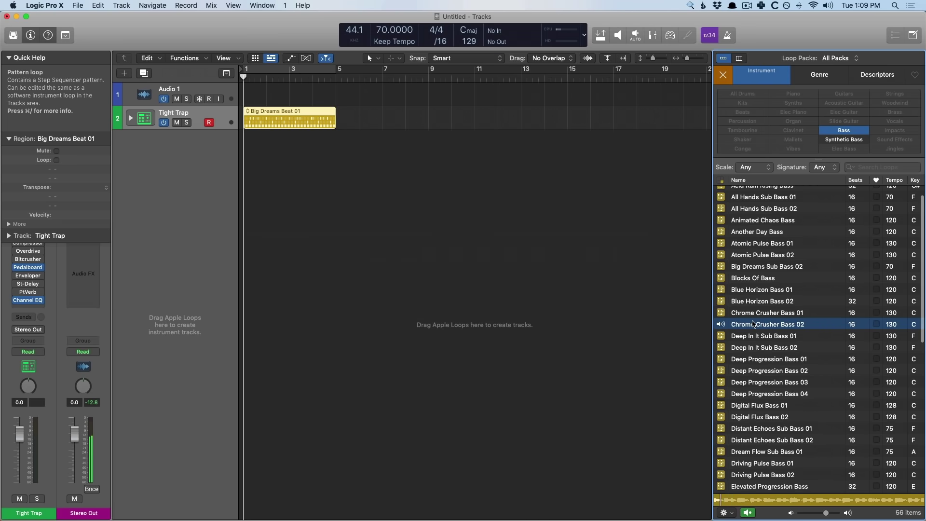
pyautogui.click(759, 335)
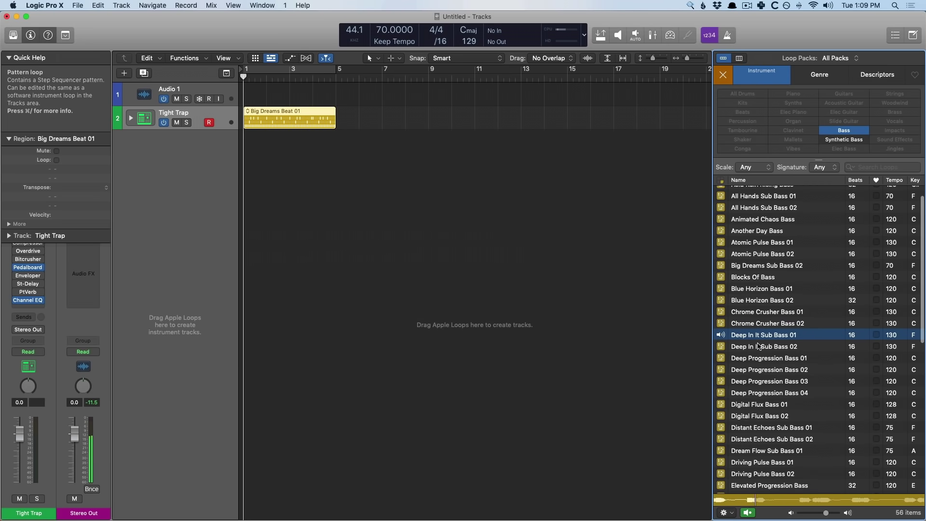
pyautogui.click(760, 357)
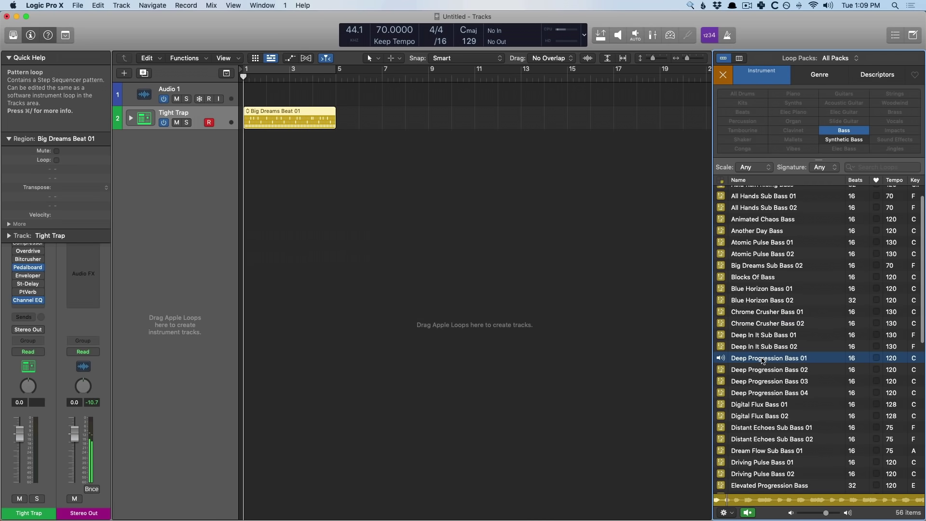
pyautogui.scroll(-1, 762, 360)
pyautogui.click(762, 362)
pyautogui.scroll(3, 762, 361)
pyautogui.click(754, 306)
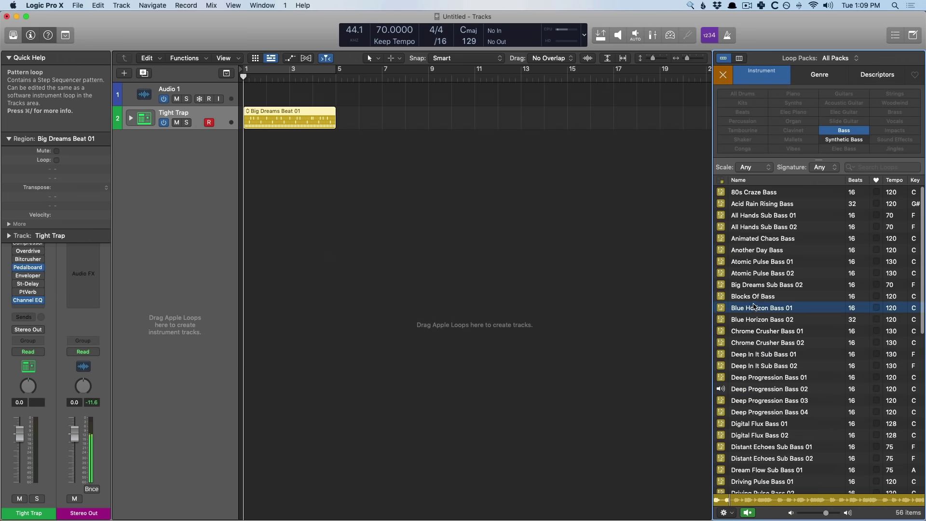
pyautogui.click(752, 297)
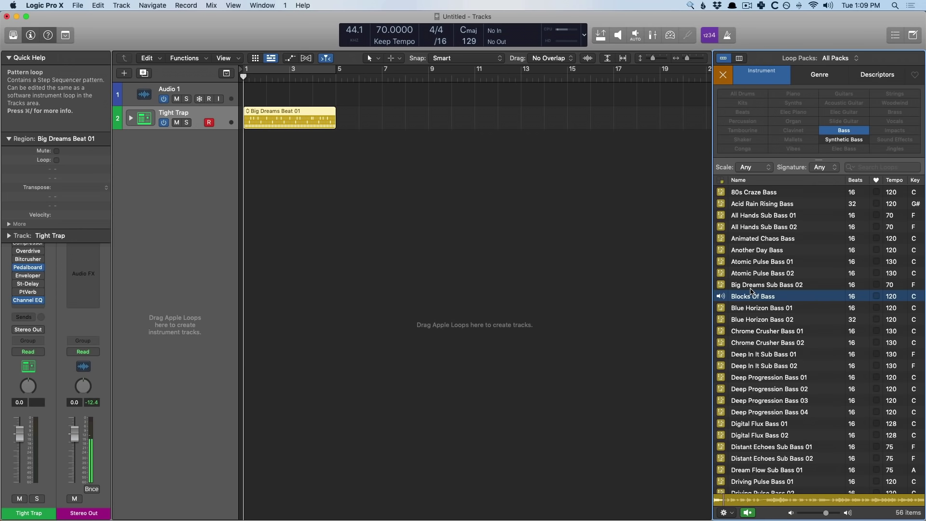
# Step: Audition more bass loops and add All Hands Sub Bass 01 as a new track at bar 1
pyautogui.click(751, 286)
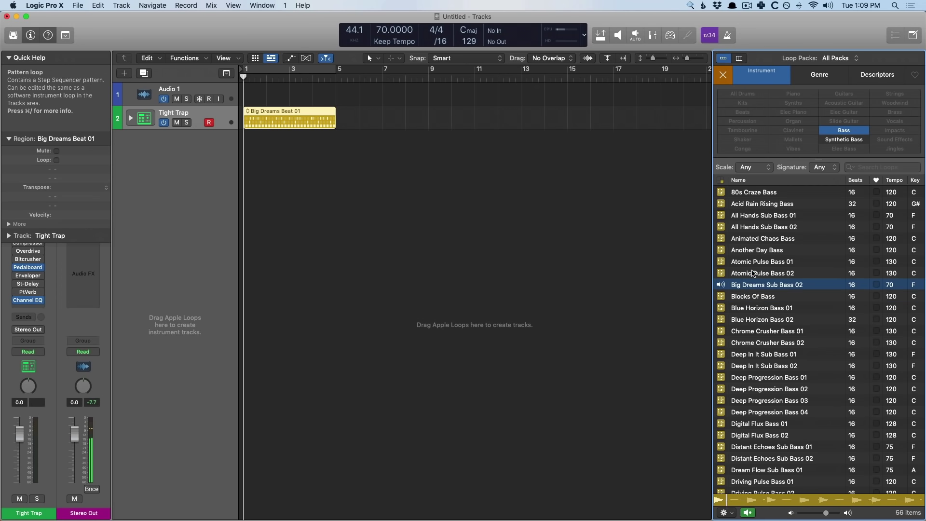
pyautogui.click(751, 274)
pyautogui.click(755, 259)
pyautogui.click(747, 252)
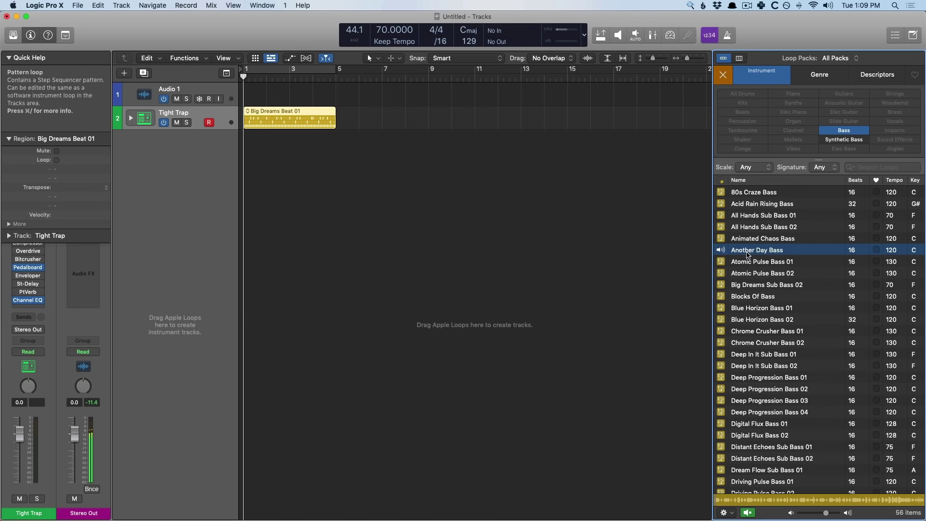
pyautogui.moveTo(751, 238); pyautogui.dragTo(750, 232)
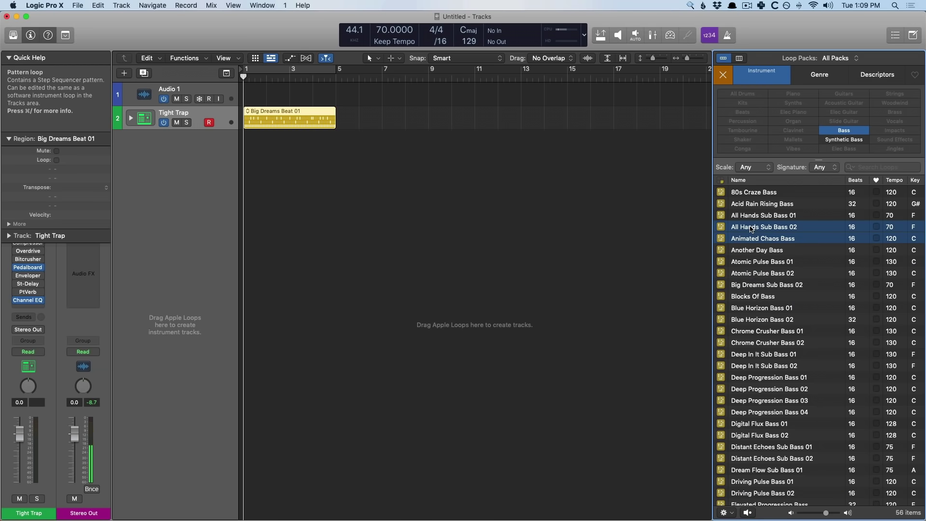
pyautogui.click(745, 216)
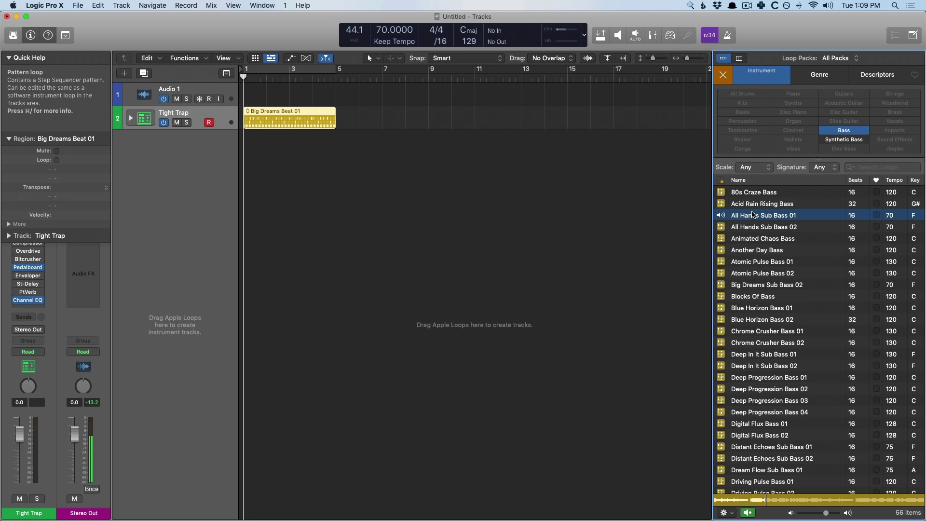
pyautogui.click(752, 193)
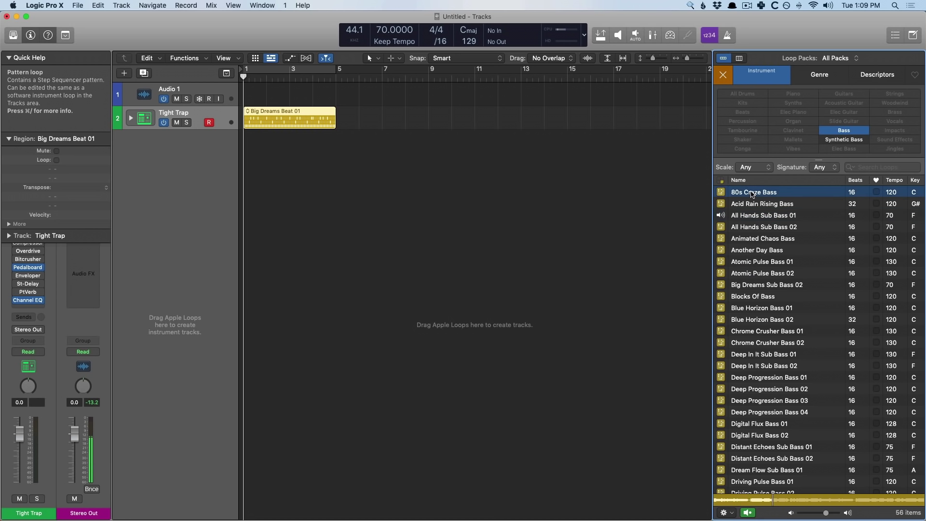
pyautogui.click(758, 217)
pyautogui.click(760, 227)
pyautogui.press('space')
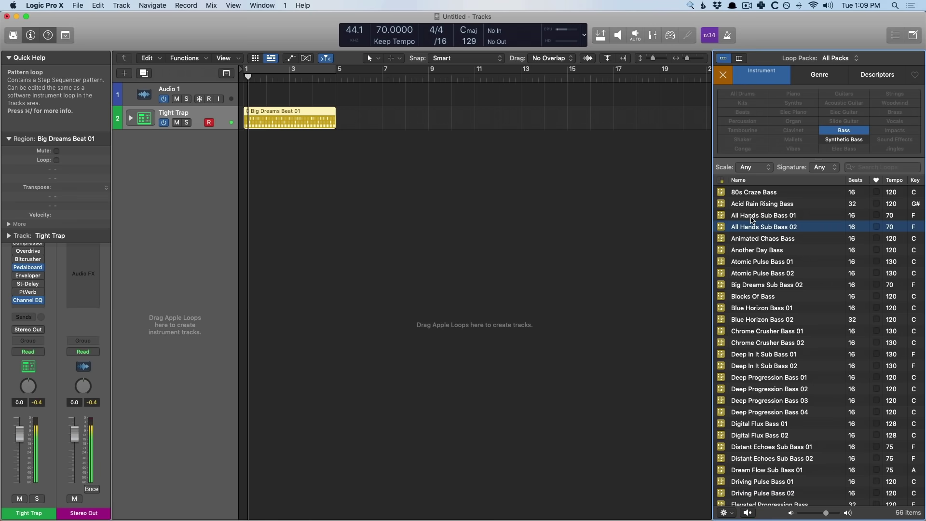
pyautogui.moveTo(692, 213); pyautogui.dragTo(244, 176)
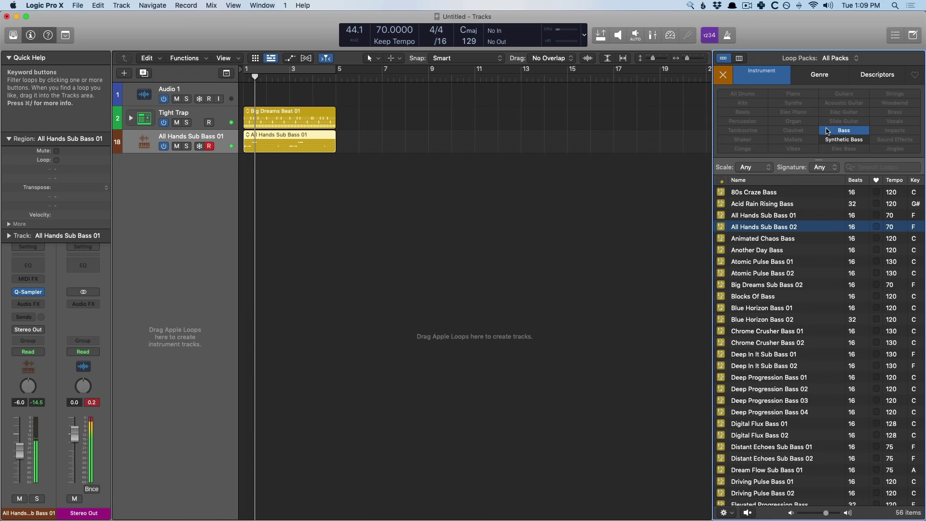
# Step: Filter to Piano loops, audition Laying Low loops, add Laying Low Piano 02 at bar 1, and play
pyautogui.click(825, 131)
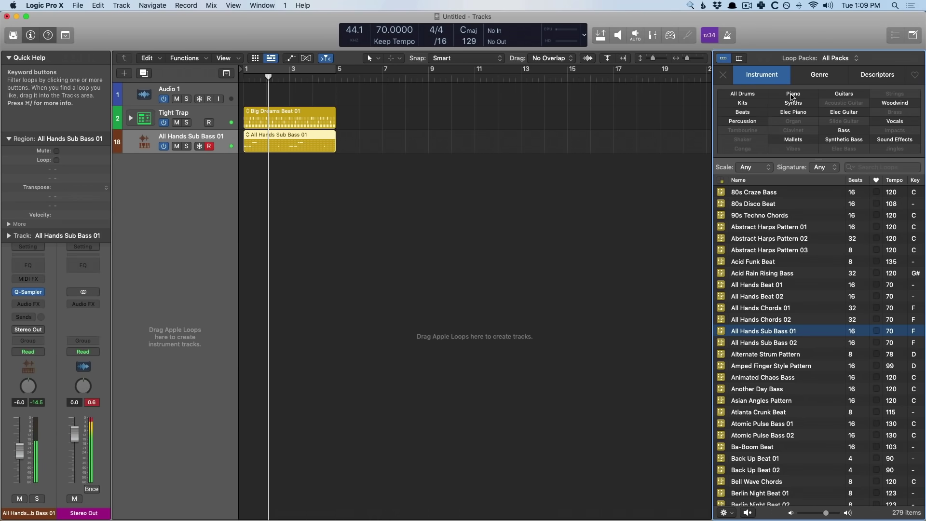
pyautogui.click(793, 95)
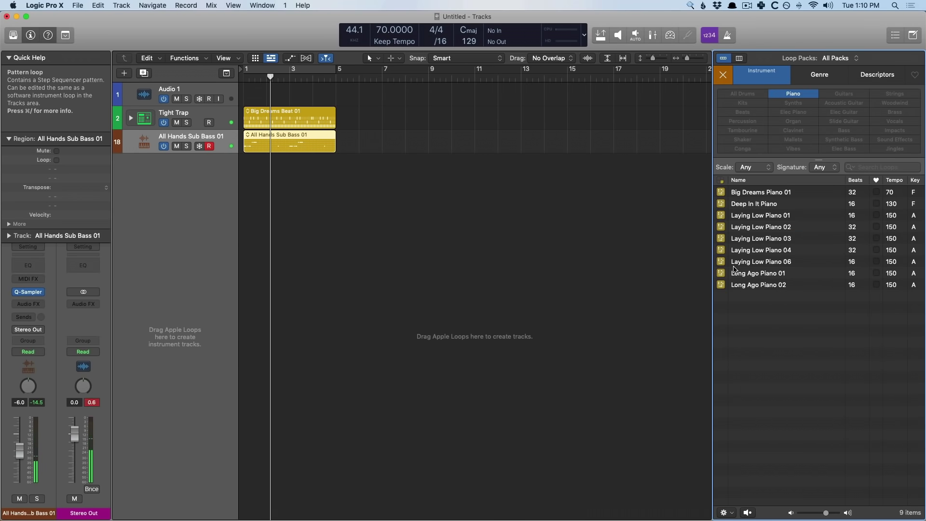
pyautogui.click(747, 274)
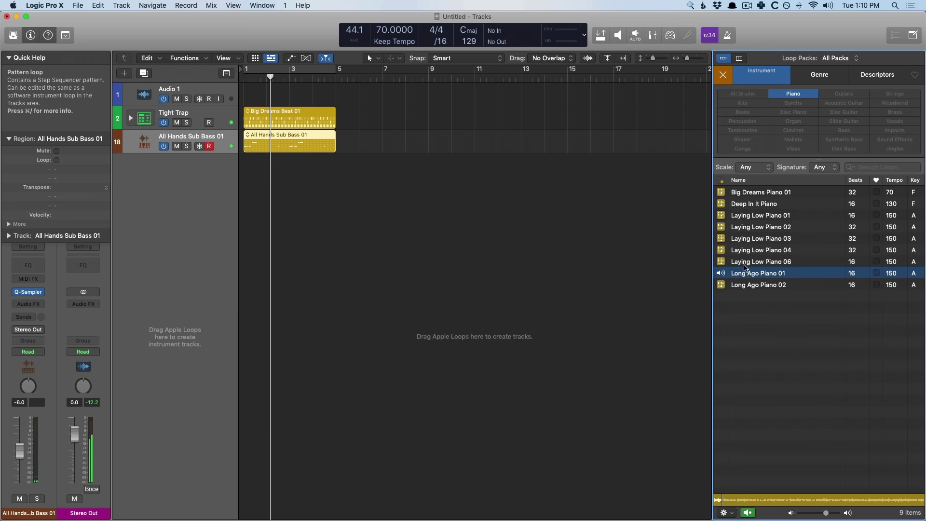
pyautogui.click(742, 250)
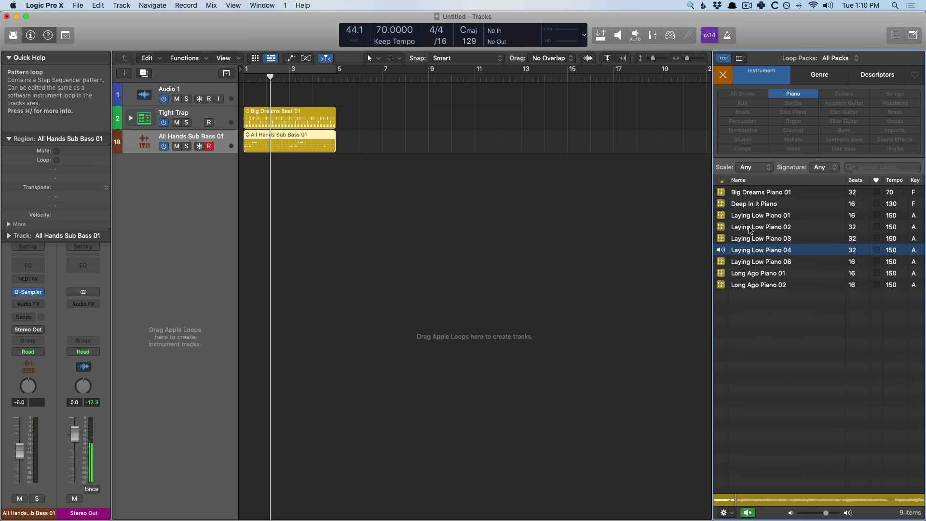
pyautogui.click(750, 227)
pyautogui.click(752, 220)
pyautogui.click(751, 231)
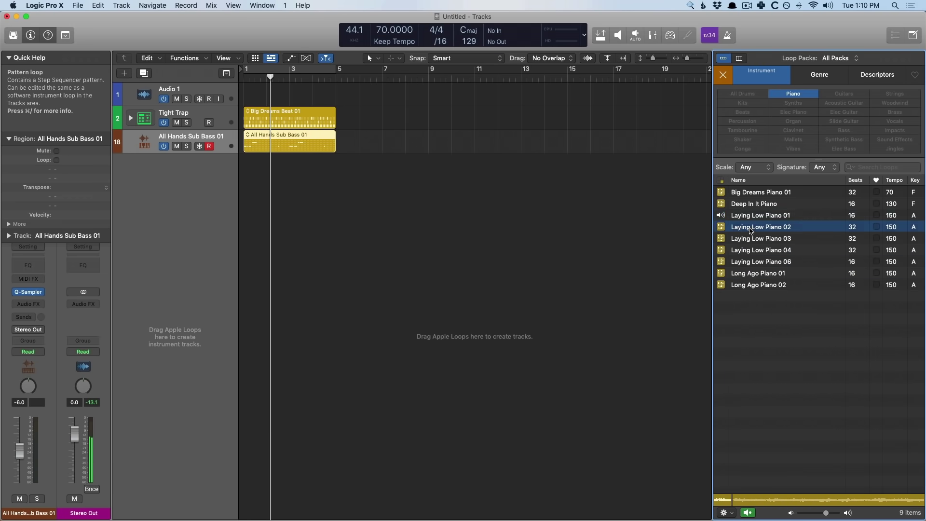
pyautogui.moveTo(747, 232); pyautogui.dragTo(285, 209)
pyautogui.press('space')
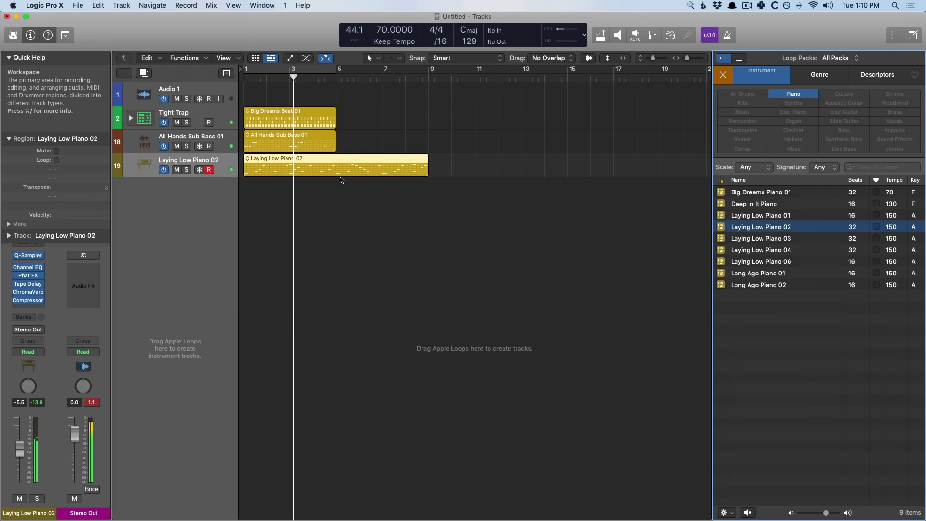
# Step: Split the Laying Low Piano 02 region at bar 5
pyautogui.click(328, 179)
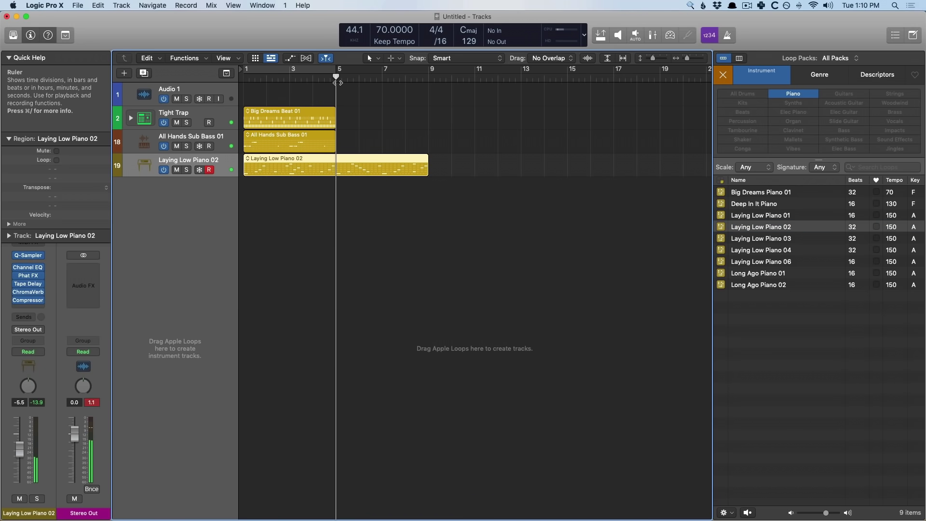
pyautogui.press('super+t')
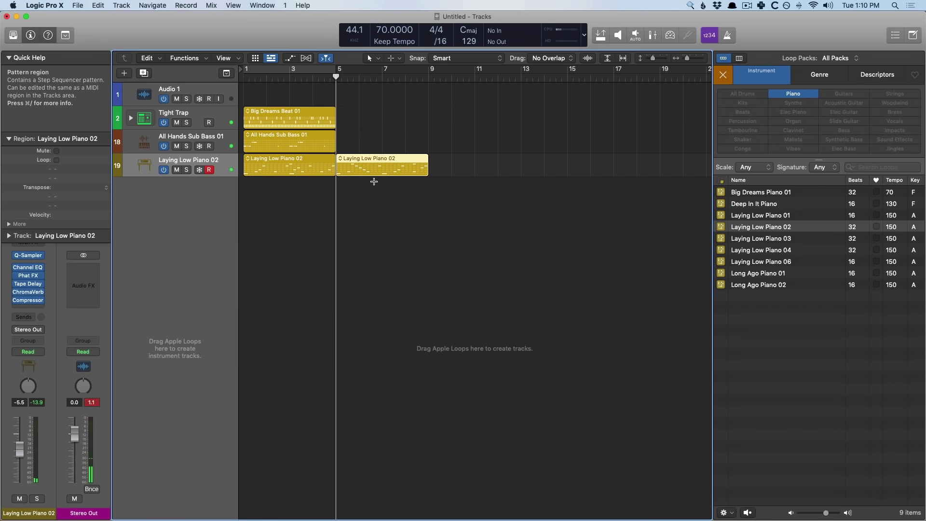
pyautogui.press('e')
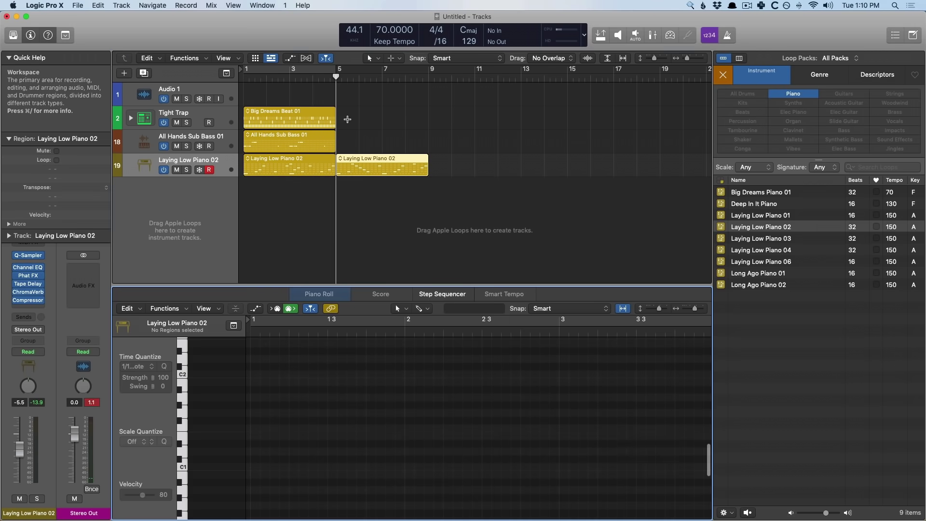
pyautogui.press('e')
# Step: Hide the loop library and show the Live Loops grid beside the tracks
pyautogui.press('o')
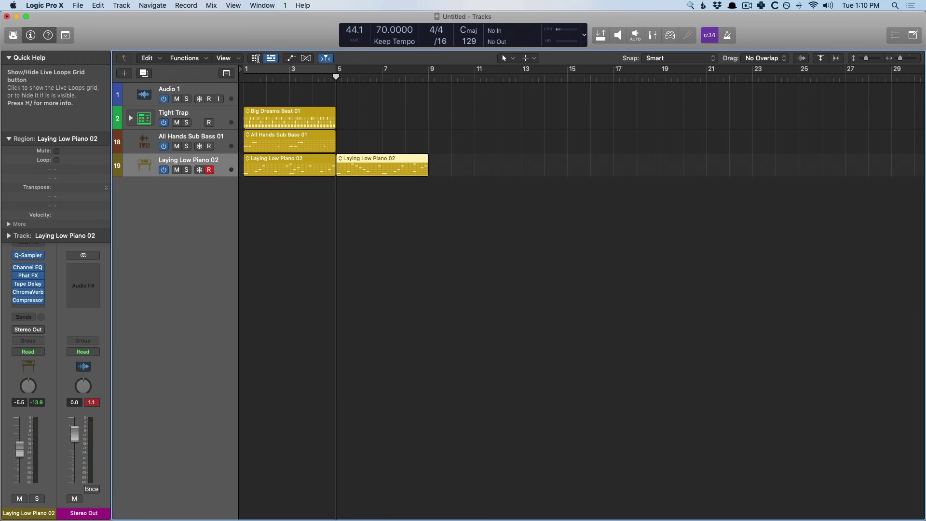
pyautogui.click(256, 58)
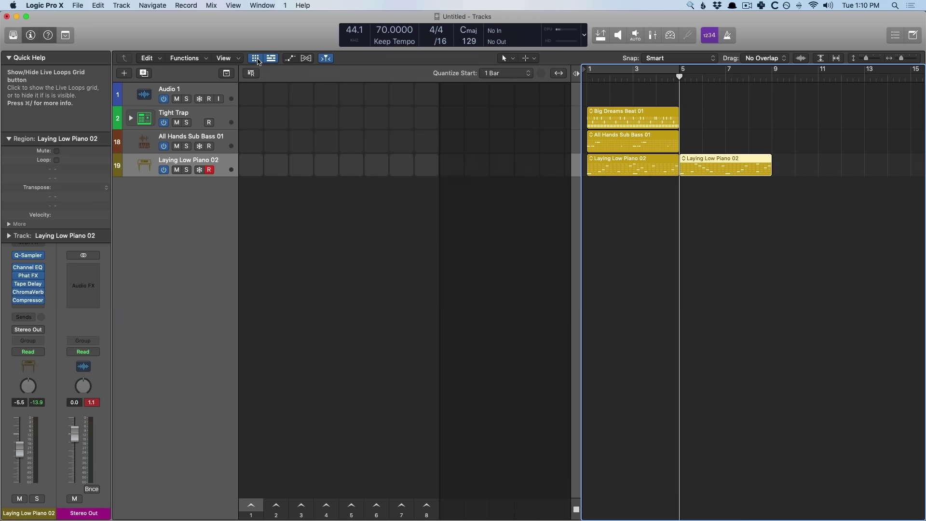
pyautogui.click(273, 58)
pyautogui.click(273, 59)
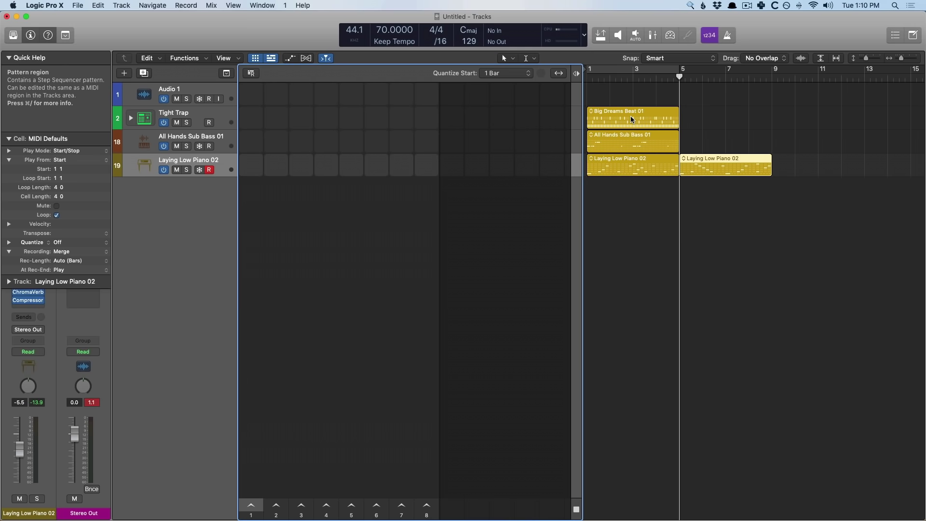
# Step: Move all four regions into the Live Loops grid and hide the tracks timeline so the grid fills the window
pyautogui.moveTo(734, 196); pyautogui.dragTo(247, 127)
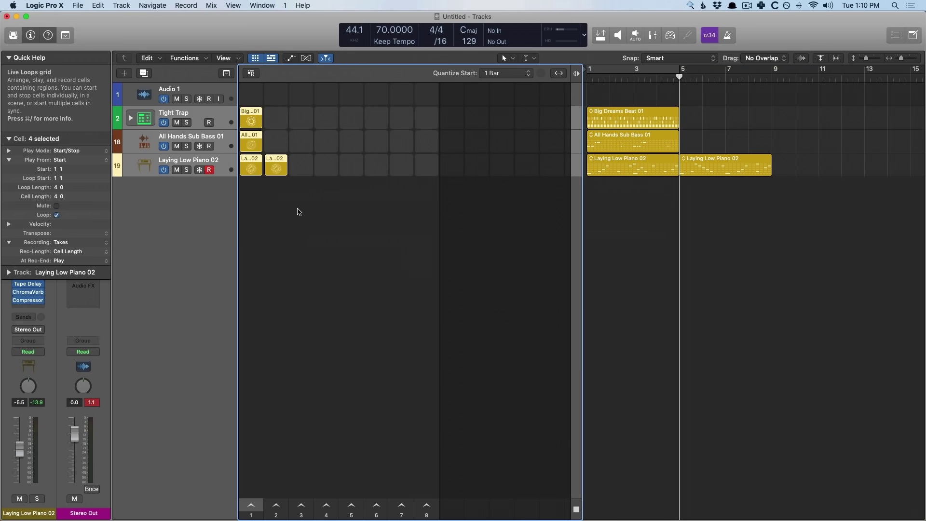
pyautogui.click(271, 58)
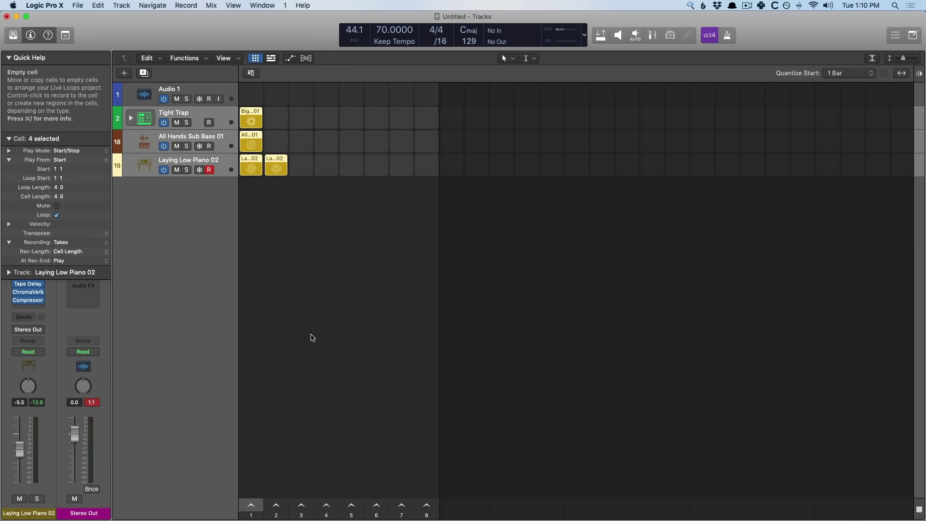
pyautogui.scroll(5, 295, 290)
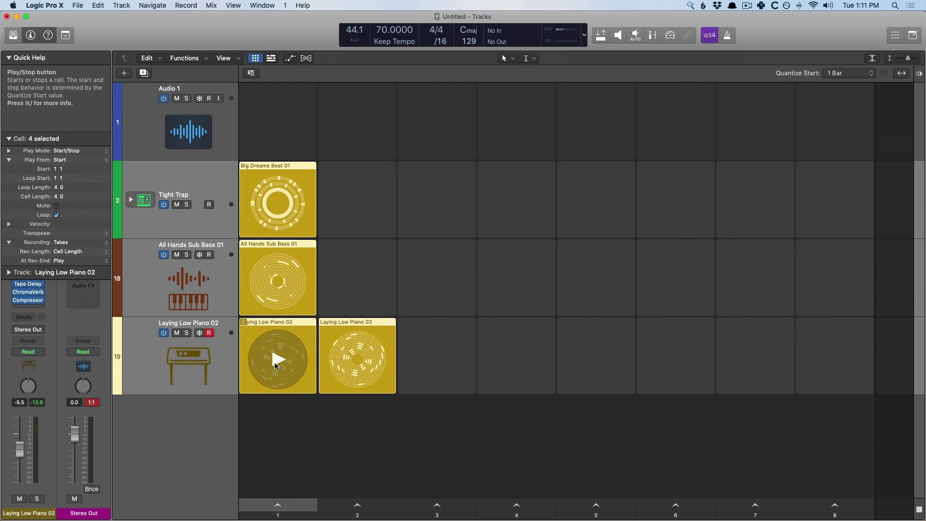
# Step: Launch scene 1, move Big Dreams Beat 01 to column 3, and copy the bass cell into columns 2 and 3
pyautogui.click(279, 504)
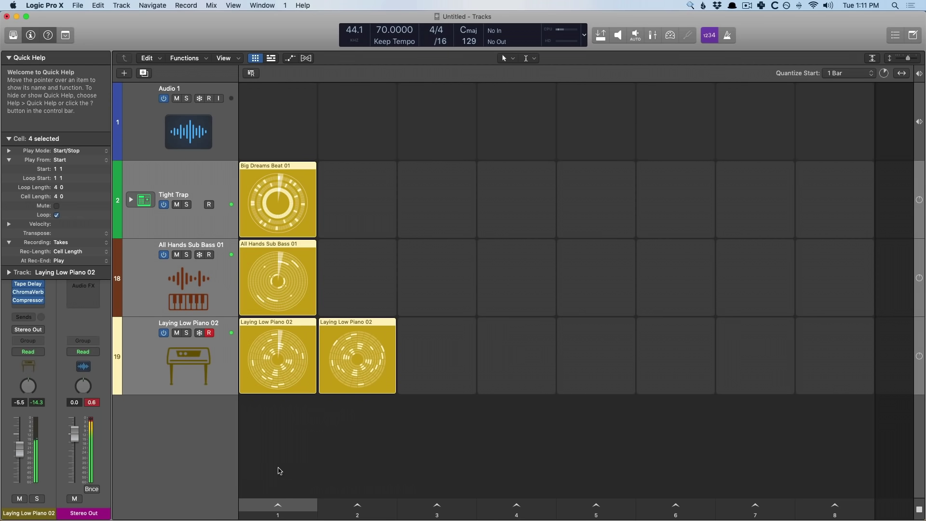
pyautogui.moveTo(290, 197); pyautogui.dragTo(429, 175)
pyautogui.moveTo(286, 260); pyautogui.dragTo(405, 247)
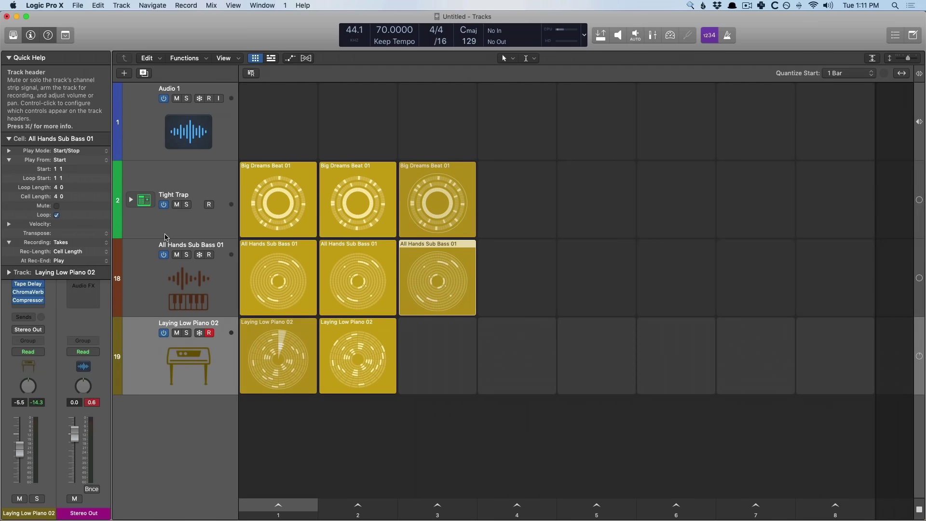
pyautogui.moveTo(459, 350)
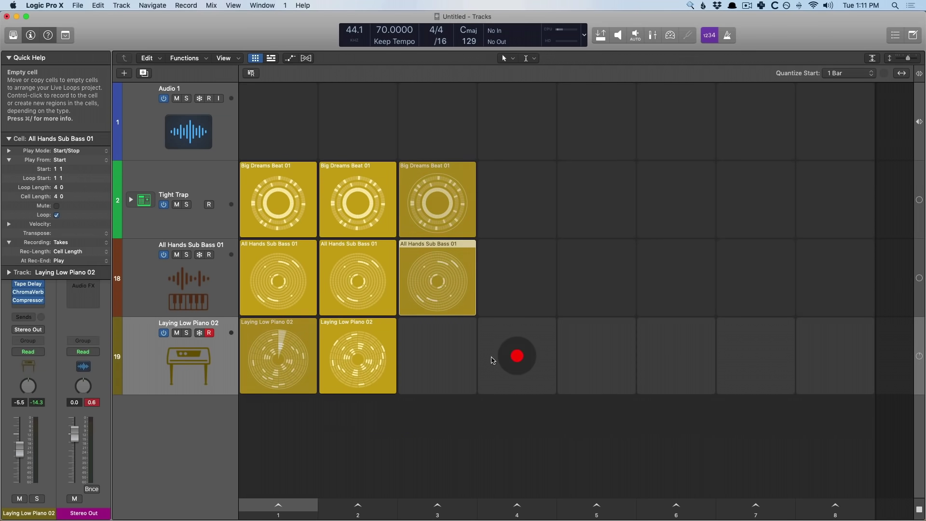
# Step: Mute the Laying Low Piano 02 track and create a new Alchemy software instrument track
pyautogui.click(177, 333)
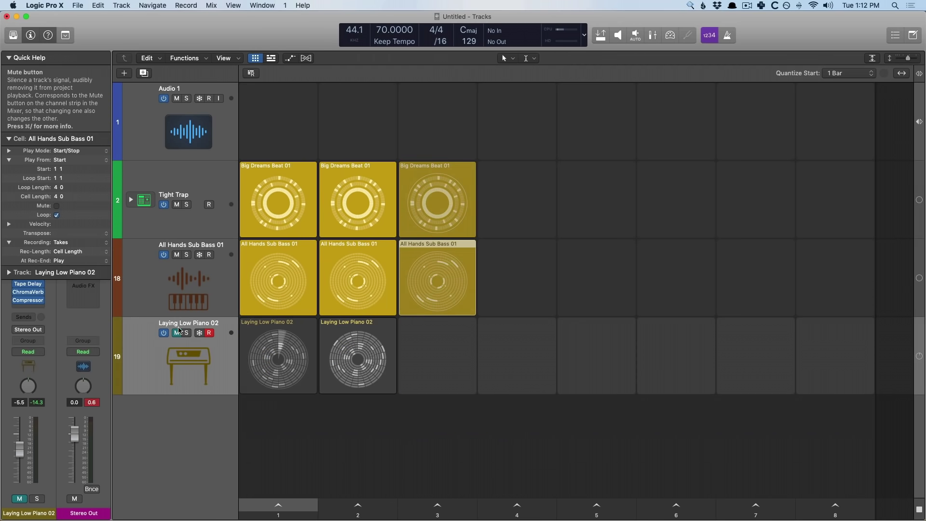
pyautogui.press('alt+super+n')
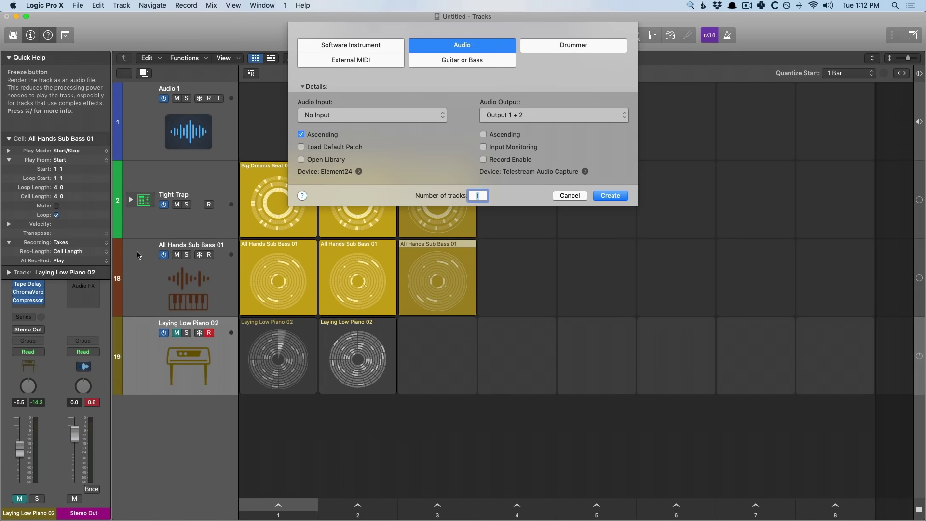
pyautogui.click(343, 116)
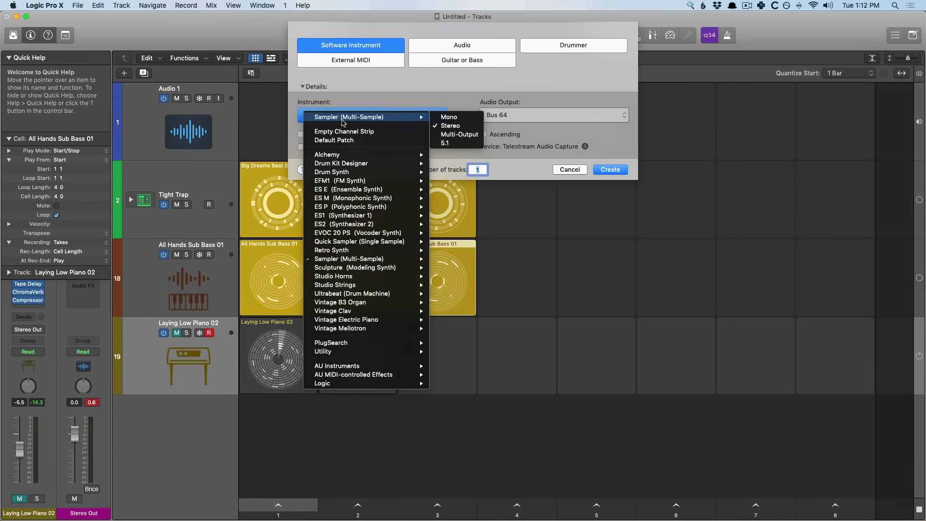
pyautogui.click(627, 171)
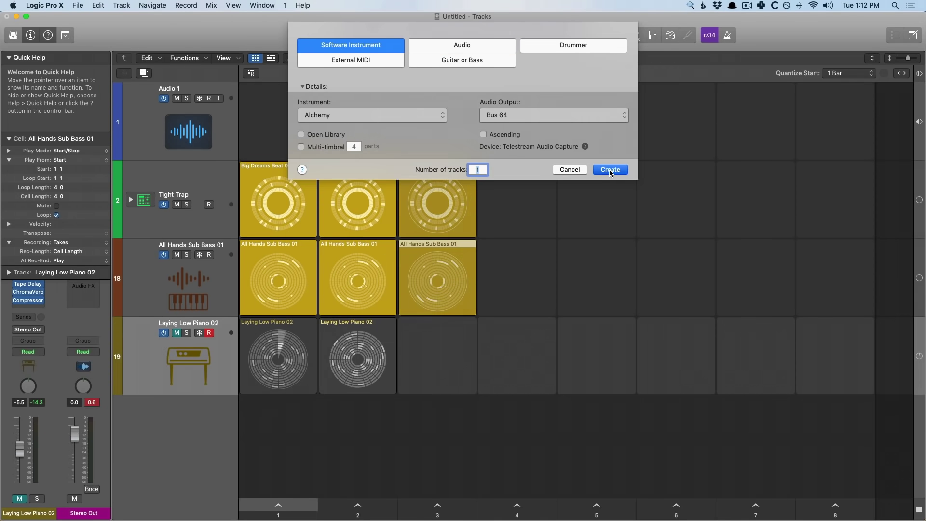
pyautogui.click(609, 170)
# Step: Load Alchemy's Brass preset 80s Fantasy and bring up the Musical Typing keyboard
pyautogui.click(17, 57)
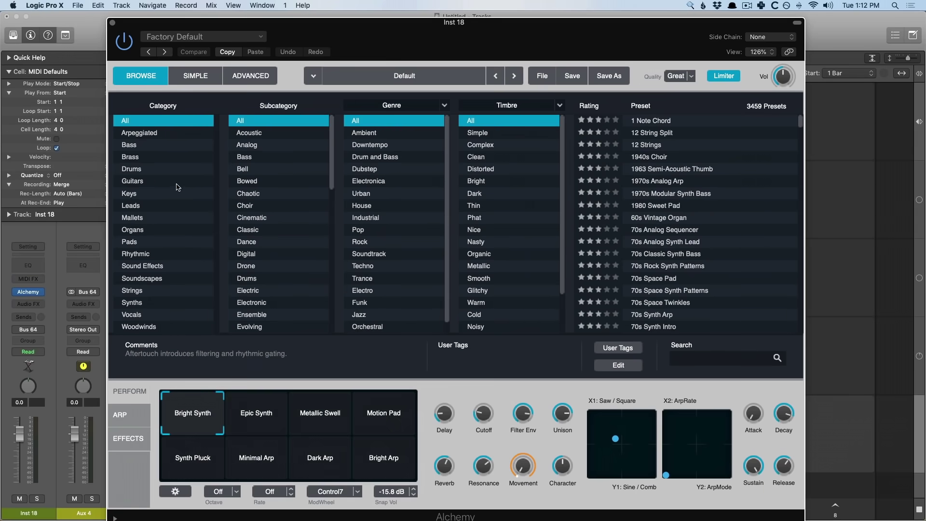
pyautogui.click(166, 157)
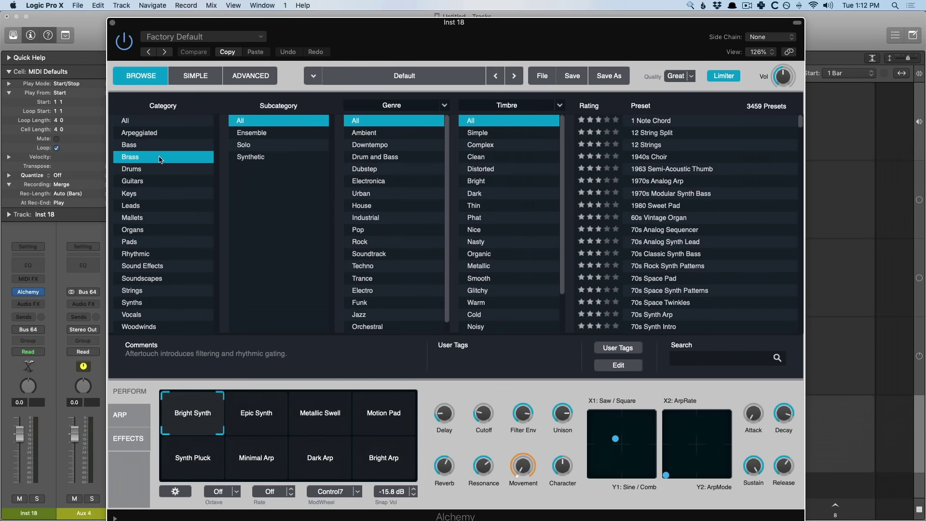
pyautogui.click(689, 127)
pyautogui.press('super+k')
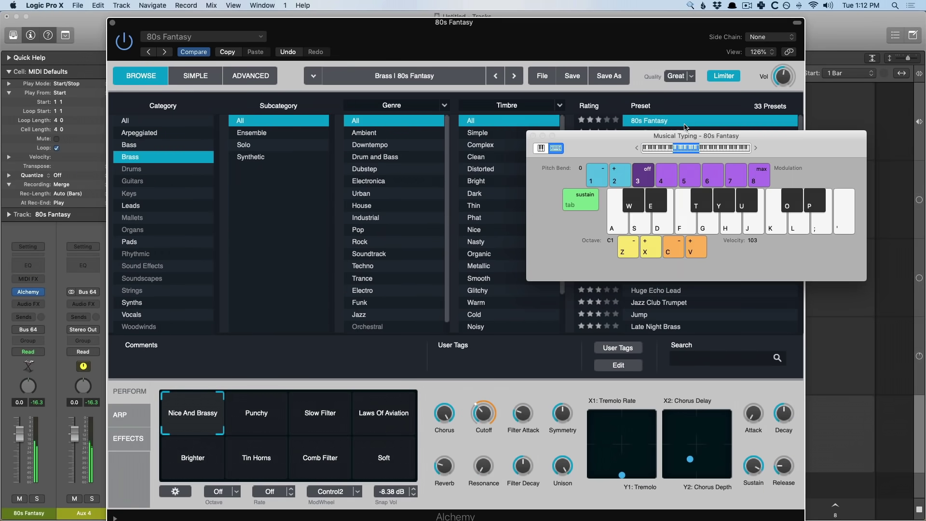
pyautogui.click(112, 23)
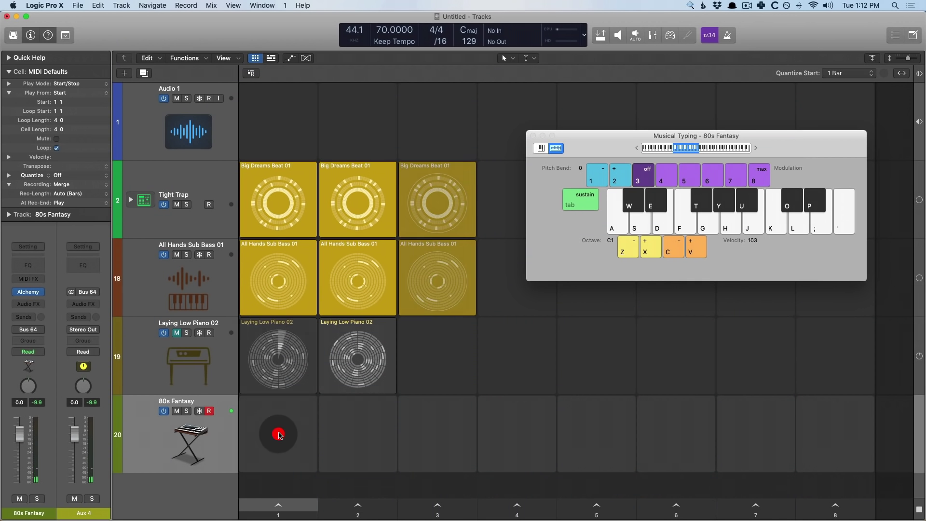
# Step: Record a two-bar loop into the empty 80s Fantasy cell by playing C1 notes with Musical Typing
pyautogui.click(279, 435)
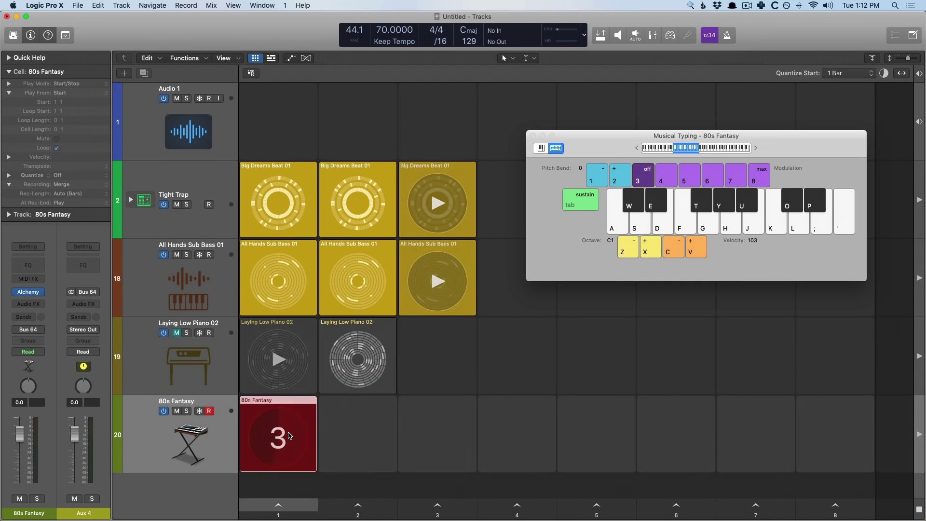
pyautogui.press('a')
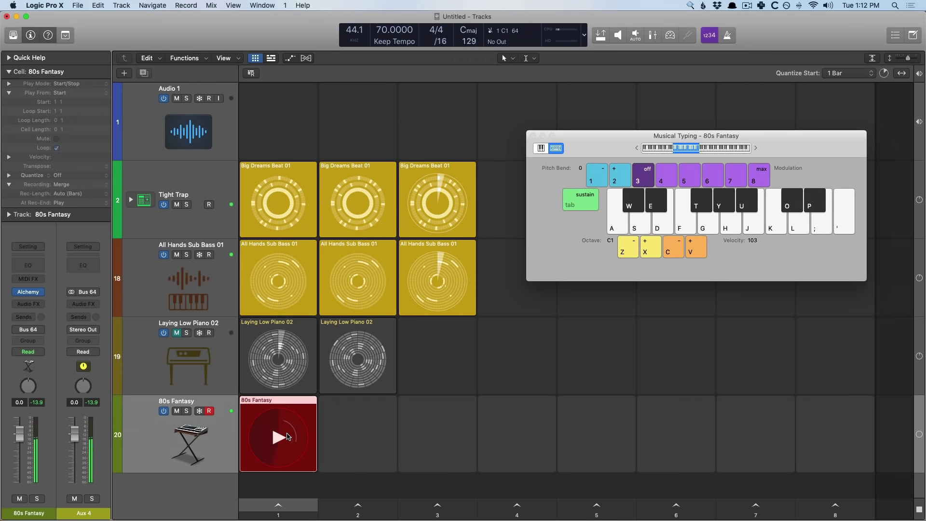
pyautogui.press('a')
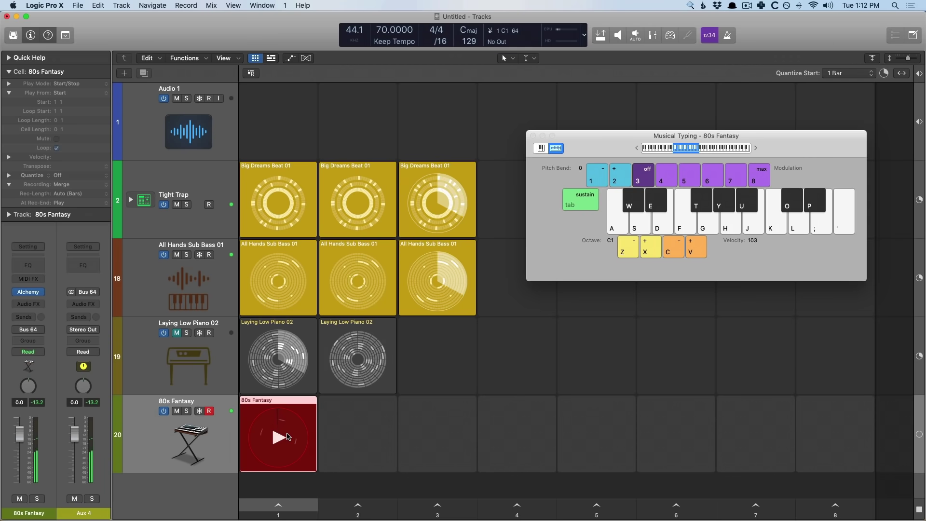
pyautogui.press('a')
pyautogui.click(291, 432)
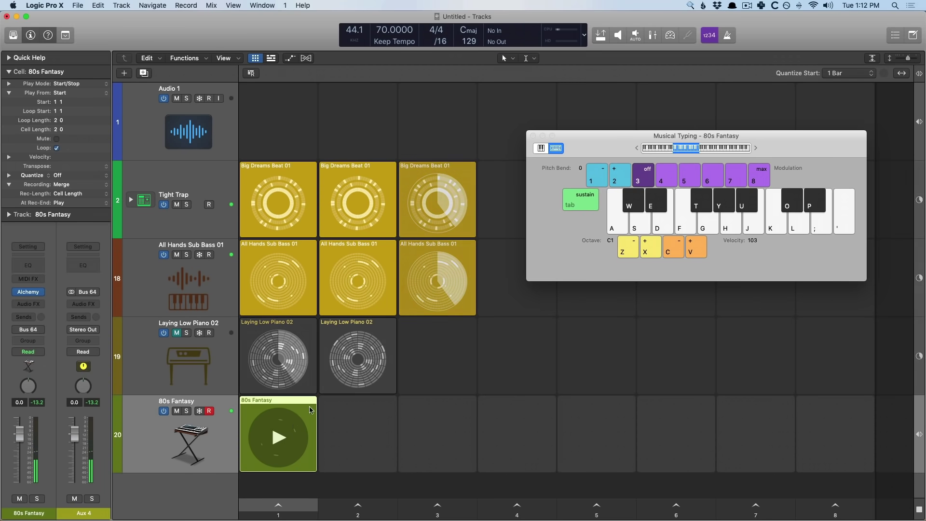
# Step: Close Musical Typing and launch scene 1 across all tracks
pyautogui.click(532, 136)
pyautogui.moveTo(272, 436)
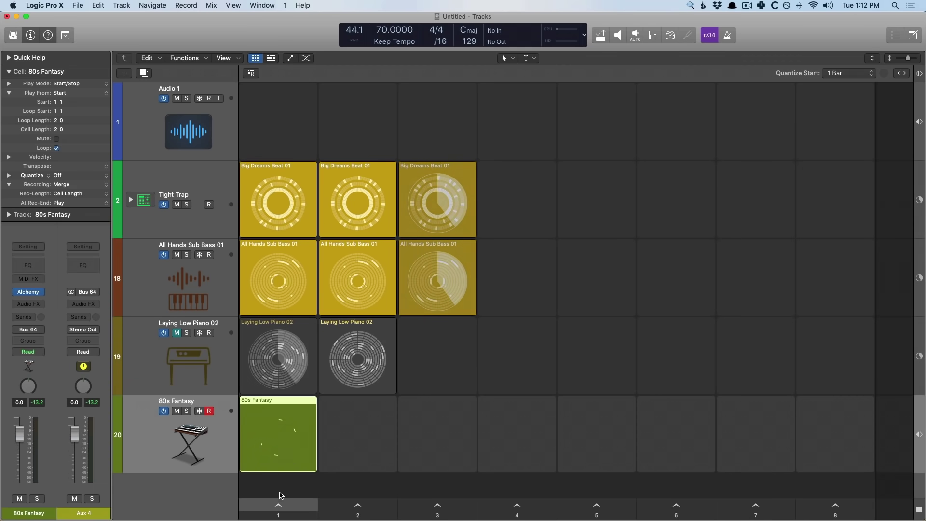
pyautogui.click(278, 506)
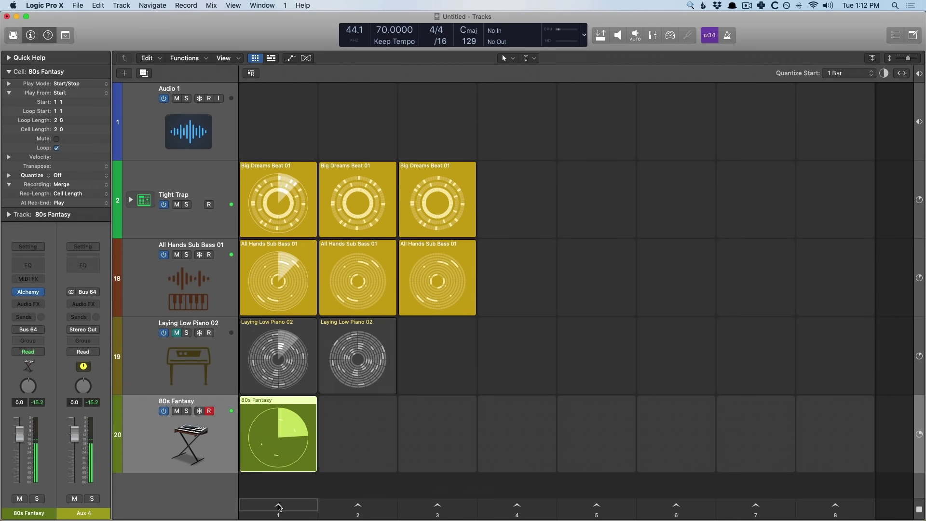
# Step: Show the Tracks area and copy the 80s Fantasy cell to bar 1 for note editing
pyautogui.hscroll(2, 405, 413)
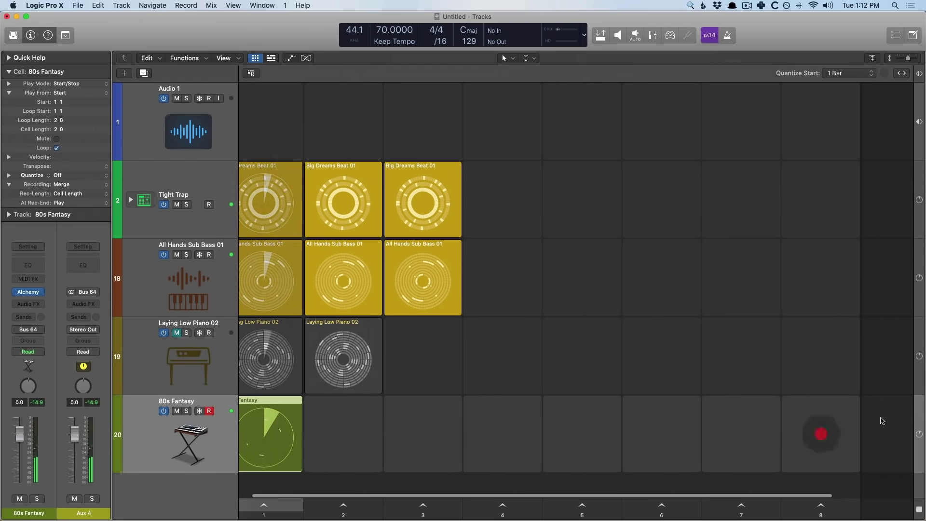
pyautogui.hotkey('alt', 'b')
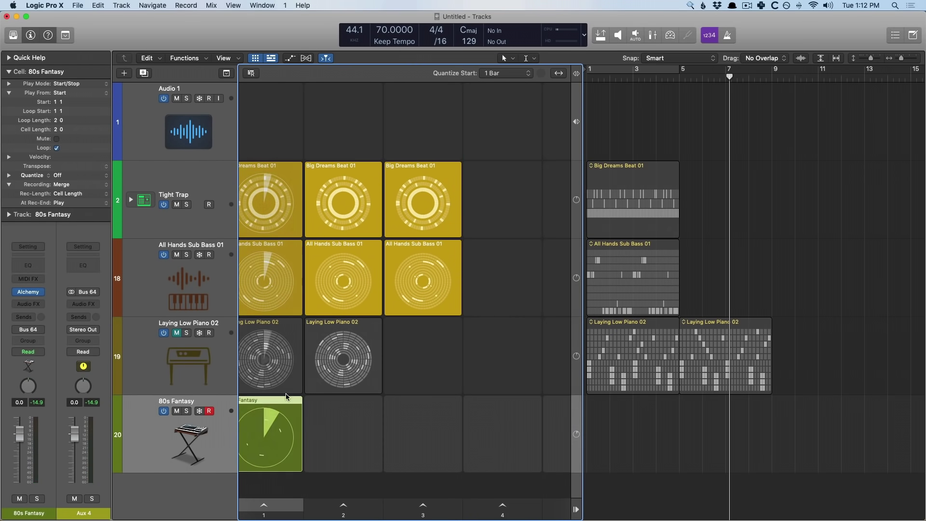
pyautogui.moveTo(286, 396); pyautogui.dragTo(589, 427)
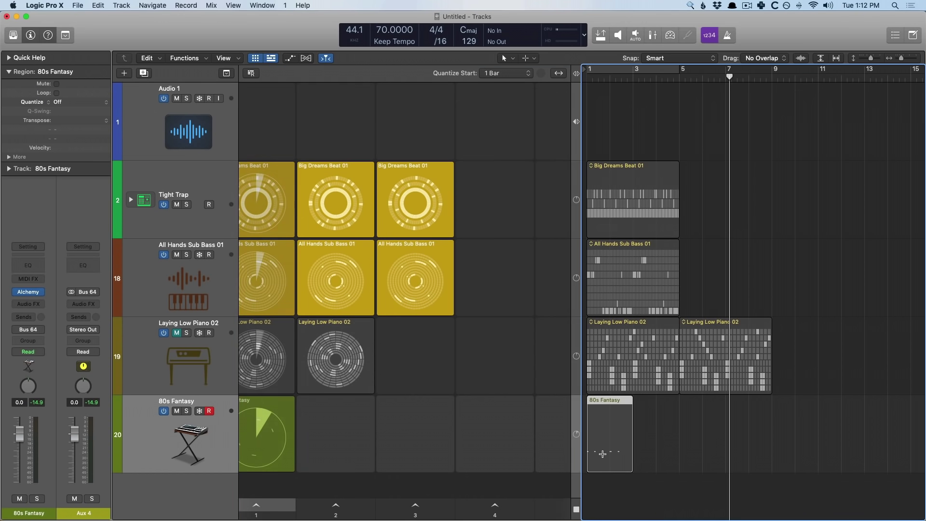
pyautogui.doubleClick(610, 420)
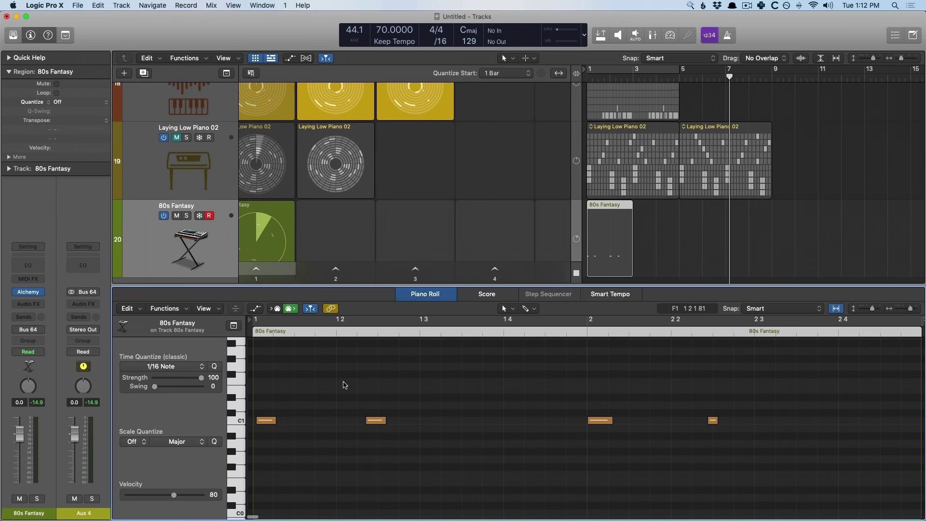
# Step: Delete the last three notes, lengthen the C1 note, and repeat it into nine C1 notes
pyautogui.moveTo(343, 382); pyautogui.dragTo(874, 450)
pyautogui.press('BackSpace')
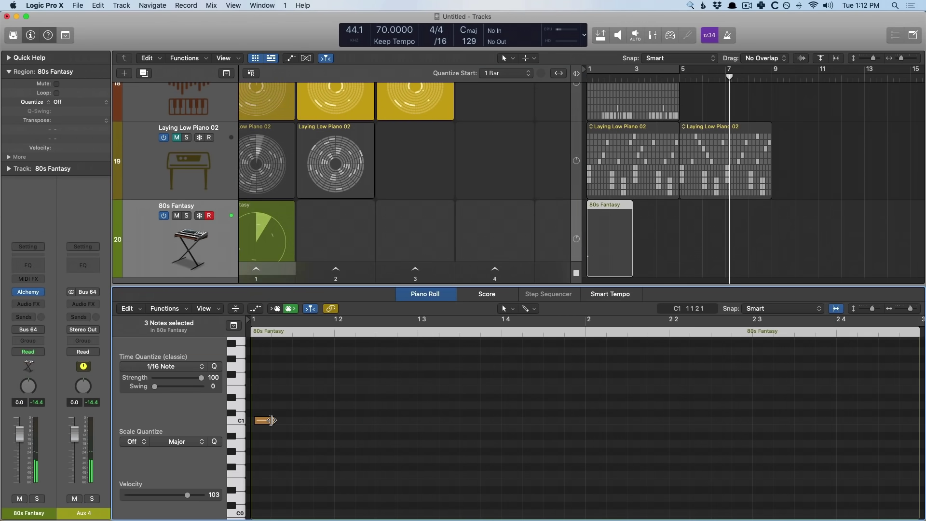
pyautogui.moveTo(272, 420); pyautogui.dragTo(334, 420)
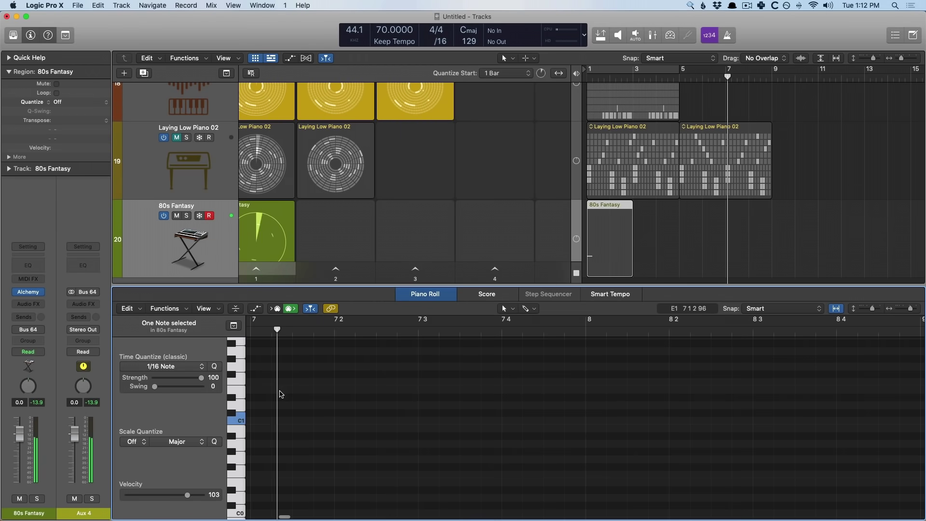
pyautogui.scroll(-5, 350, 403)
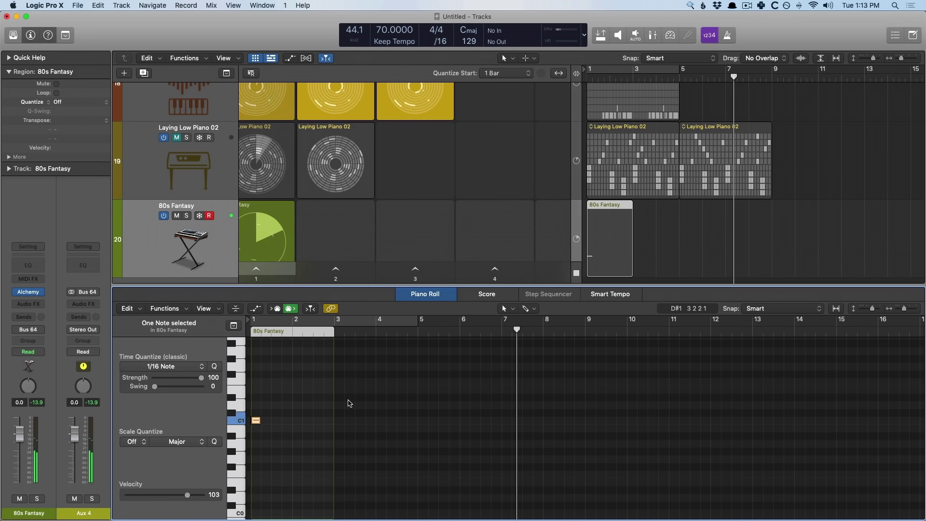
pyautogui.press('super+r')
pyautogui.press('super+r')
pyautogui.press('super+r')
pyautogui.press('super+r')
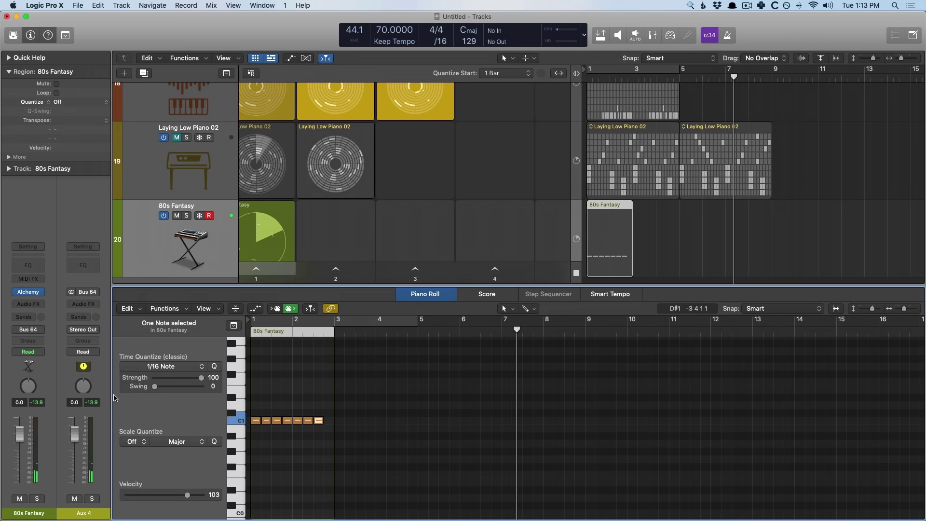
pyautogui.press('super+r')
pyautogui.press('super+r')
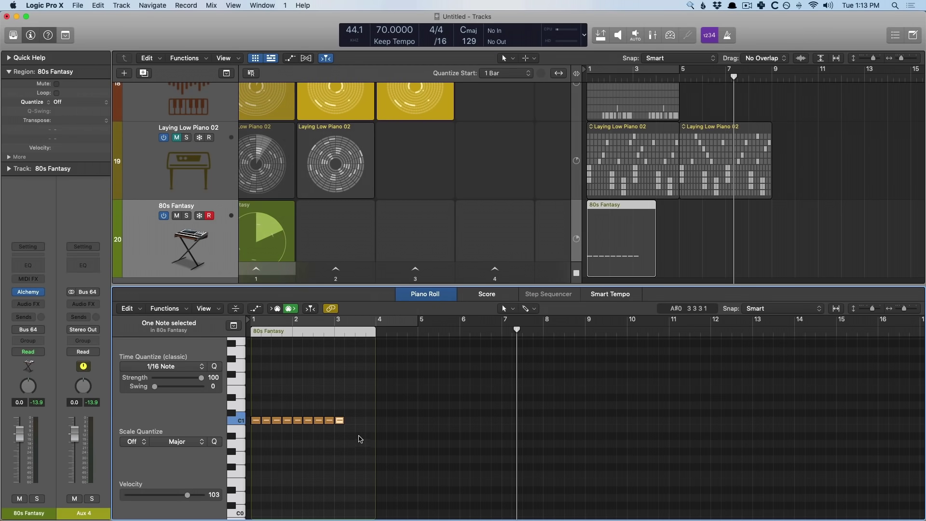
pyautogui.moveTo(360, 439); pyautogui.dragTo(248, 395)
pyautogui.press('e')
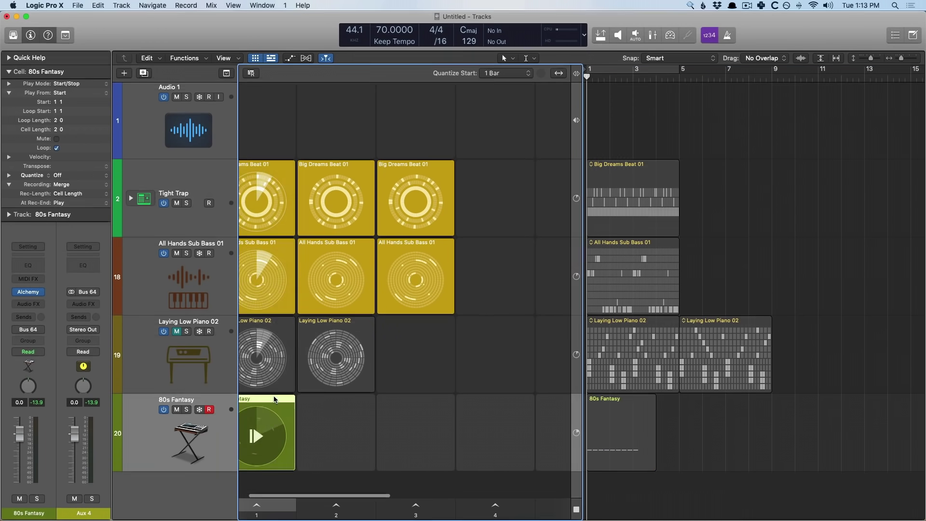
# Step: Replace the original 80s Fantasy cell with the edited region and play it
pyautogui.press('Delete')
pyautogui.moveTo(619, 410); pyautogui.dragTo(255, 421)
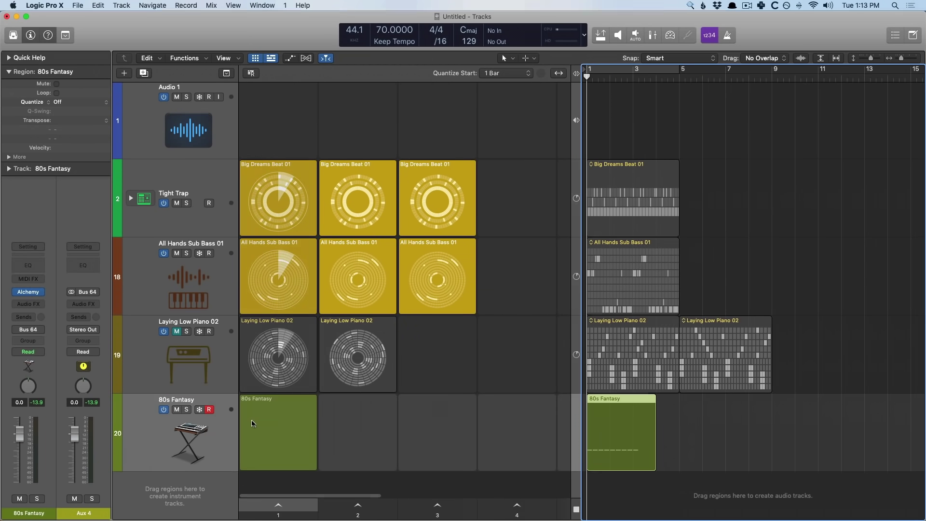
pyautogui.click(255, 421)
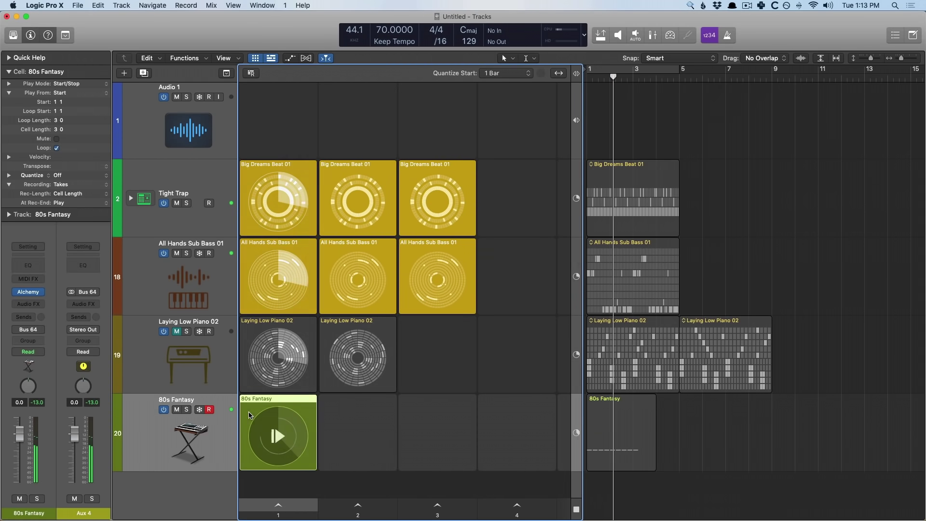
pyautogui.press('super+Left')
pyautogui.press('super+Up')
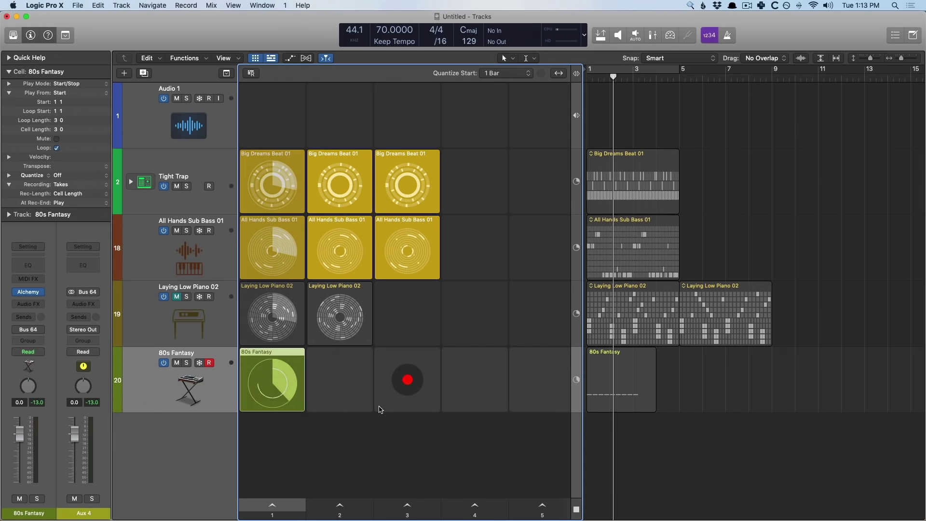
# Step: Hide the loop grid and bring the Tight Trap and All Hands Sub Bass 01 regions back
pyautogui.click(254, 58)
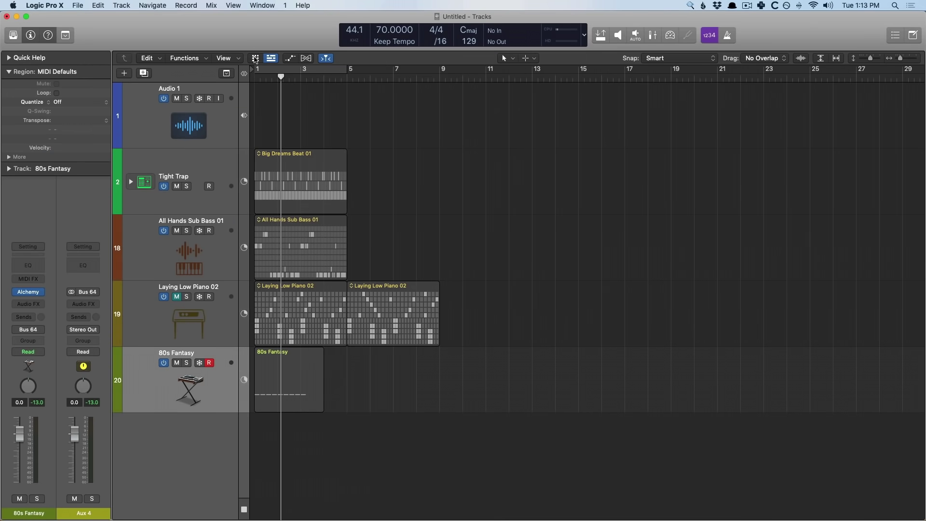
pyautogui.click(244, 172)
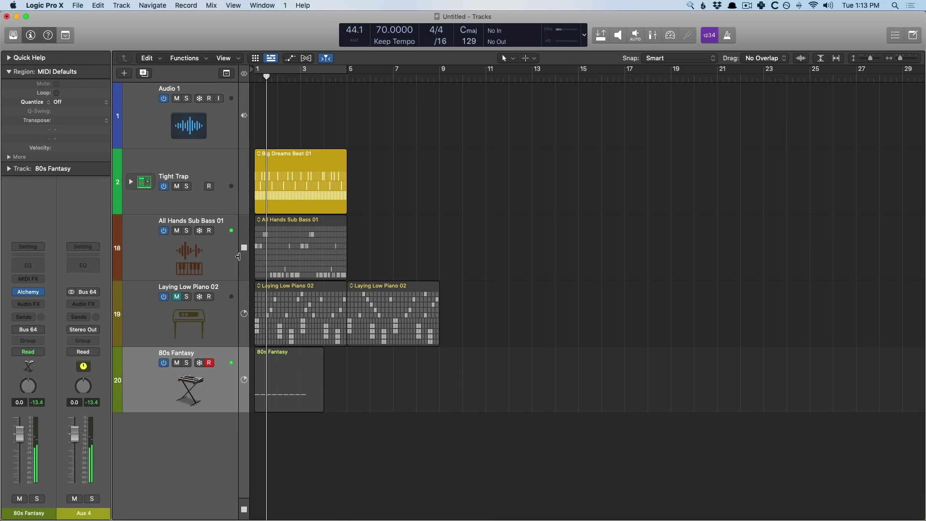
pyautogui.click(245, 233)
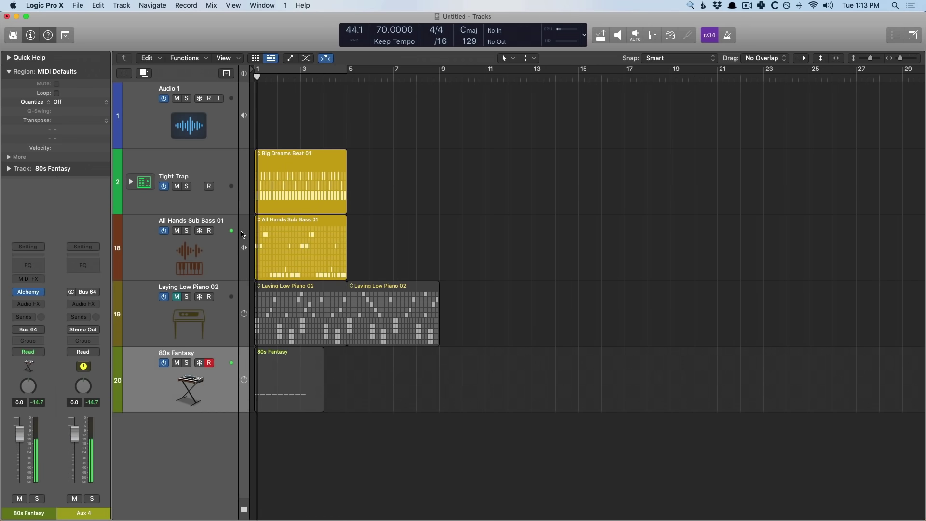
pyautogui.click(247, 397)
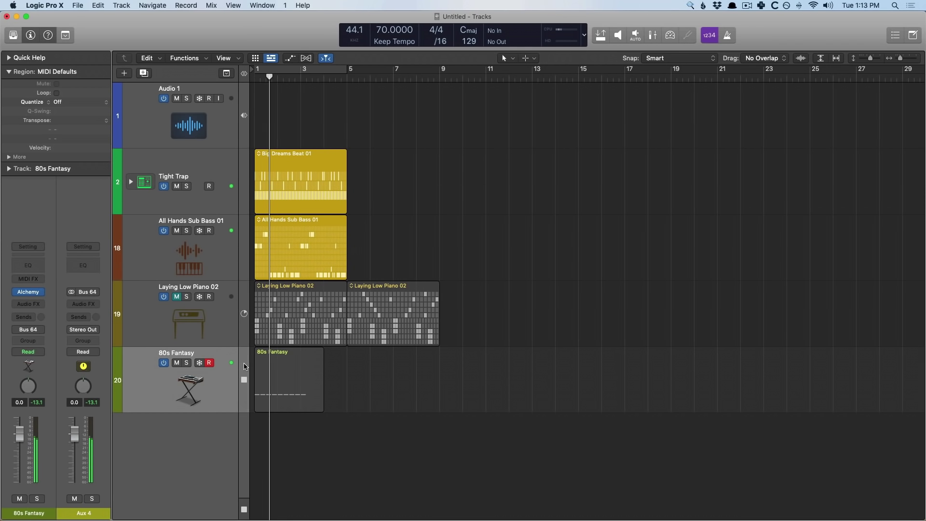
# Step: Turn off record-enable on 80s Fantasy and leave the track unmuted
pyautogui.click(178, 363)
pyautogui.click(209, 363)
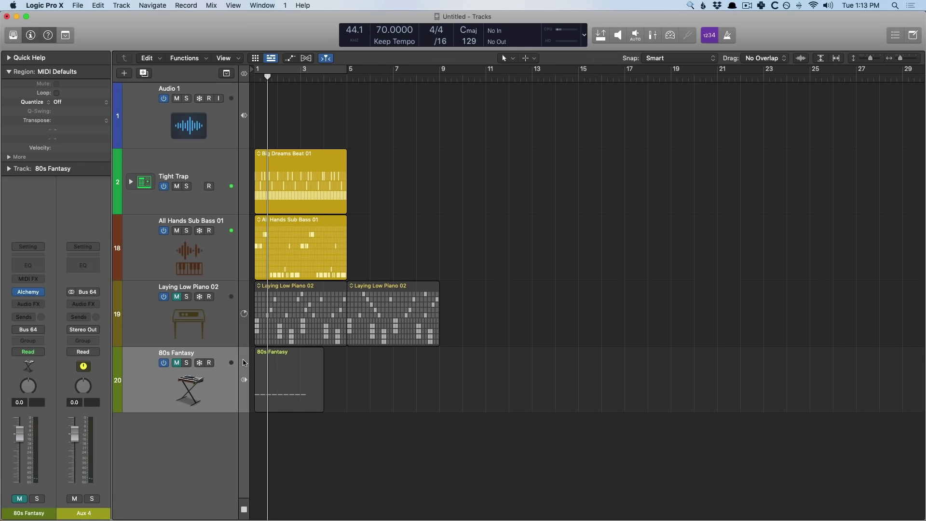
pyautogui.click(177, 362)
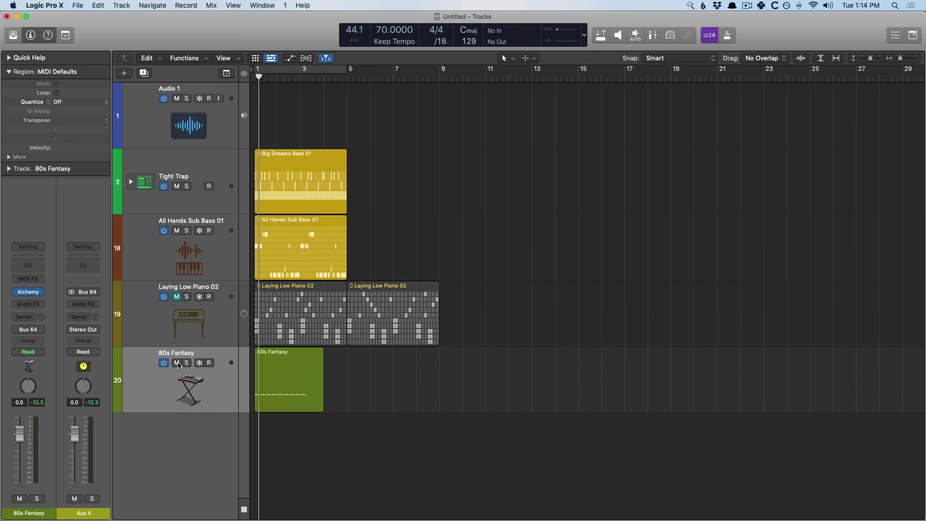
# Step: Solo Tight Trap and open Big Dreams Beat 01 in an enlarged, compact Step Sequencer
pyautogui.click(276, 162)
pyautogui.click(186, 187)
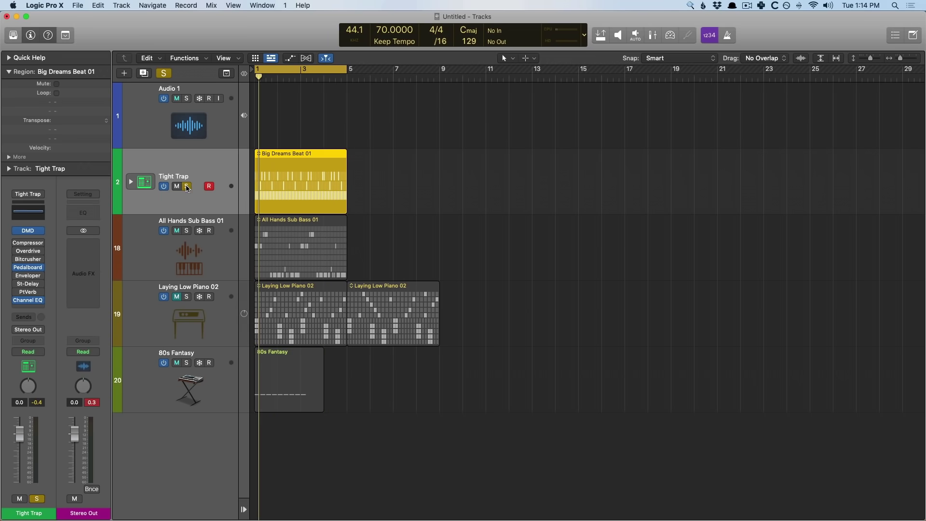
pyautogui.doubleClick(271, 163)
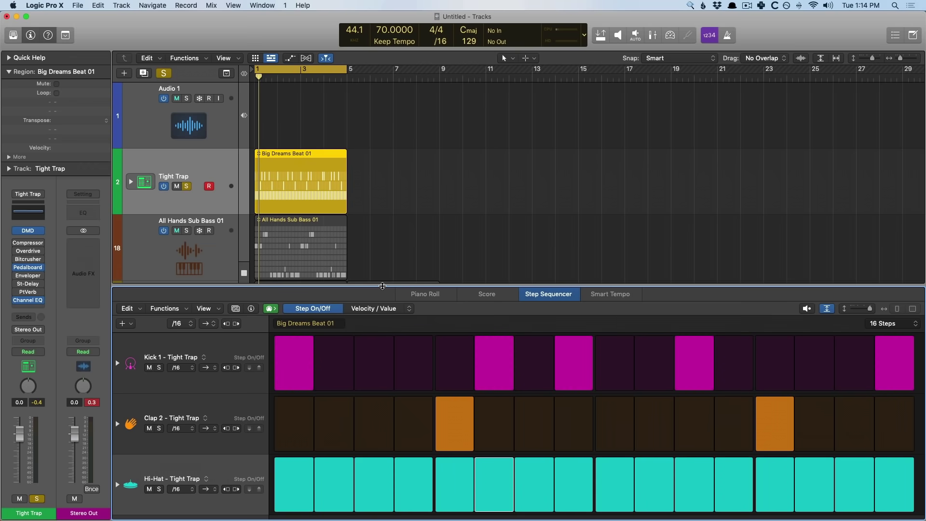
pyautogui.moveTo(383, 287); pyautogui.dragTo(373, 175)
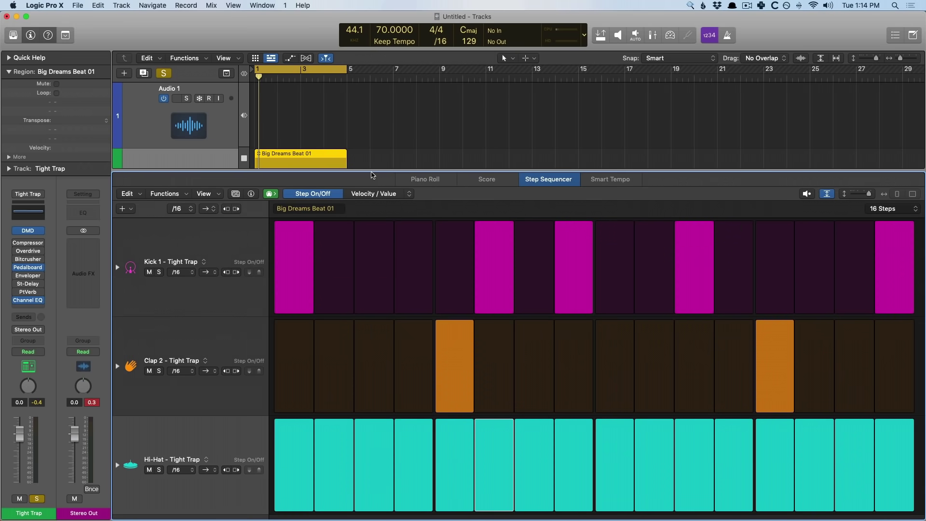
pyautogui.press('super+Down')
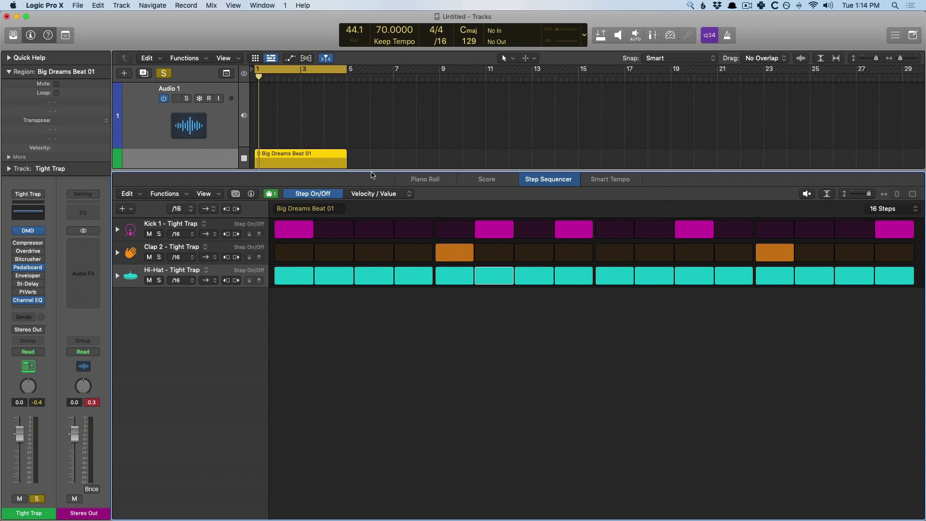
# Step: Turn off hi-hat steps 1, 3 and 5 and set the Kick row rate to /4
pyautogui.click(293, 275)
pyautogui.click(381, 272)
pyautogui.click(464, 277)
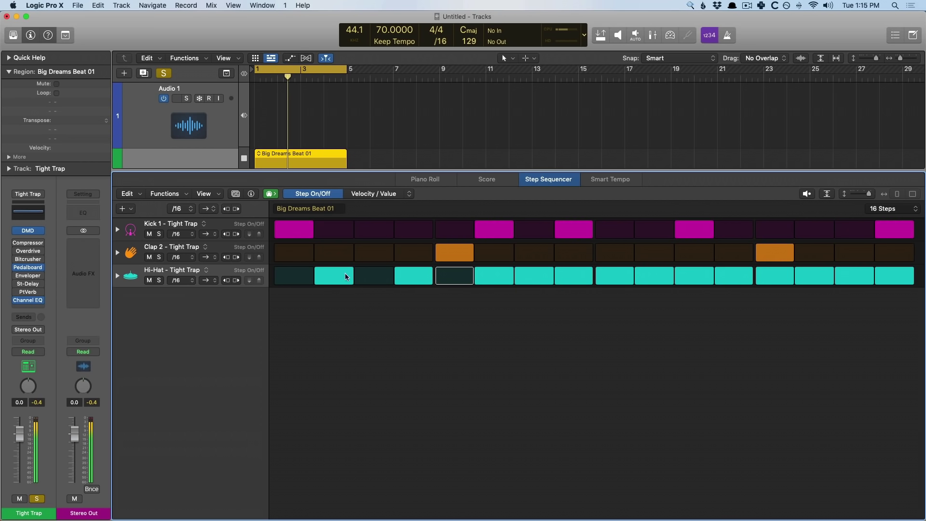
pyautogui.click(181, 234)
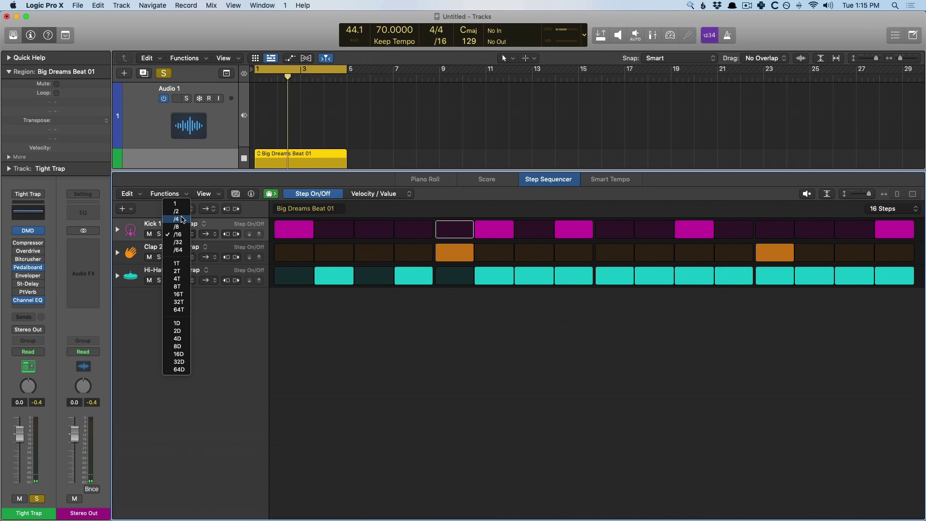
pyautogui.click(180, 220)
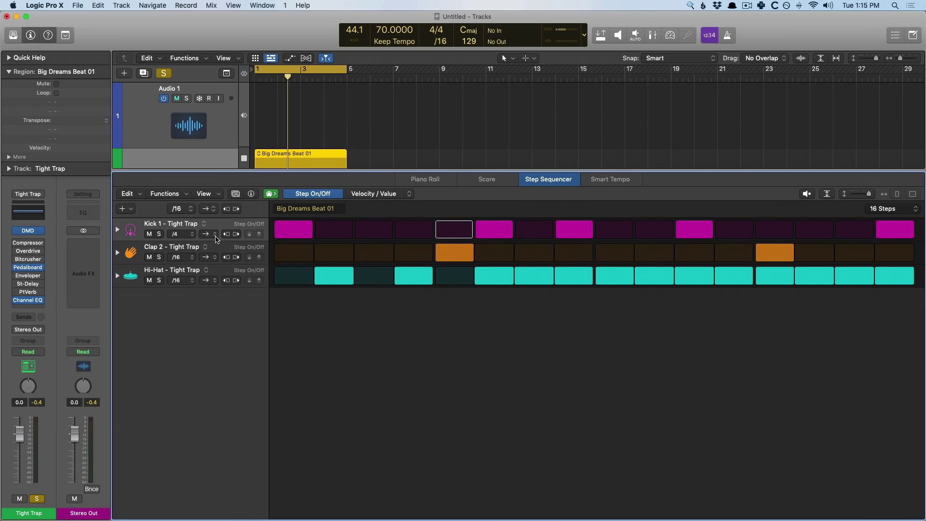
pyautogui.click(204, 155)
pyautogui.press('z')
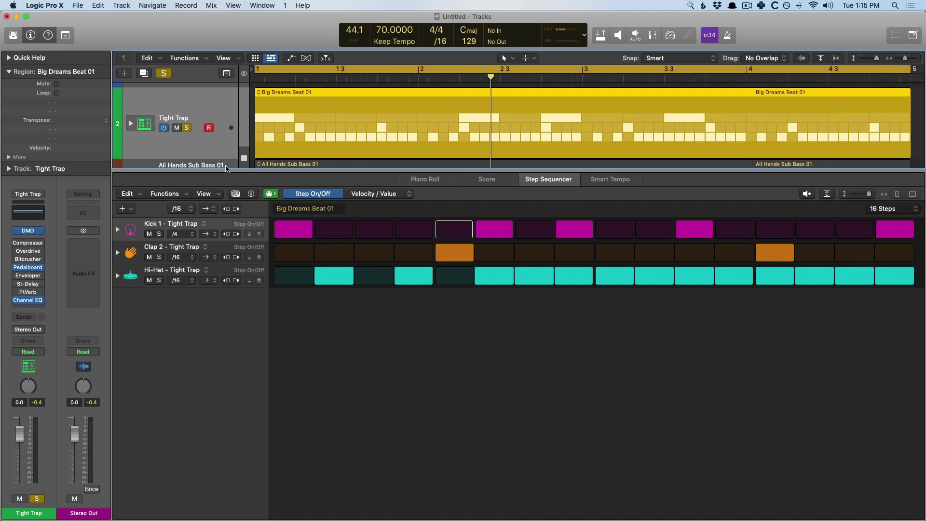
# Step: Enlarge the Tracks area to four tracks, return Kick to /16, and try Clap at /4
pyautogui.moveTo(376, 170); pyautogui.dragTo(375, 363)
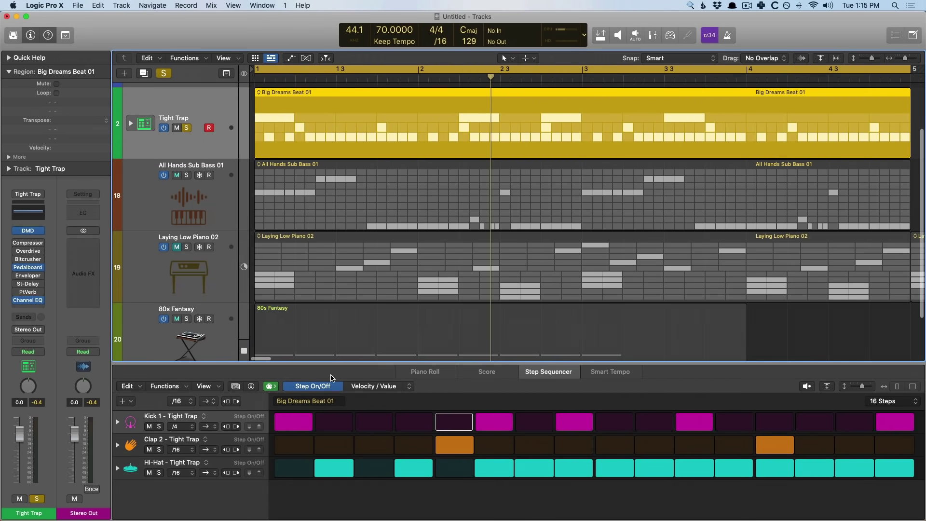
pyautogui.click(187, 427)
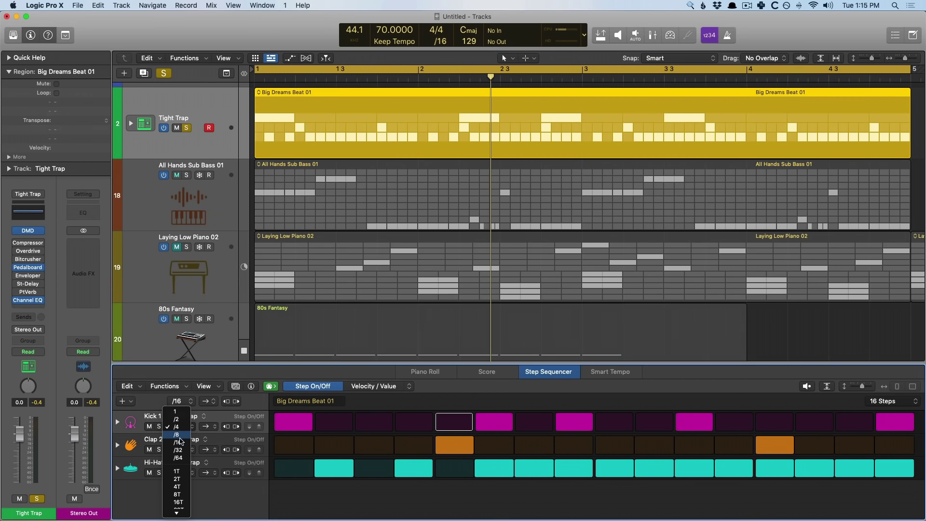
pyautogui.click(178, 442)
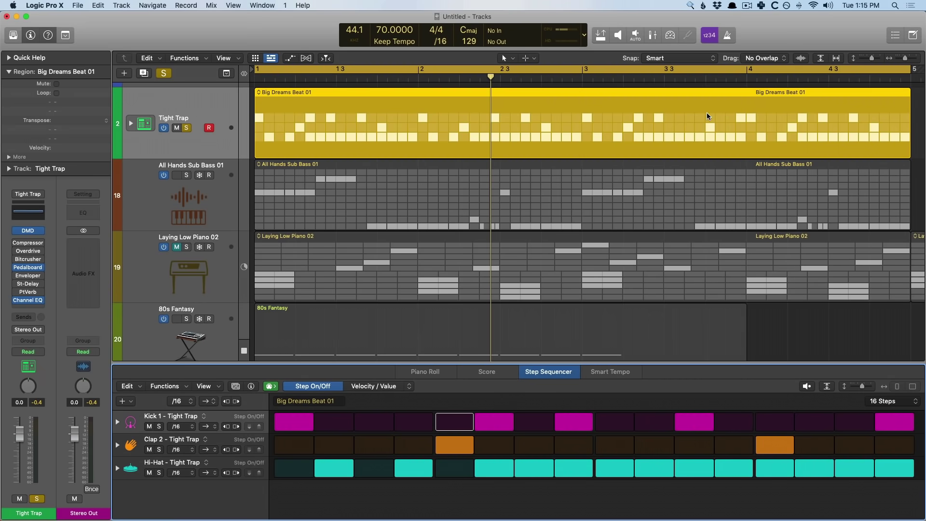
pyautogui.click(194, 449)
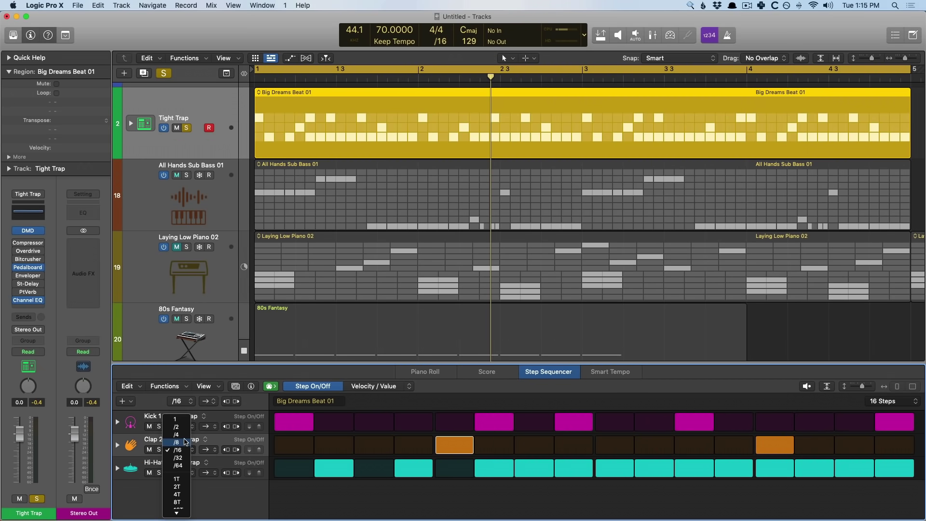
pyautogui.click(178, 436)
pyautogui.press('space')
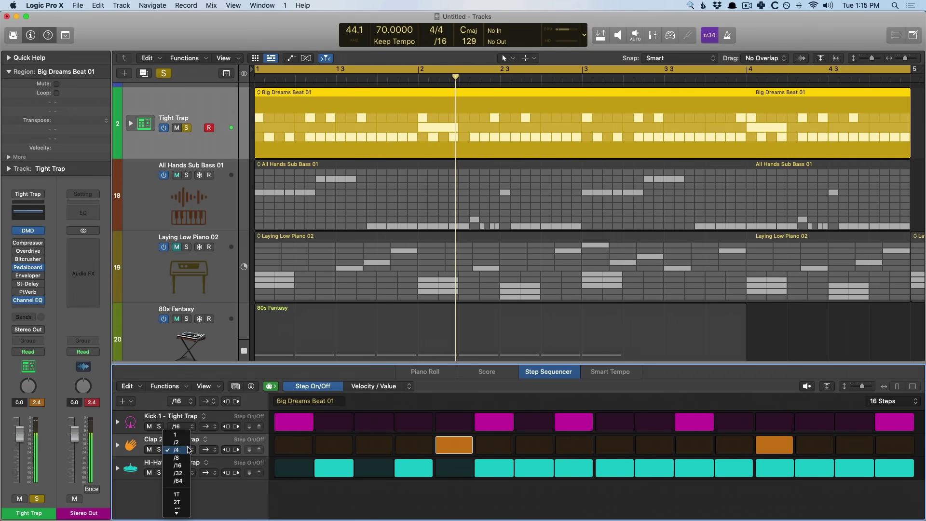
# Step: Return Clap to /16 and try 32 steps before setting the pattern back to 16 steps
pyautogui.click(193, 450)
pyautogui.click(464, 444)
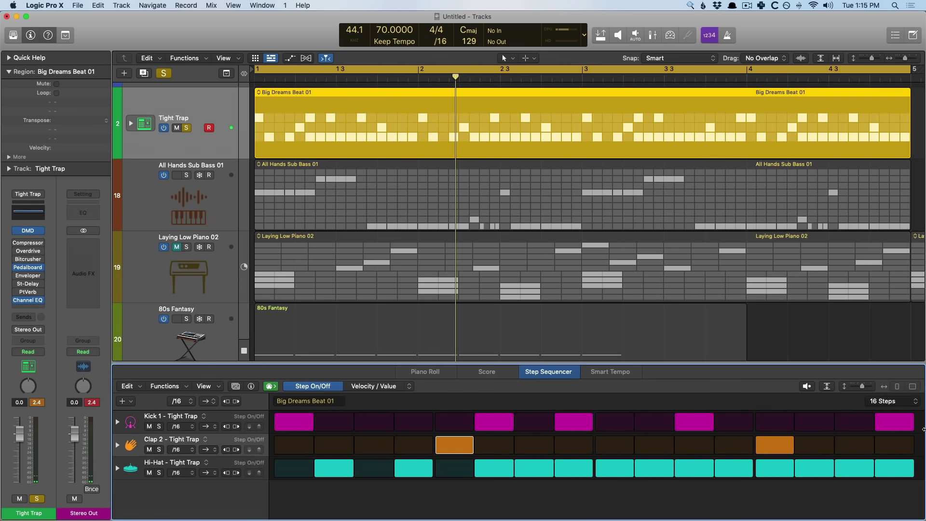
pyautogui.click(882, 401)
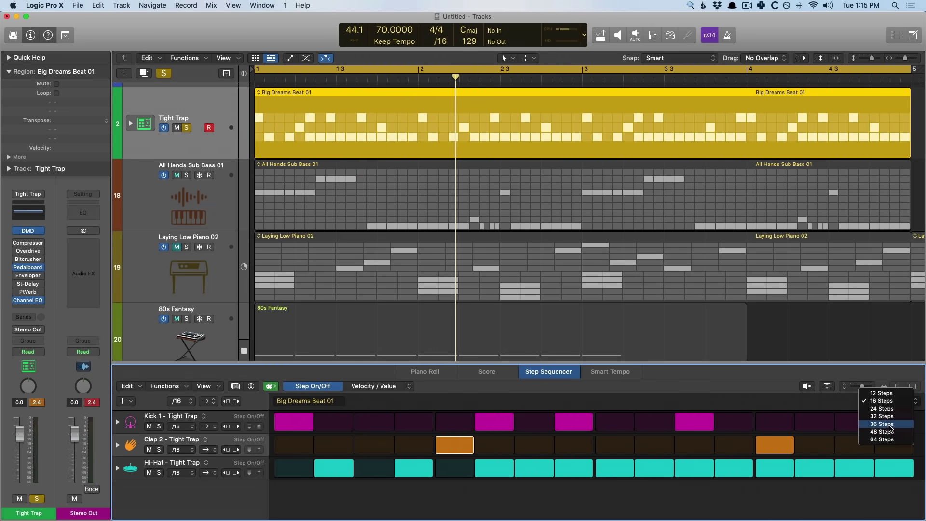
pyautogui.click(890, 417)
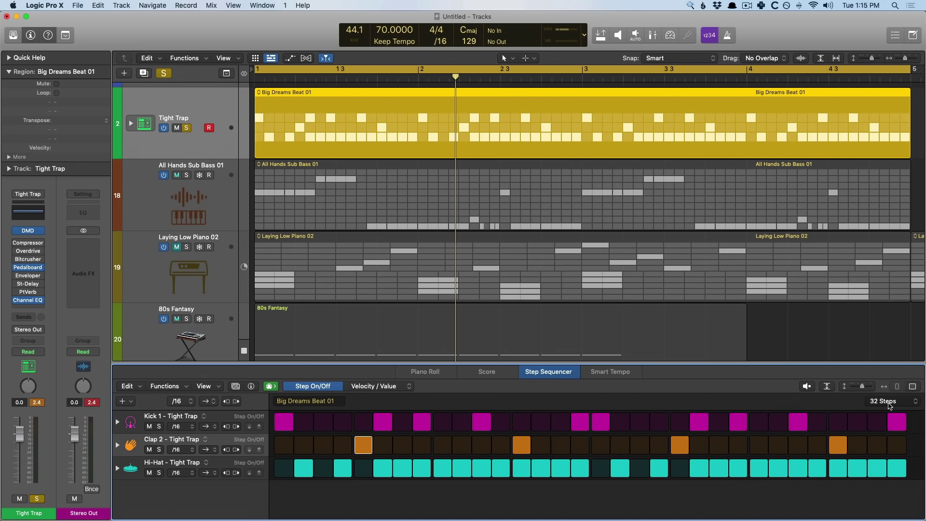
pyautogui.click(890, 405)
pyautogui.click(889, 391)
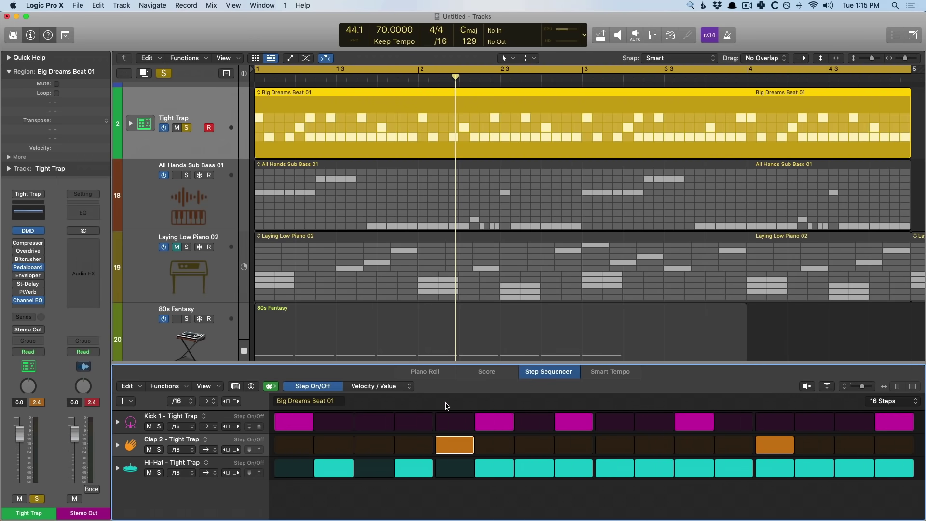
# Step: Switch to Velocity editing and lower clap step 5 from 100 to about 54, then play
pyautogui.click(235, 386)
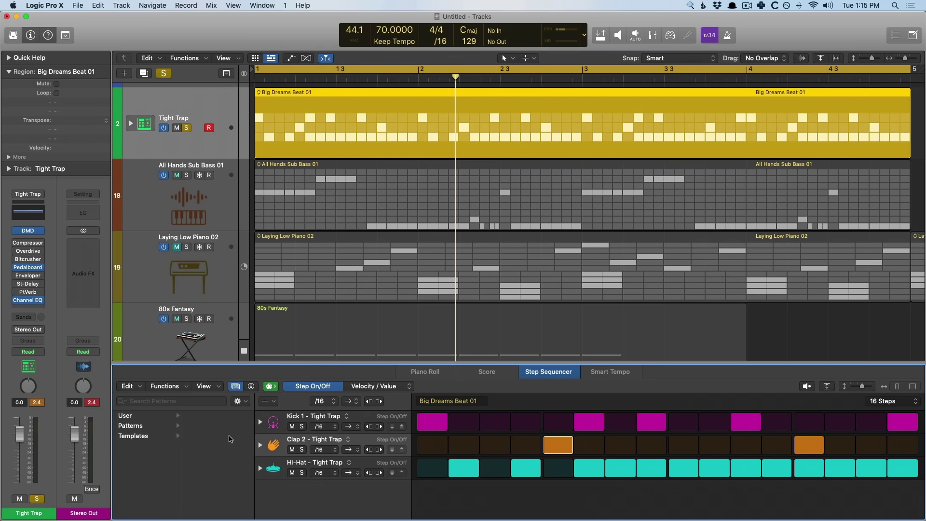
pyautogui.click(235, 385)
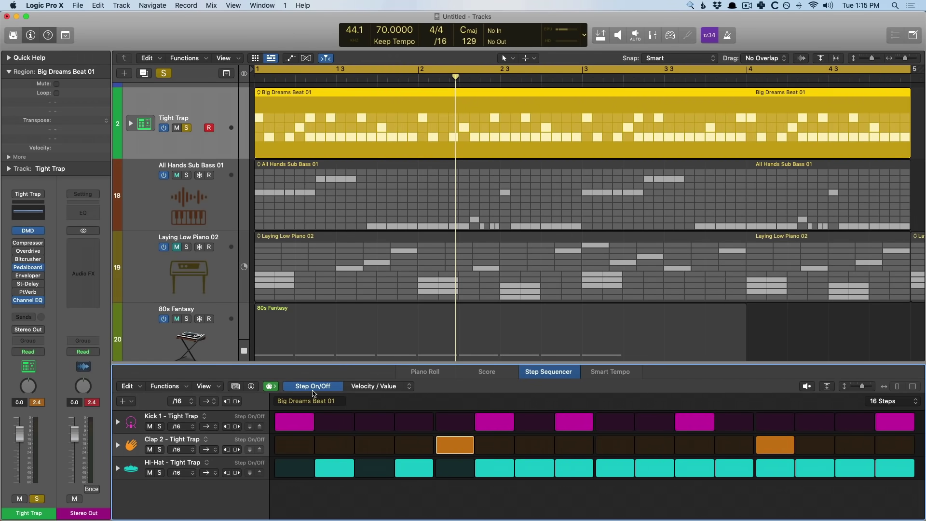
pyautogui.click(376, 392)
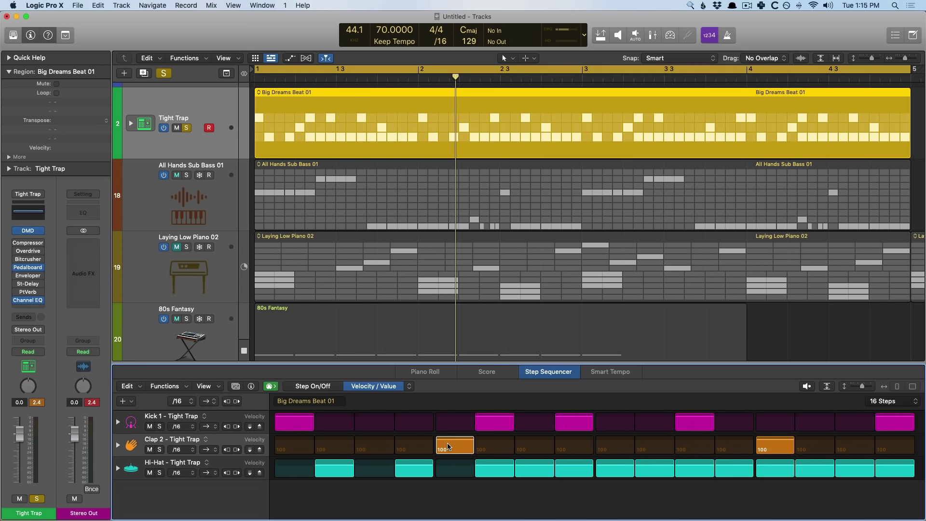
pyautogui.moveTo(447, 447)
pyautogui.mouseDown()
pyautogui.moveTo(450, 434)
pyautogui.moveTo(439, 429)
pyautogui.moveTo(454, 464)
pyautogui.moveTo(451, 454)
pyautogui.mouseUp()
pyautogui.press('Return')
pyautogui.press('space')
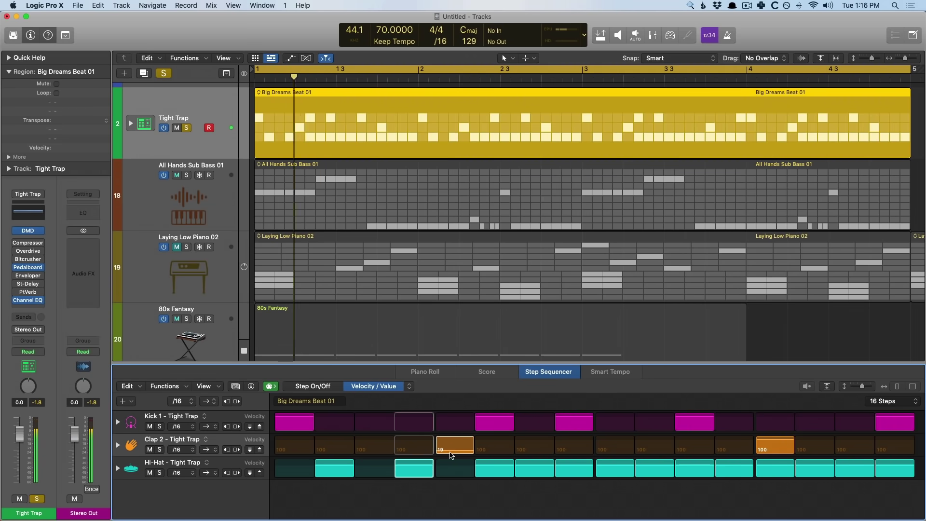
# Step: Switch to Note Repeat editing and give hi-hat step 4 three repeats and step 15 four repeats
pyautogui.click(410, 387)
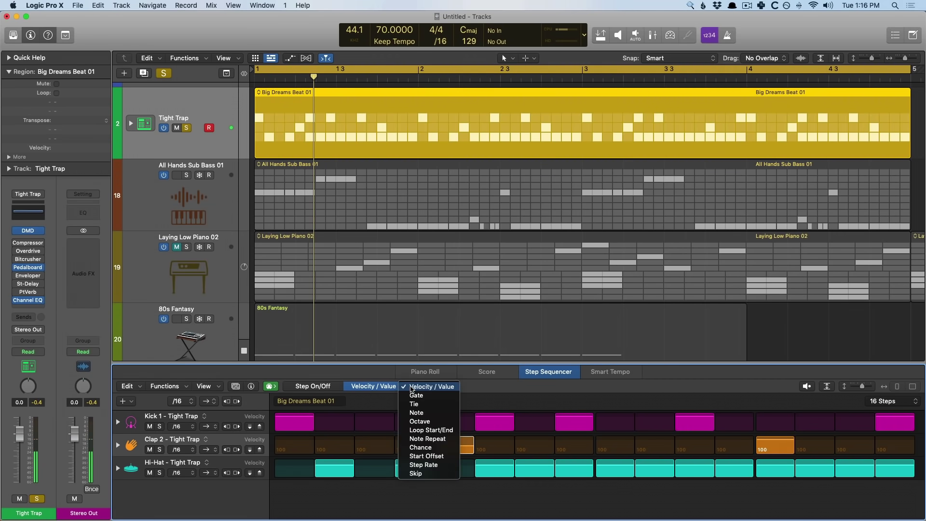
pyautogui.click(431, 440)
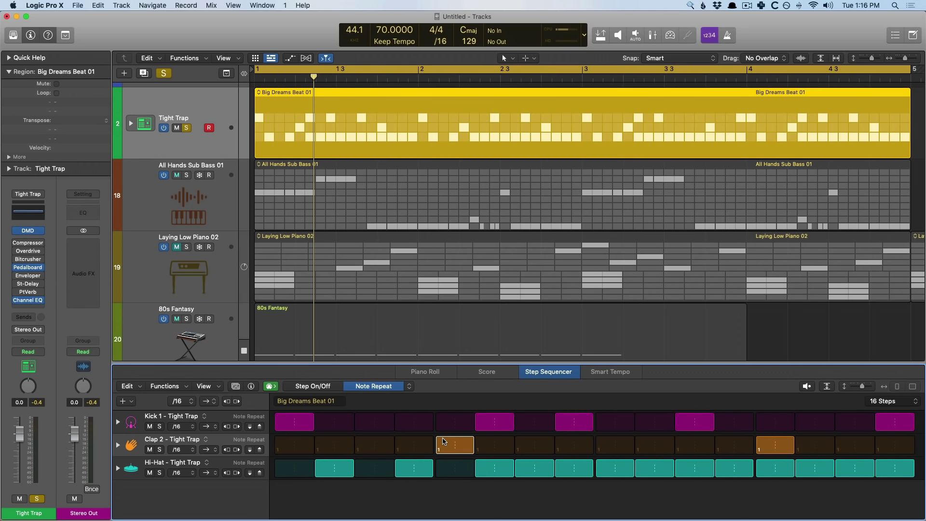
pyautogui.moveTo(446, 448); pyautogui.dragTo(444, 450)
pyautogui.press('space')
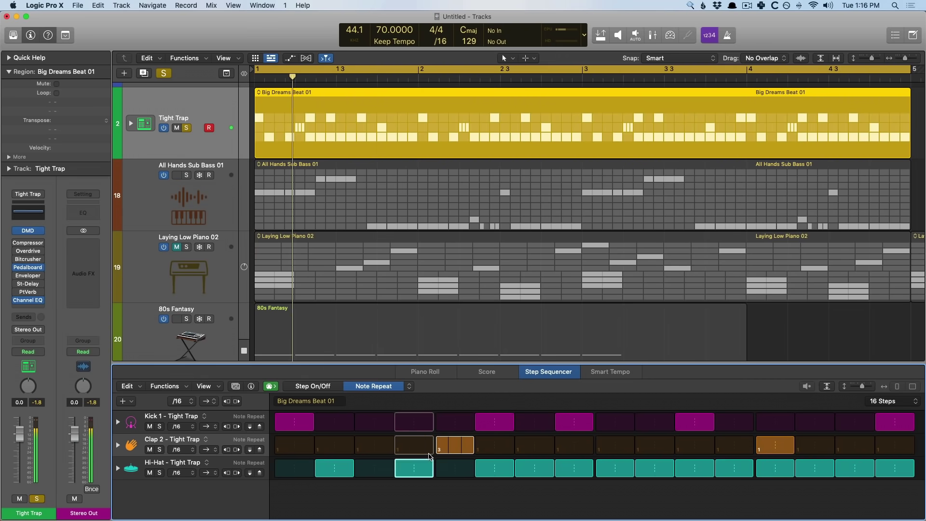
pyautogui.moveTo(448, 444); pyautogui.dragTo(398, 462)
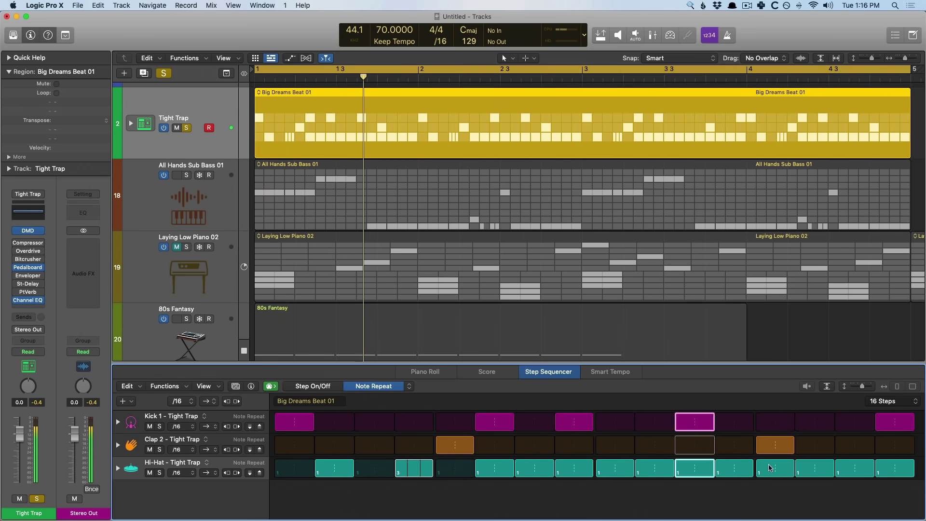
pyautogui.moveTo(847, 472); pyautogui.dragTo(847, 466)
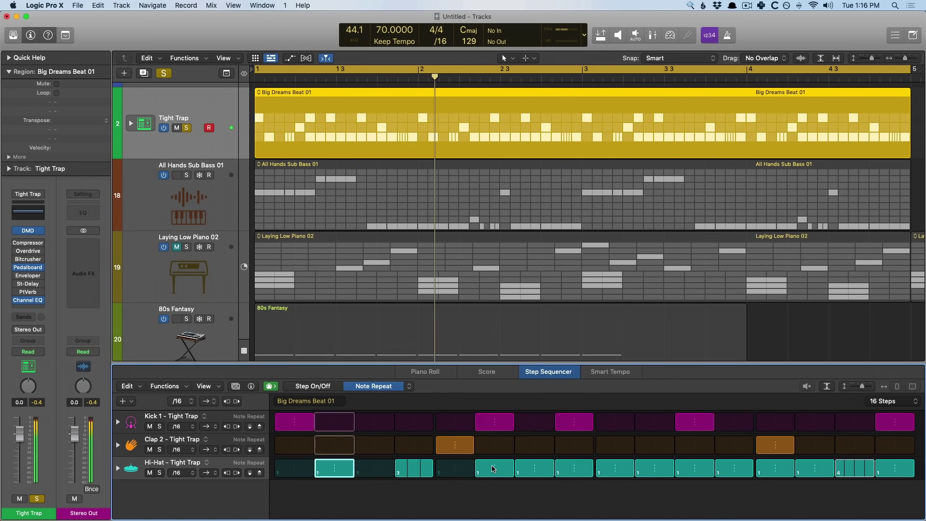
# Step: Switch step editing to Chance, duplicate Big Dreams Beat 01 into bar 5, and extend the cycle to bar 9
pyautogui.click(405, 390)
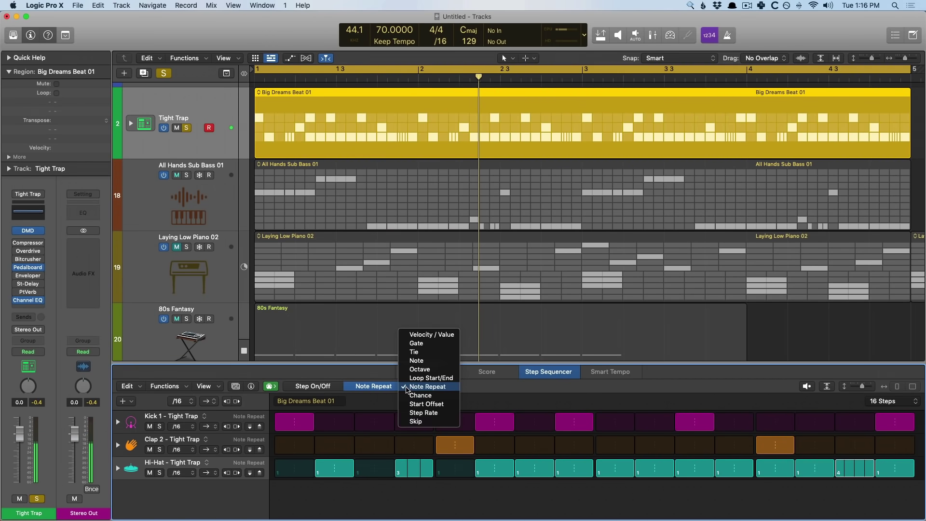
pyautogui.click(413, 395)
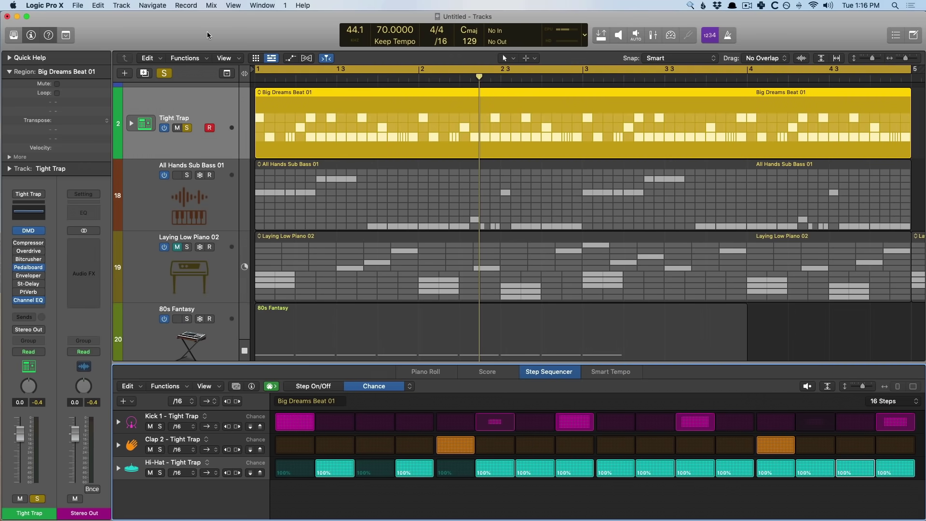
pyautogui.press('super+Left')
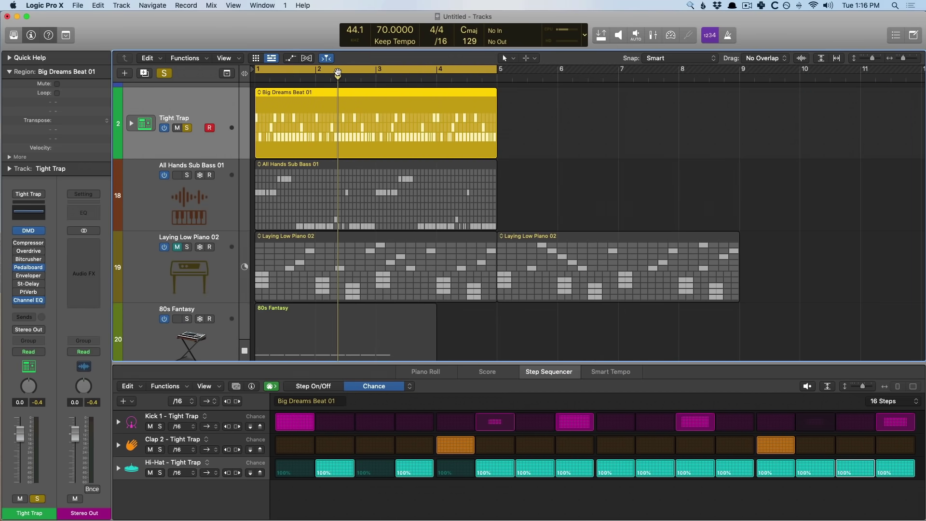
pyautogui.press('super+r')
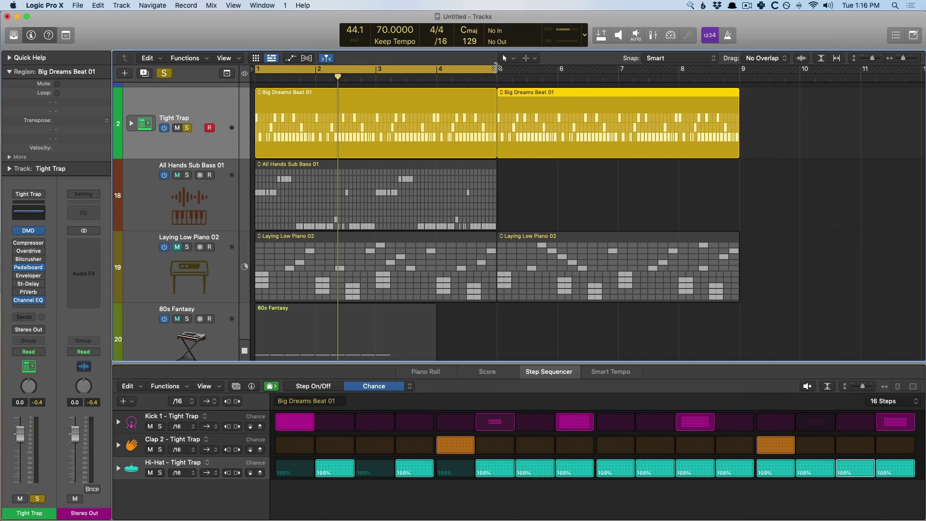
pyautogui.moveTo(496, 67); pyautogui.dragTo(740, 68)
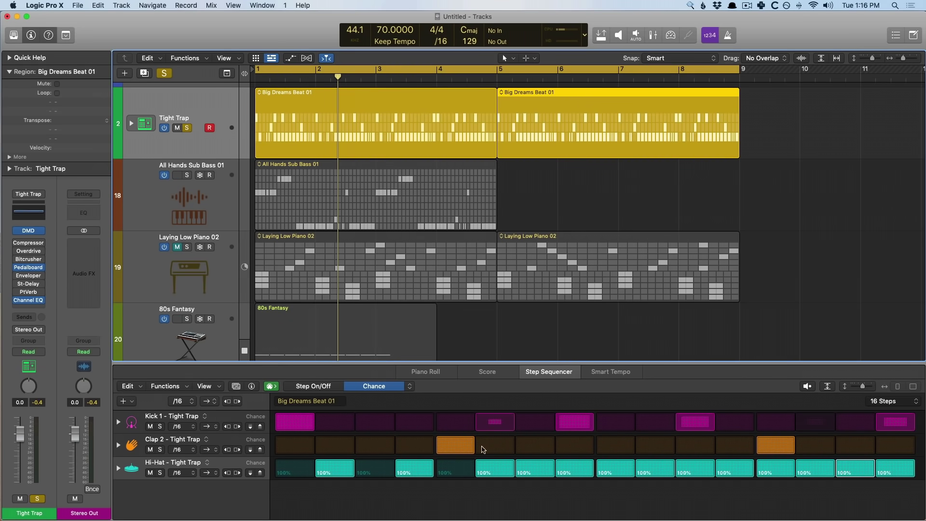
# Step: Lower clap step 5's chance to 30% while the other claps stay at 100%
pyautogui.moveTo(455, 446); pyautogui.dragTo(457, 448)
pyautogui.press('space')
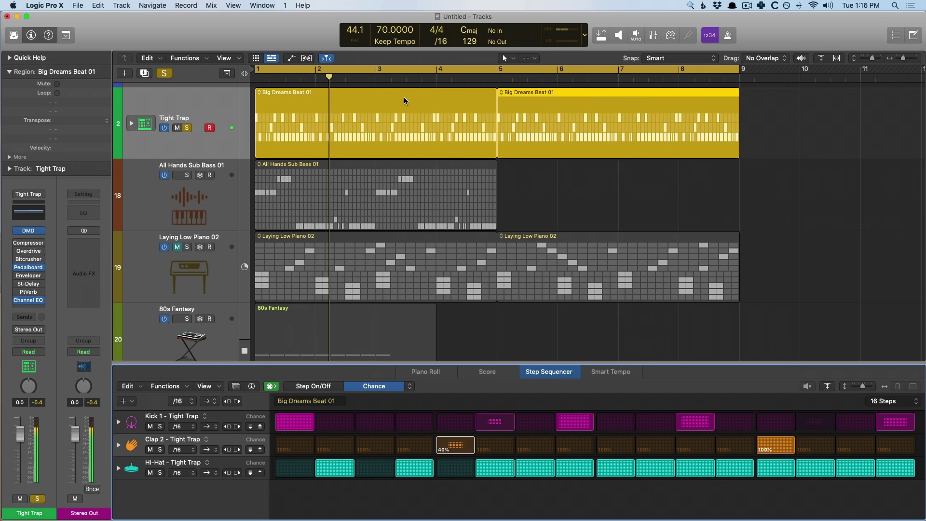
pyautogui.click(425, 101)
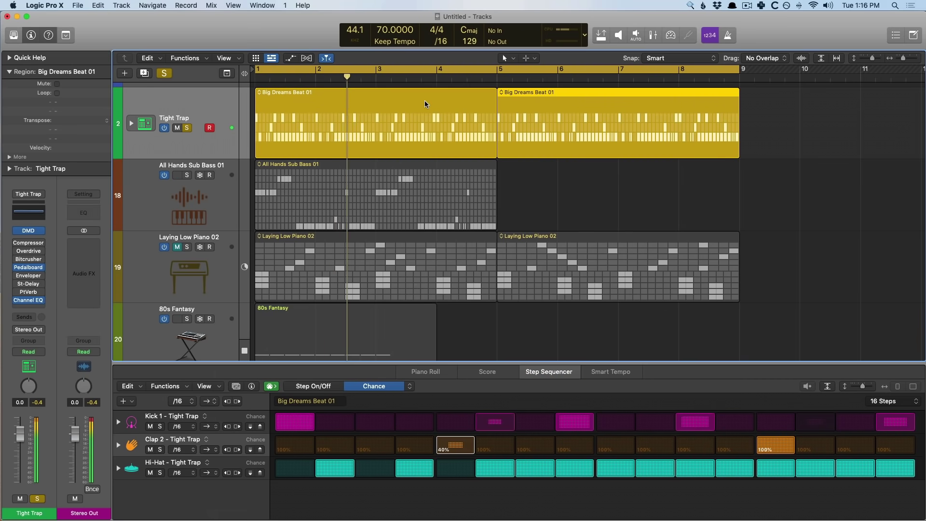
pyautogui.click(542, 113)
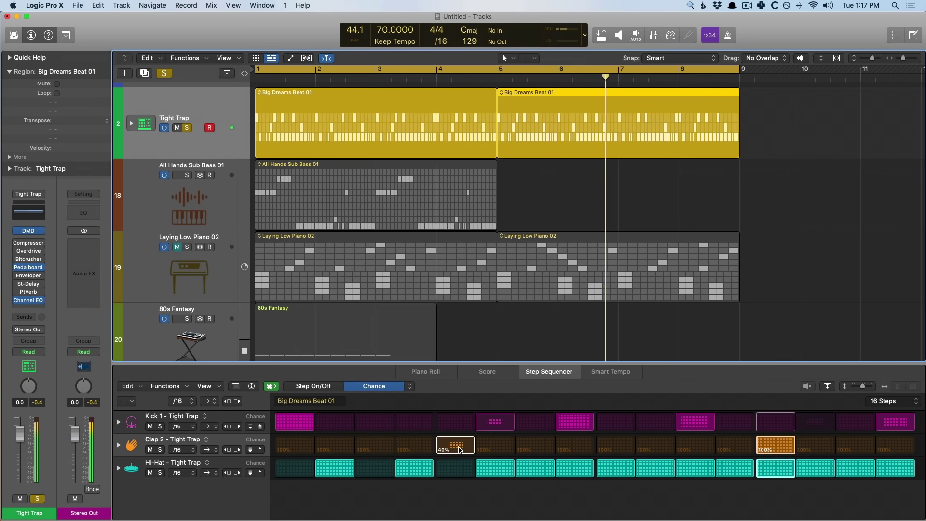
pyautogui.moveTo(459, 450); pyautogui.dragTo(461, 455)
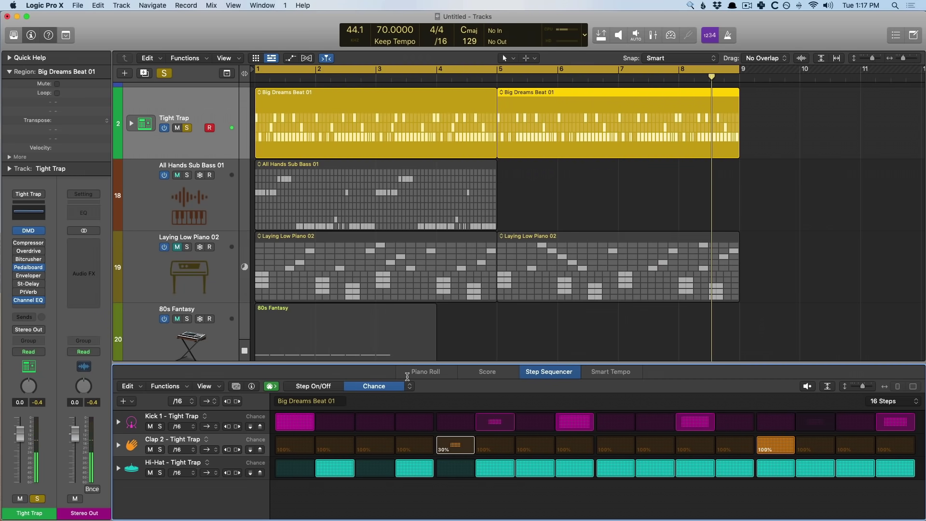
pyautogui.click(409, 387)
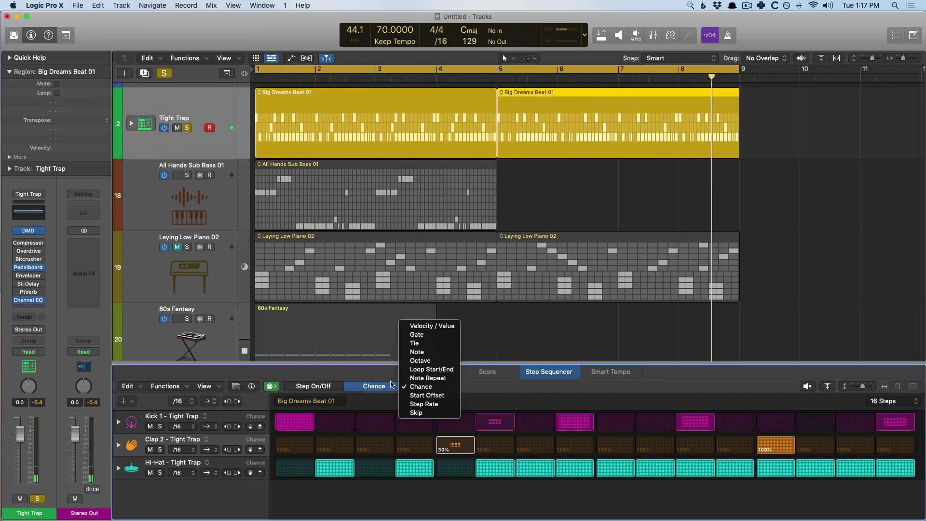
pyautogui.click(384, 373)
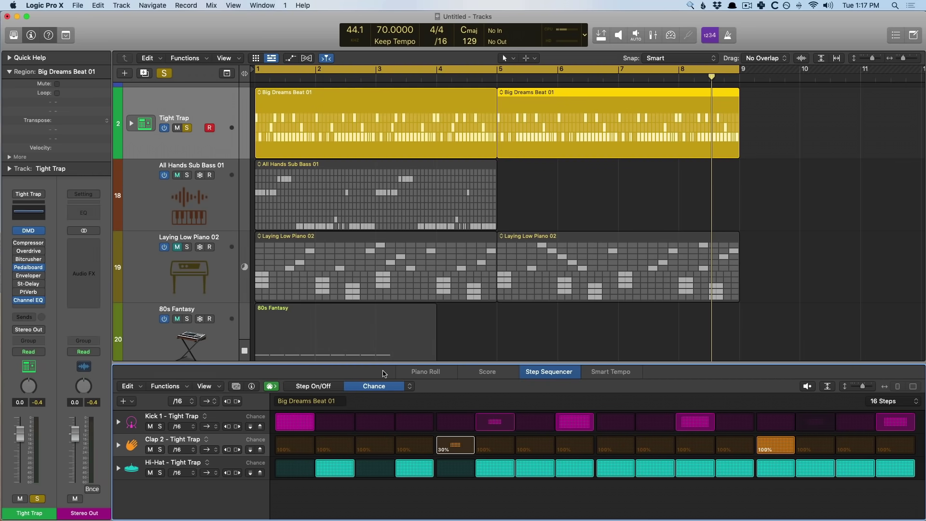
# Step: Close the Step Sequencer and open the Loop Browser filtered to All Drums
pyautogui.press('e')
pyautogui.press('super+Up')
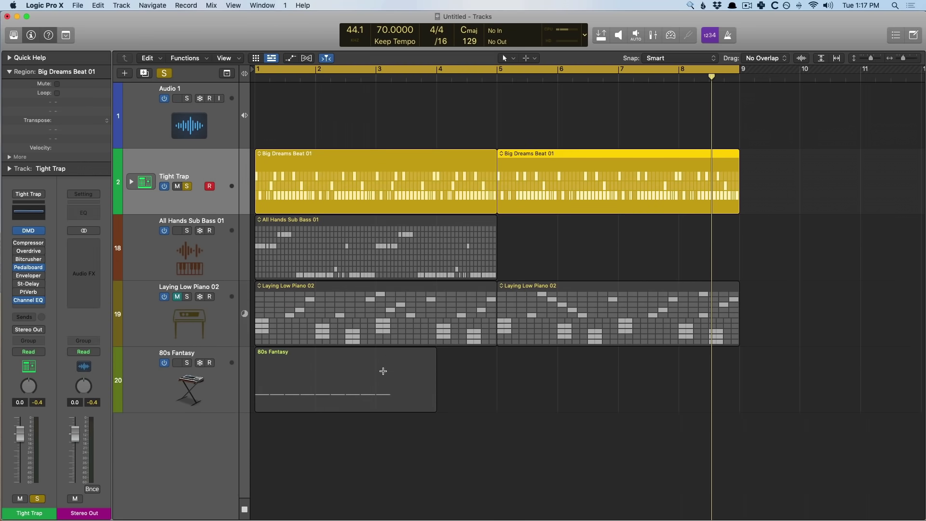
pyautogui.press('o')
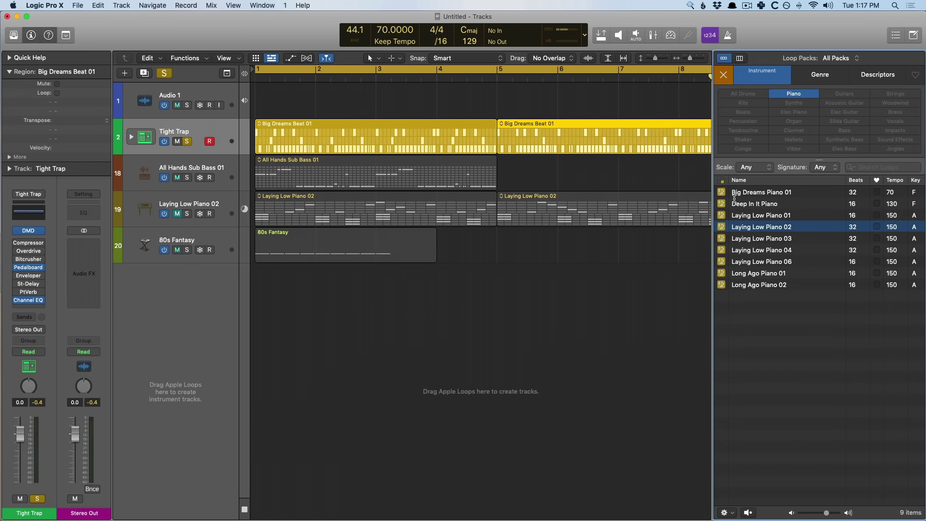
pyautogui.click(753, 94)
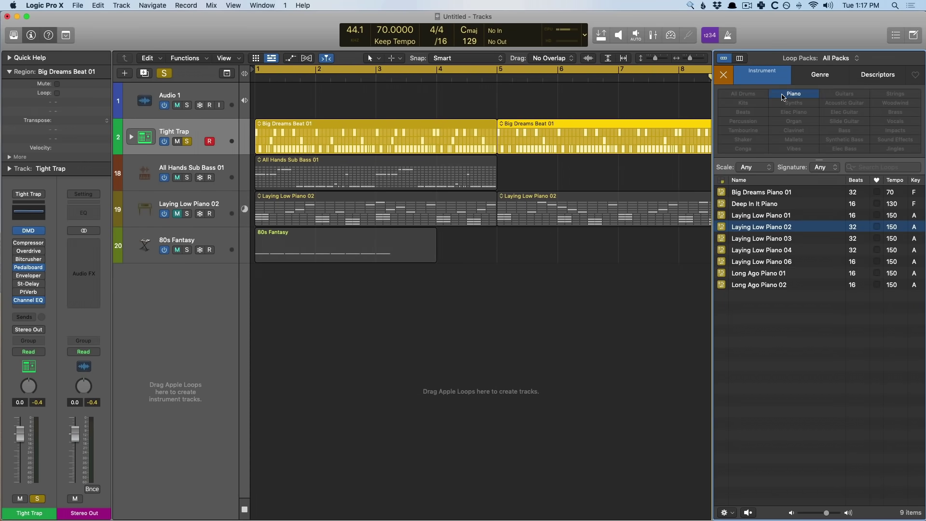
pyautogui.click(762, 192)
pyautogui.scroll(5, 763, 195)
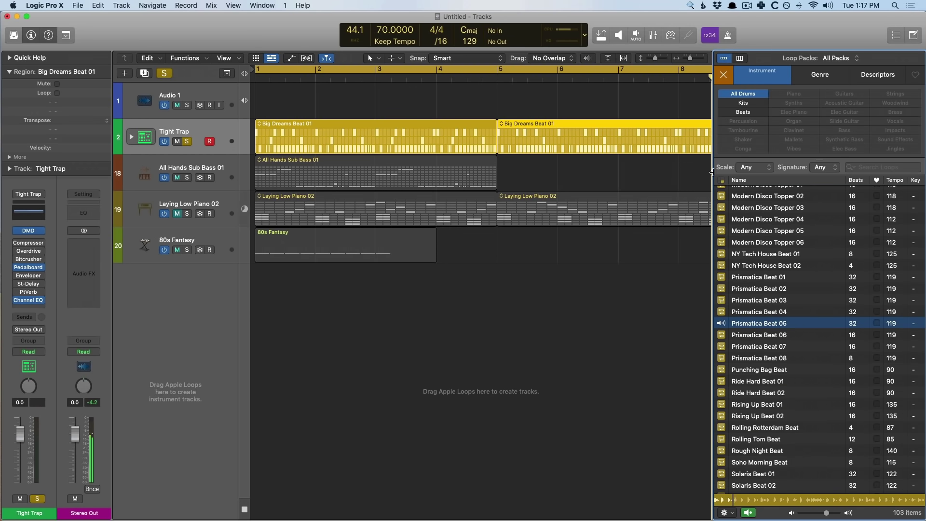
pyautogui.press('space')
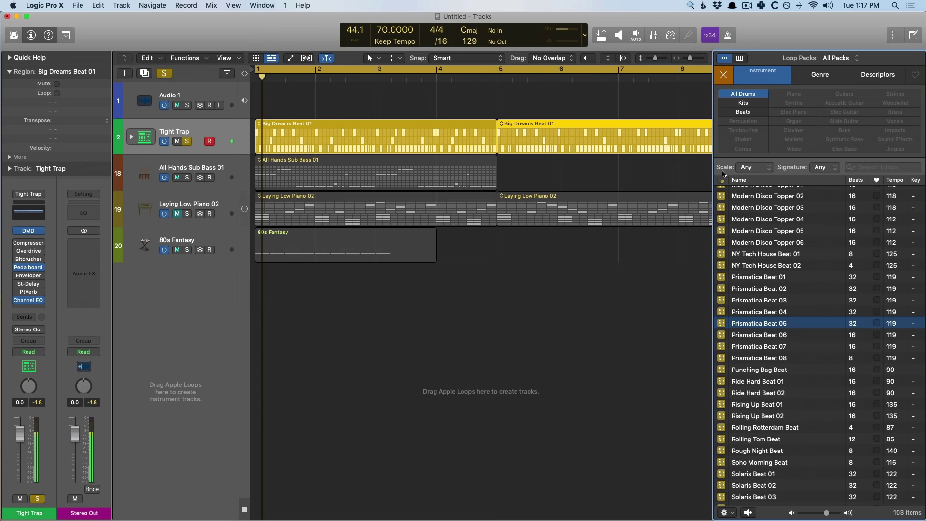
# Step: Show all loop types and drag 12-8 Jazzy Drumset into the empty tracks area
pyautogui.click(721, 180)
pyautogui.click(651, 166)
pyautogui.scroll(5, 762, 210)
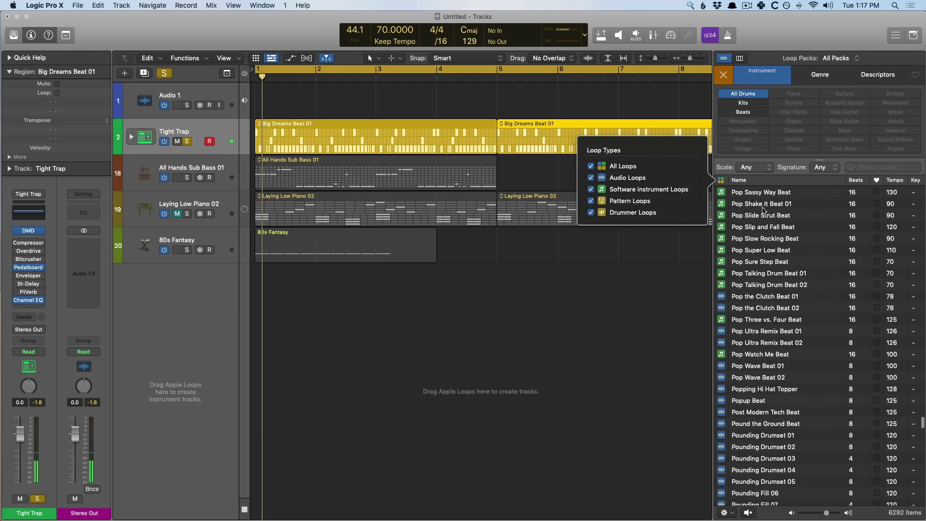
pyautogui.scroll(15, 762, 210)
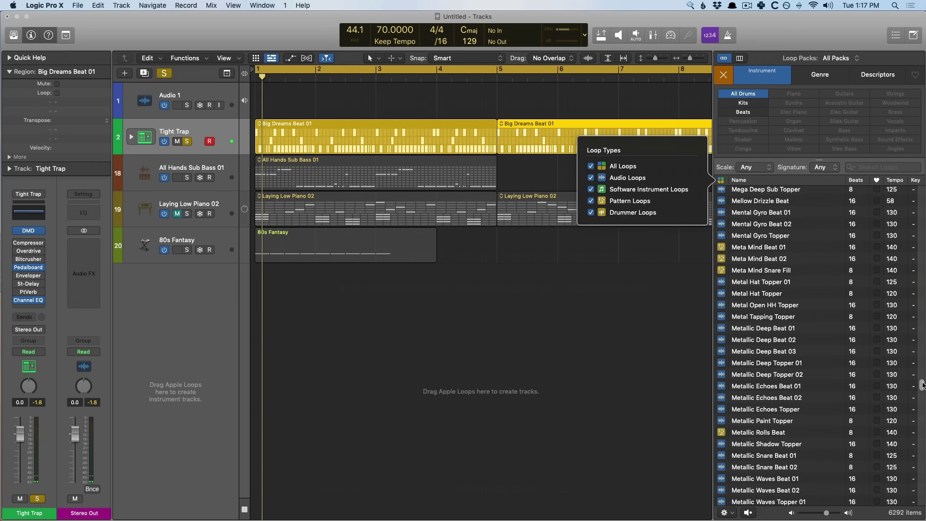
pyautogui.moveTo(921, 384); pyautogui.dragTo(922, 193)
pyautogui.click(763, 218)
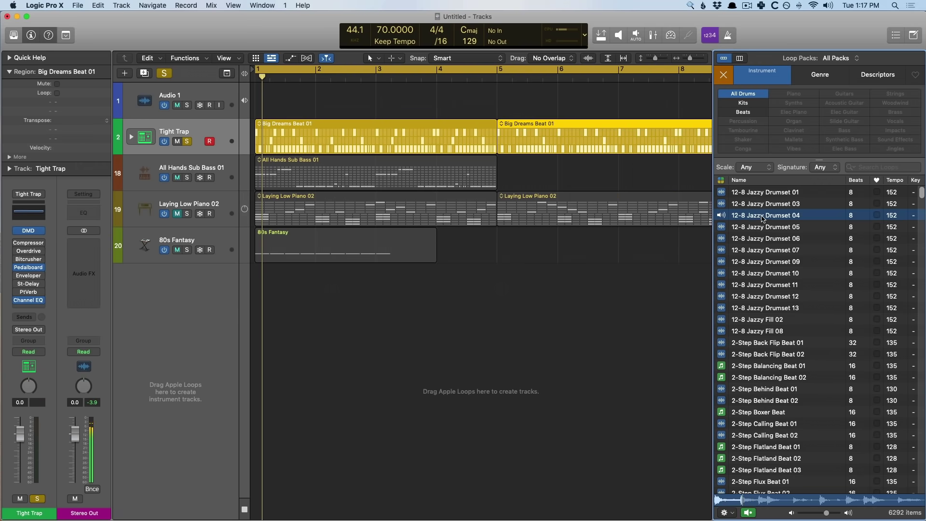
pyautogui.moveTo(763, 213); pyautogui.dragTo(212, 301)
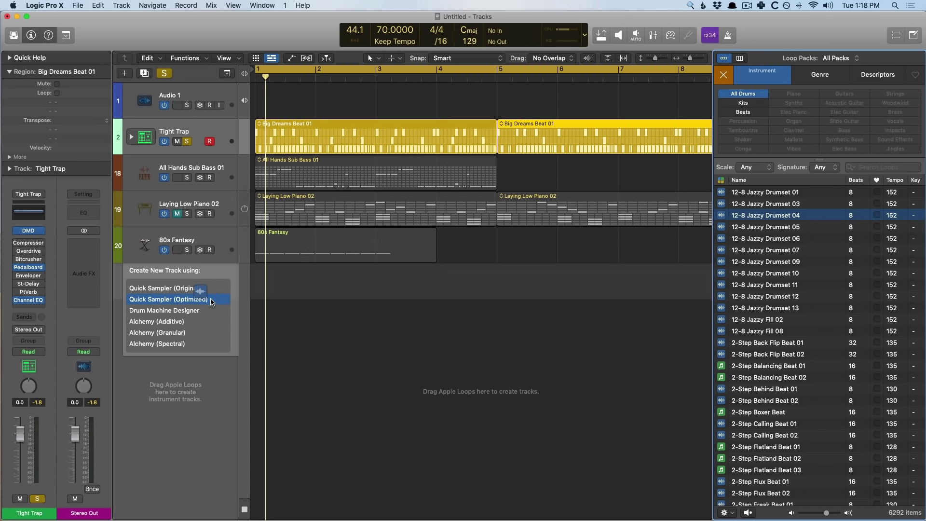
# Step: Create a Quick Sampler (Optimized) track from the loop and keep it in Slice mode
pyautogui.moveTo(211, 301); pyautogui.dragTo(211, 301)
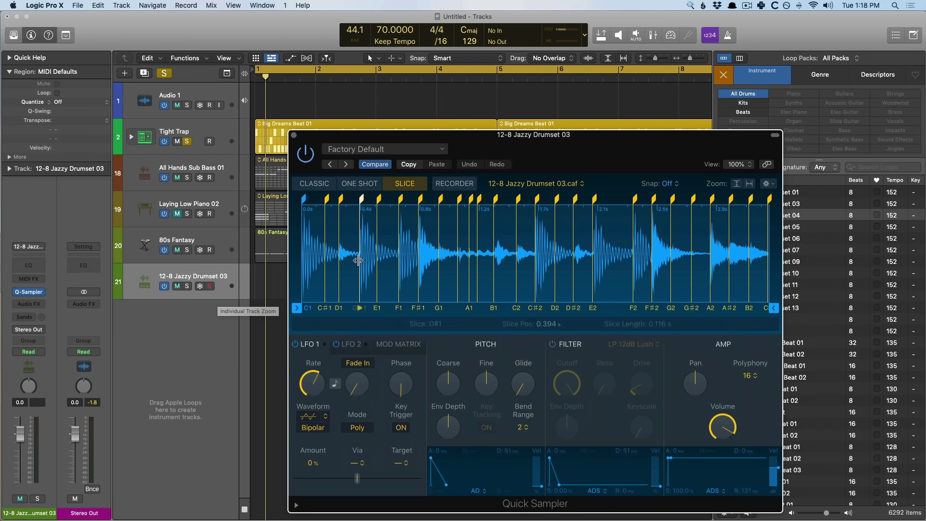
pyautogui.moveTo(552, 151); pyautogui.dragTo(471, 109)
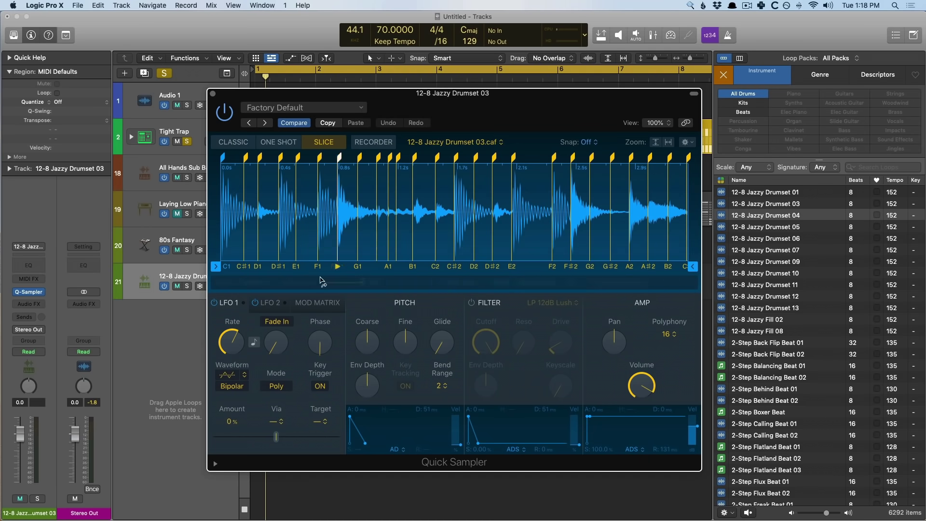
pyautogui.moveTo(474, 116); pyautogui.dragTo(476, 122)
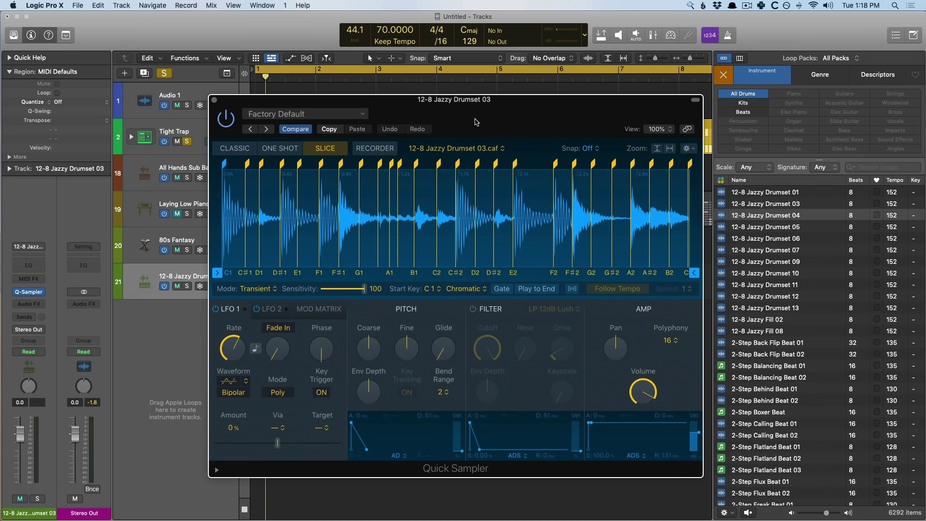
pyautogui.moveTo(498, 160)
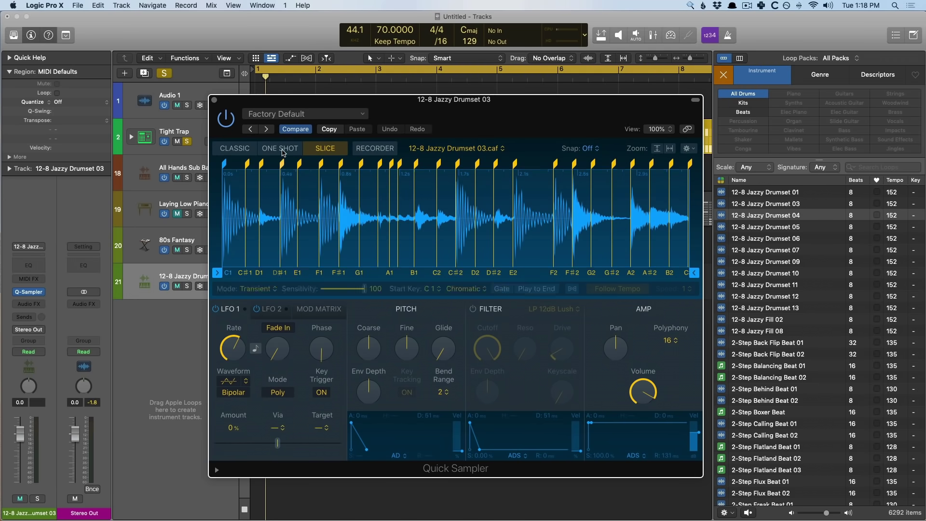
pyautogui.click(282, 150)
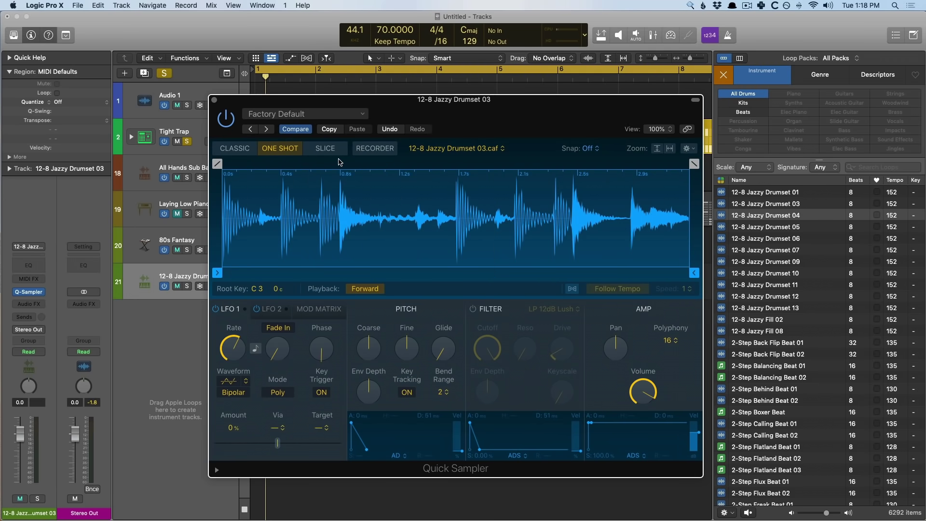
pyautogui.click(327, 150)
# Step: Unsolo Tight Trap and audition the C1 and C#1 slices with Musical Typing
pyautogui.scroll(6, 327, 191)
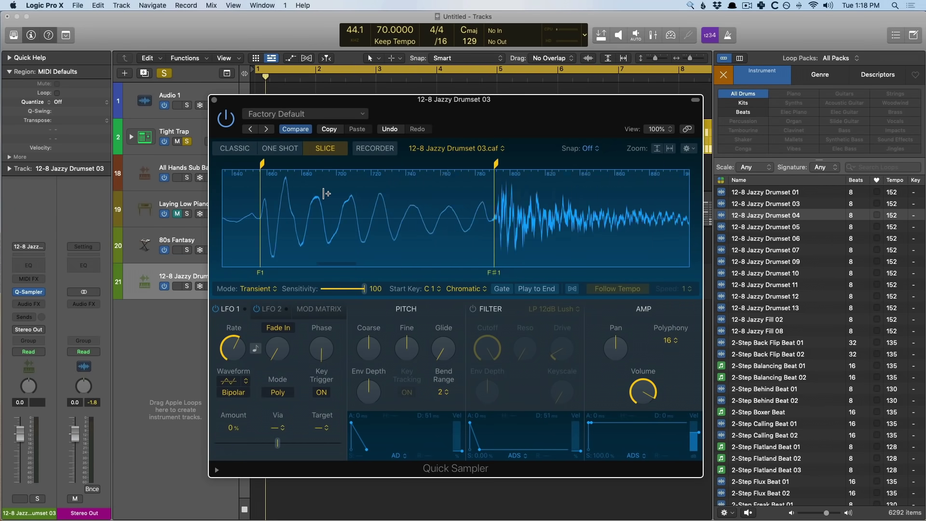
pyautogui.press('super+k')
pyautogui.hscroll(-6, 324, 190)
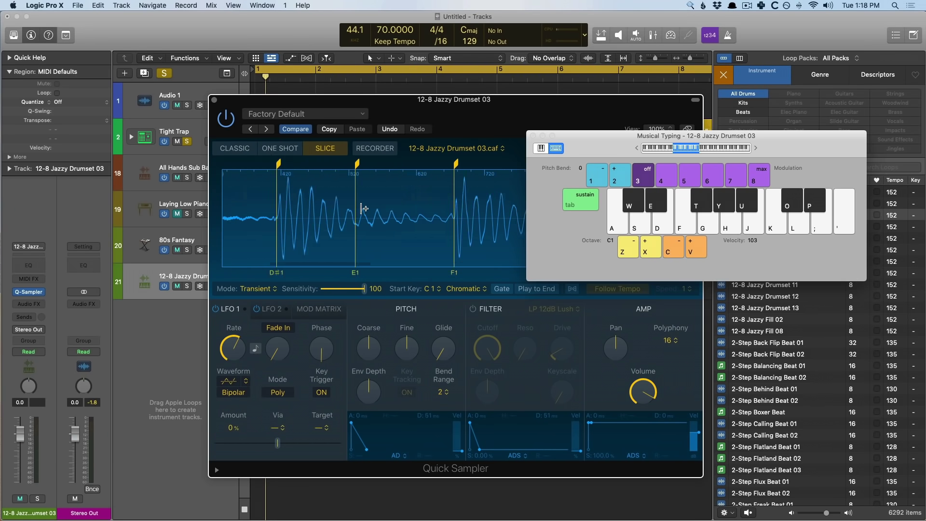
pyautogui.press('a')
pyautogui.press('a')
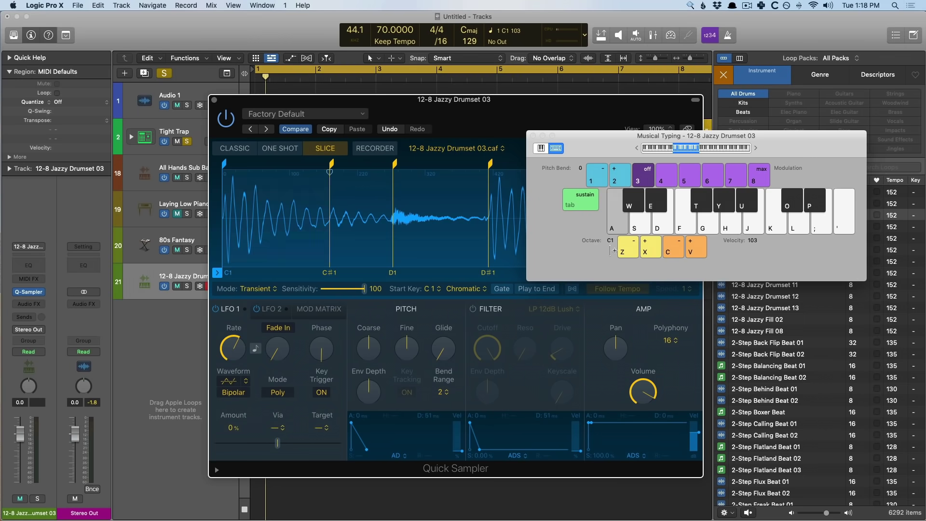
pyautogui.click(186, 141)
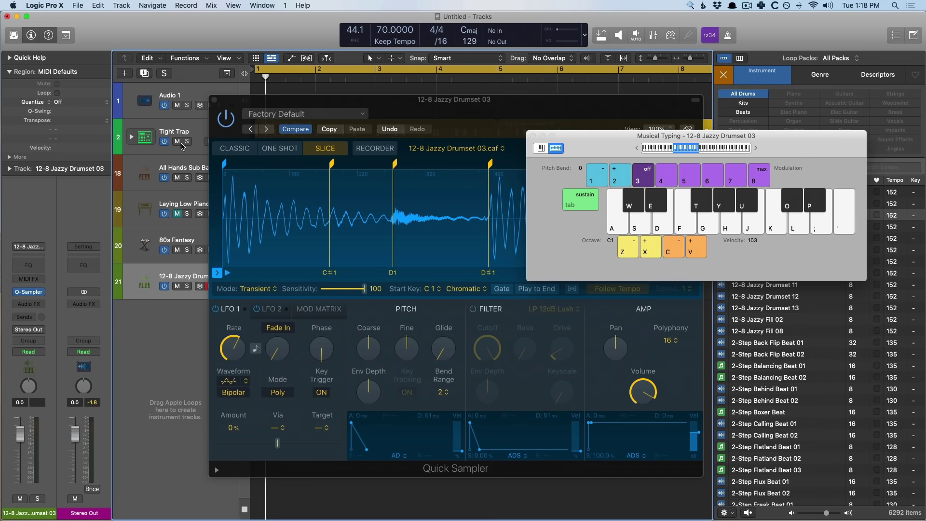
pyautogui.press('a')
pyautogui.press('a')
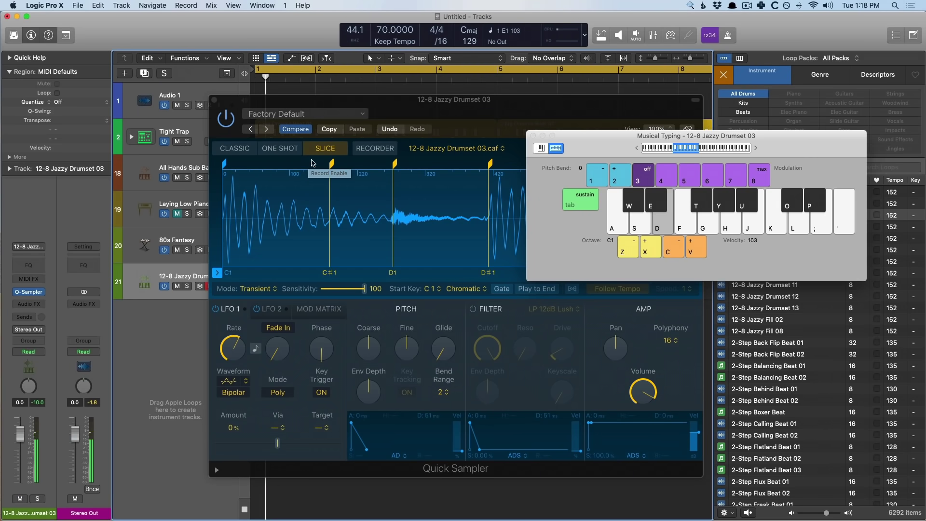
pyautogui.press('a')
pyautogui.press('w')
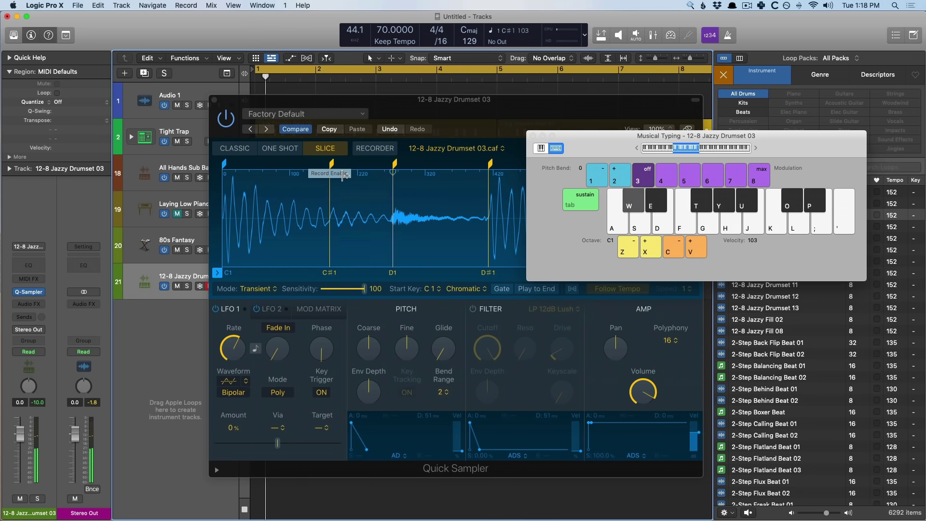
# Step: Delete the C#1 slice marker in Quick Sampler's Slice view
pyautogui.click(330, 169)
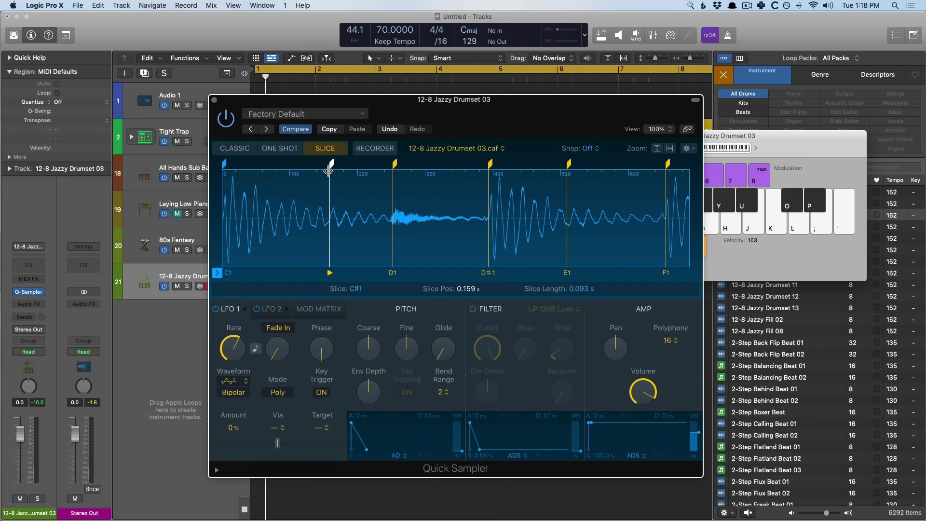
pyautogui.doubleClick(328, 171)
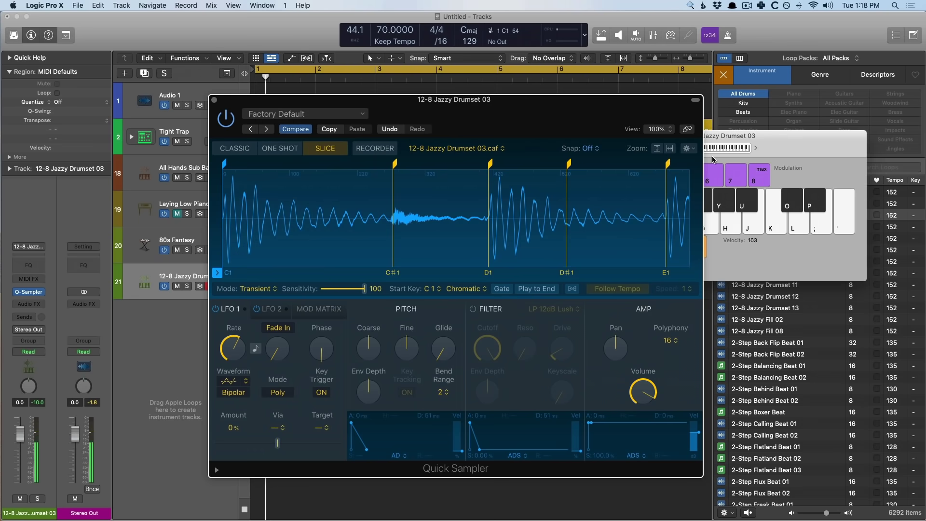
pyautogui.click(784, 144)
pyautogui.click(421, 236)
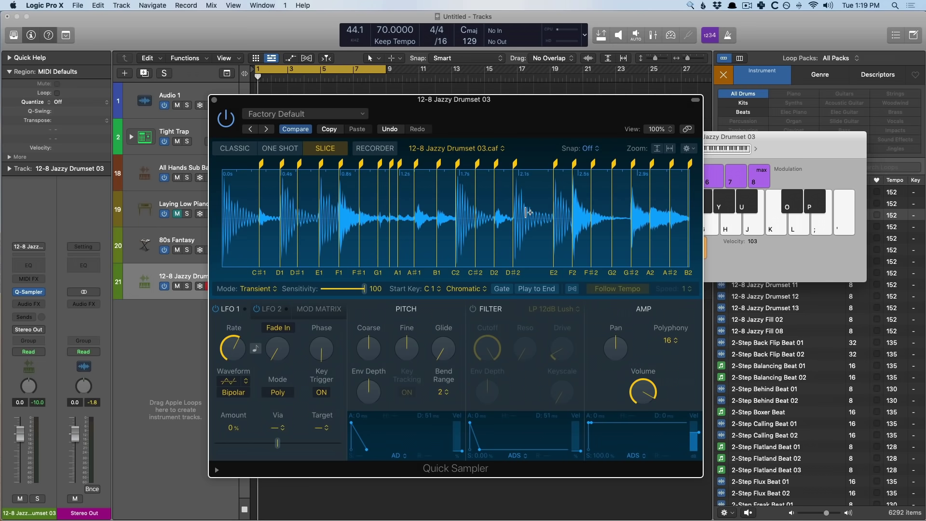
# Step: Make slice edits snap to zero crossings and audition the first slice
pyautogui.click(584, 148)
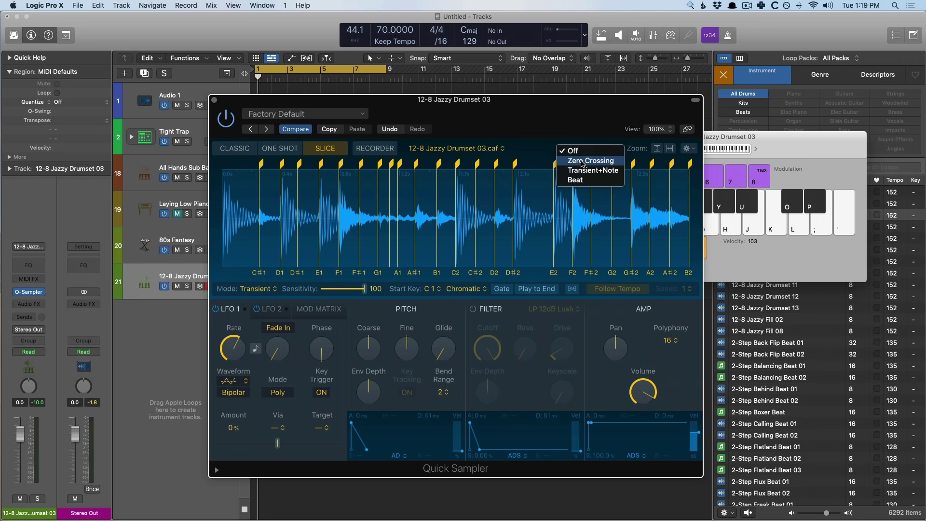
pyautogui.click(582, 162)
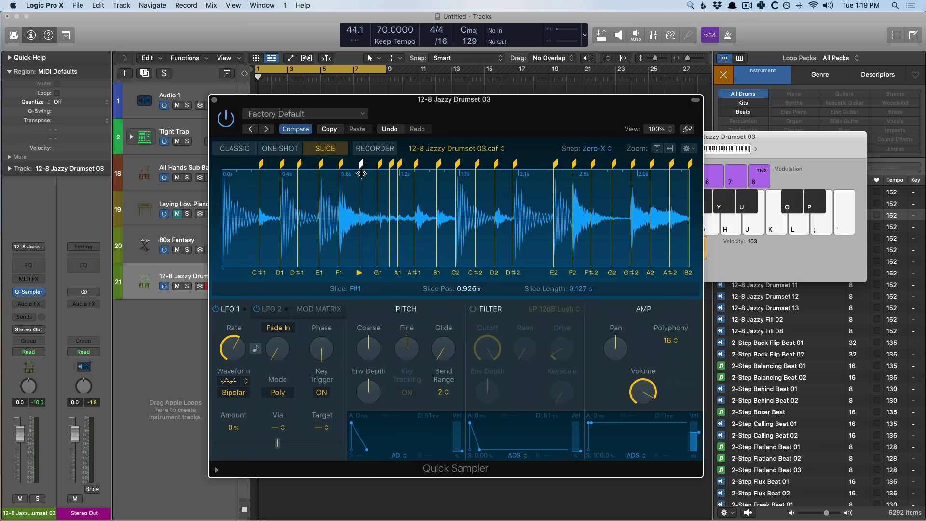
pyautogui.click(686, 148)
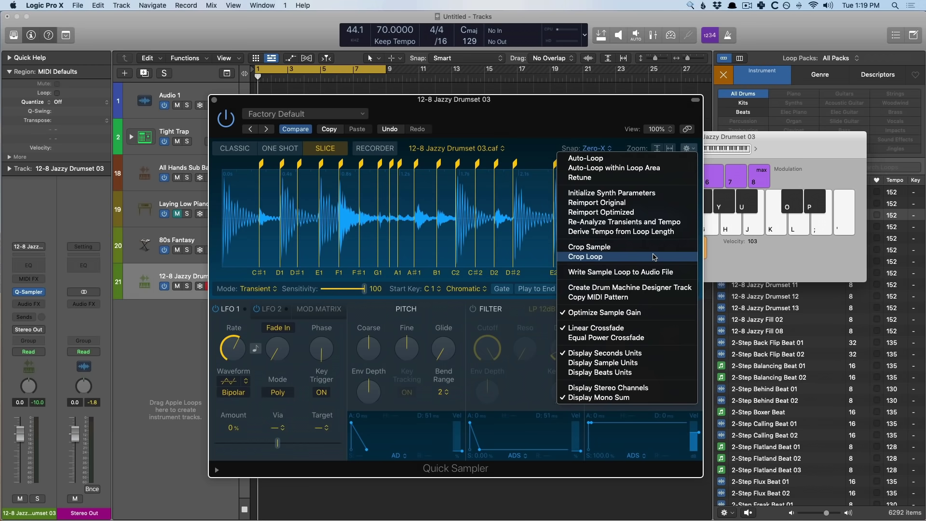
pyautogui.click(805, 153)
pyautogui.click(806, 152)
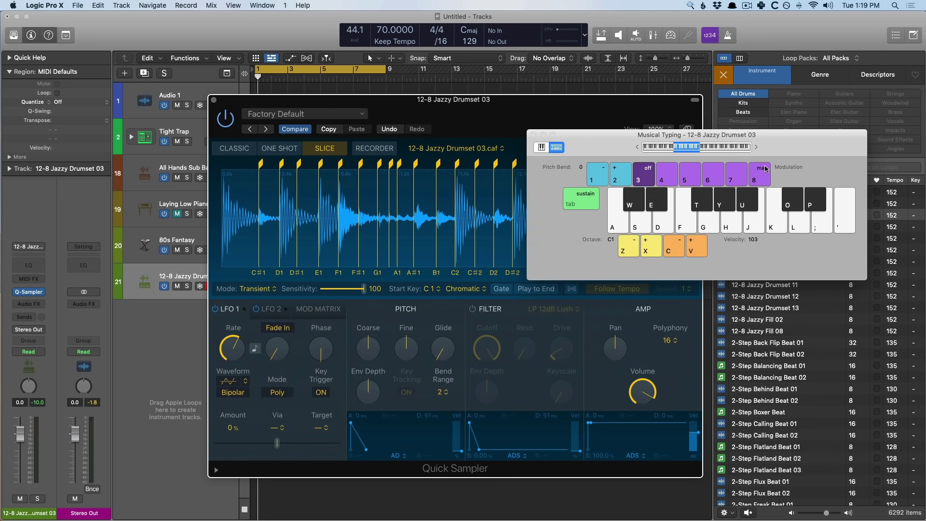
pyautogui.press('a')
# Step: Raise the sampler pitch to +3 coarse and +13 cent fine, and enable the filter with more resonance
pyautogui.click(371, 309)
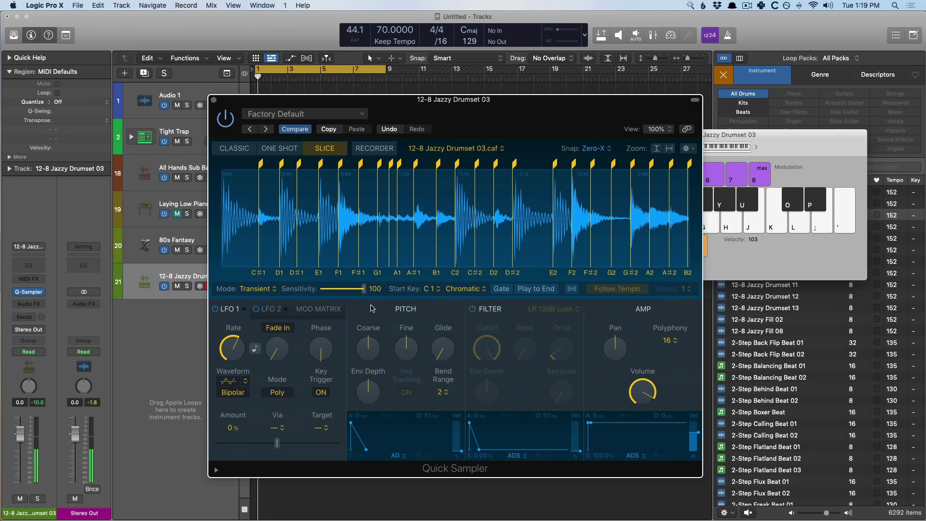
pyautogui.moveTo(368, 341); pyautogui.dragTo(368, 315)
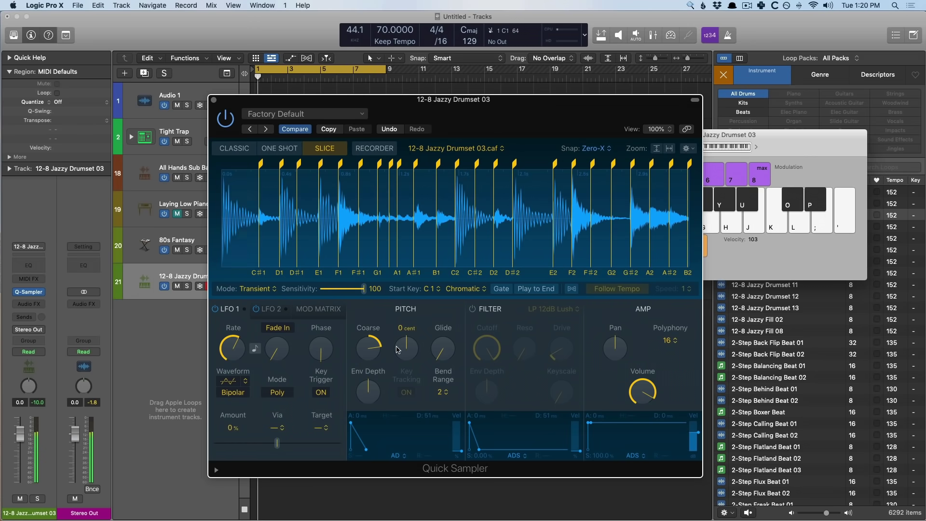
pyautogui.moveTo(397, 349)
pyautogui.mouseDown()
pyautogui.moveTo(418, 334)
pyautogui.moveTo(404, 364)
pyautogui.mouseUp()
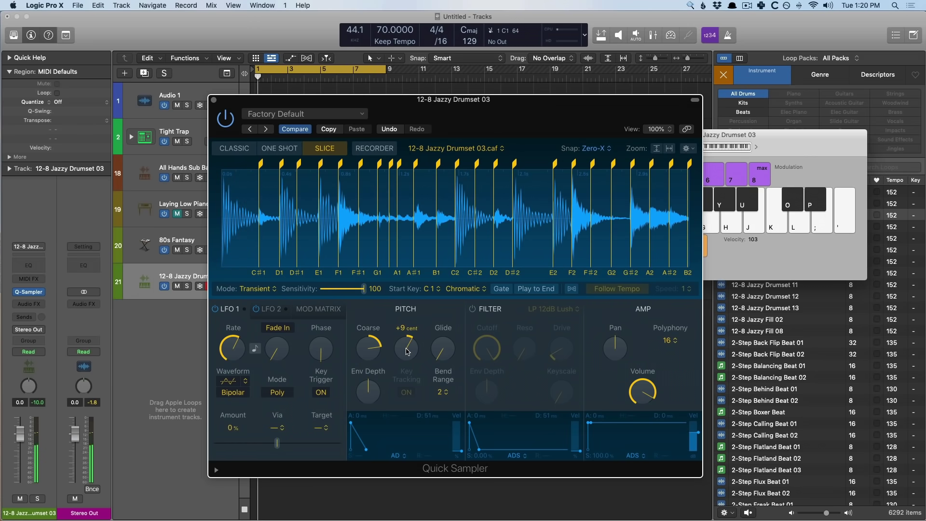
pyautogui.click(473, 308)
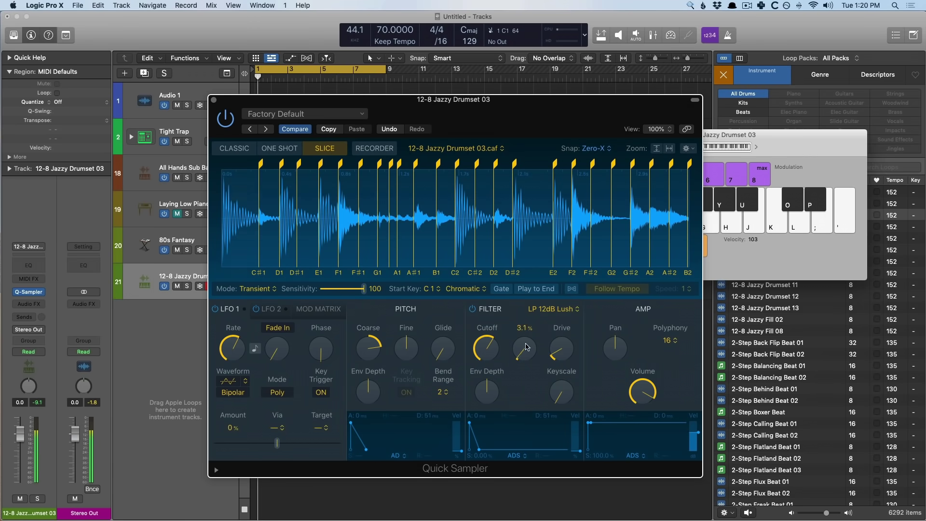
pyautogui.moveTo(526, 346); pyautogui.dragTo(561, 334)
pyautogui.moveTo(230, 108); pyautogui.dragTo(219, 126)
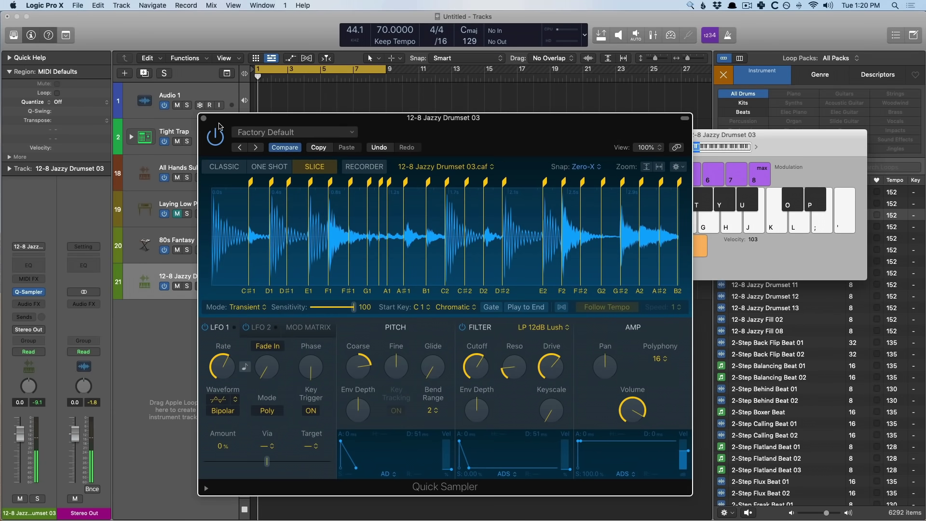
# Step: Turn the loop's slices into a new Drum Machine Designer track 22 from Quick Sampler's action menu
pyautogui.click(675, 167)
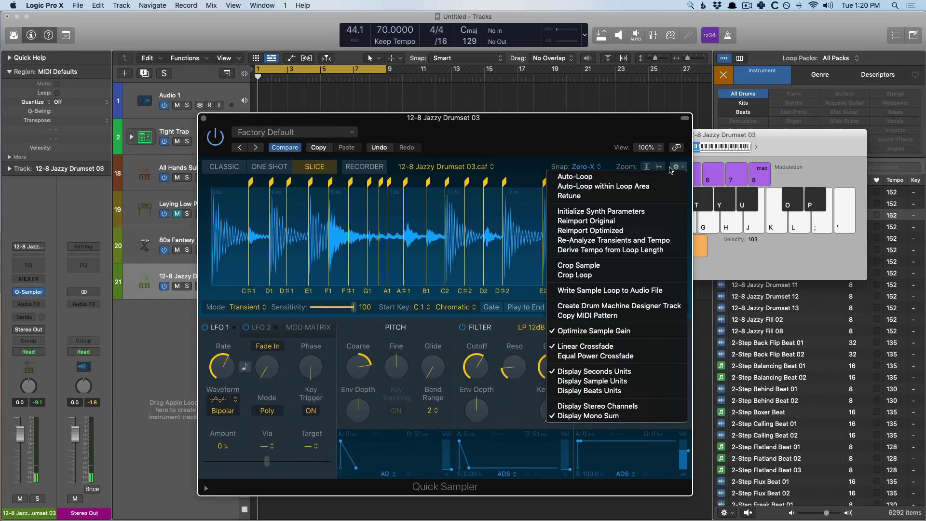
pyautogui.click(648, 307)
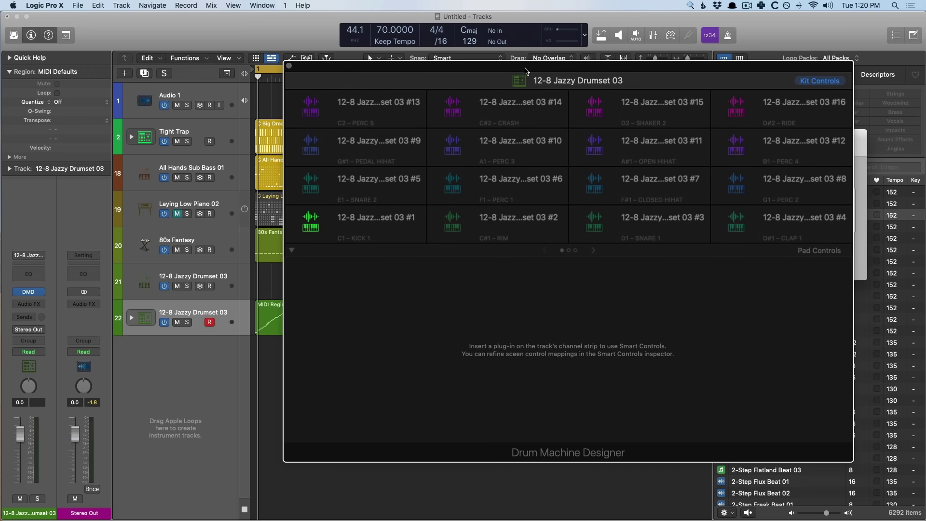
# Step: Rearrange the windows and select the new drum kit track 22
pyautogui.moveTo(463, 74); pyautogui.dragTo(513, 123)
pyautogui.click(223, 278)
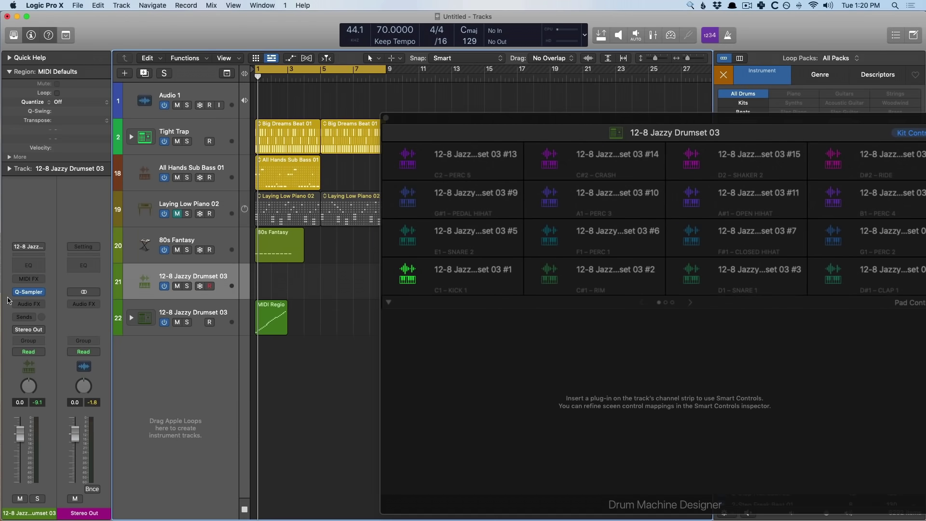
pyautogui.click(29, 292)
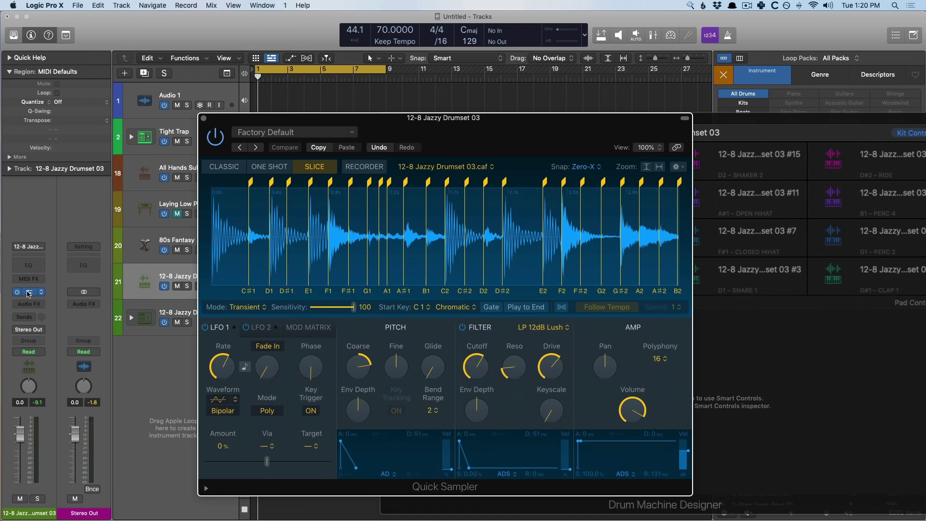
pyautogui.click(206, 119)
pyautogui.press('Down')
pyautogui.moveTo(501, 111); pyautogui.dragTo(401, 67)
# Step: Audition the Kick 1 pad with Musical Typing, then load and preview the Rim pad
pyautogui.click(303, 237)
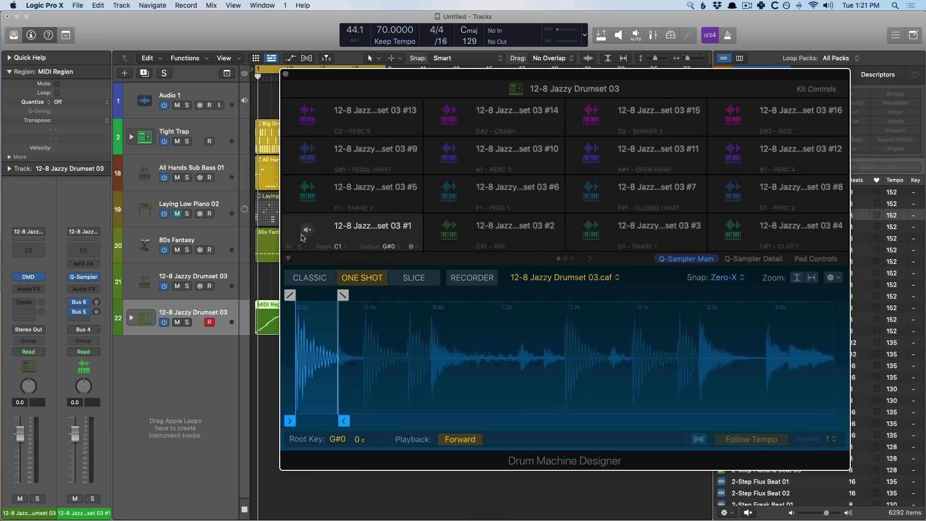
pyautogui.press('super+k')
pyautogui.press('a')
pyautogui.press('a')
pyautogui.press('a')
pyautogui.moveTo(609, 136); pyautogui.dragTo(188, 30)
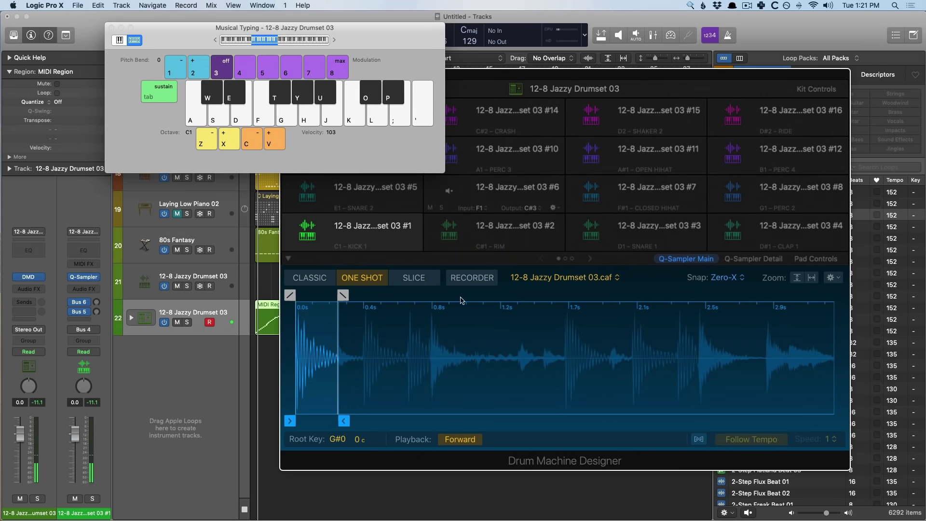
pyautogui.click(463, 227)
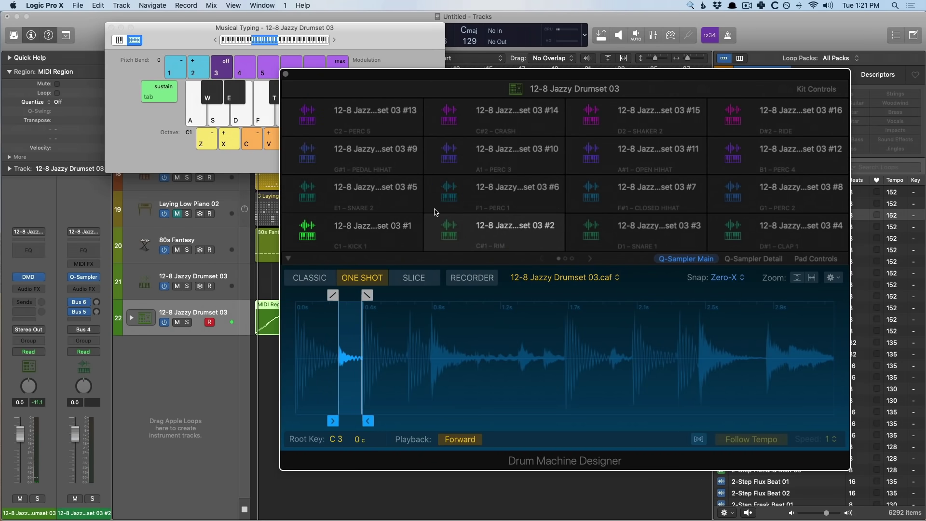
pyautogui.click(448, 230)
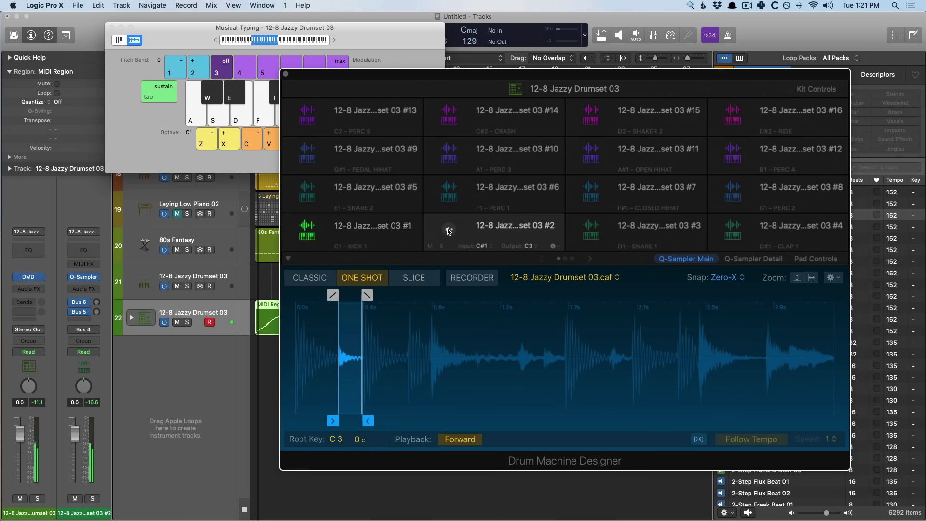
# Step: Select and preview the Snare 1 pad, glancing at its Detail settings
pyautogui.click(602, 229)
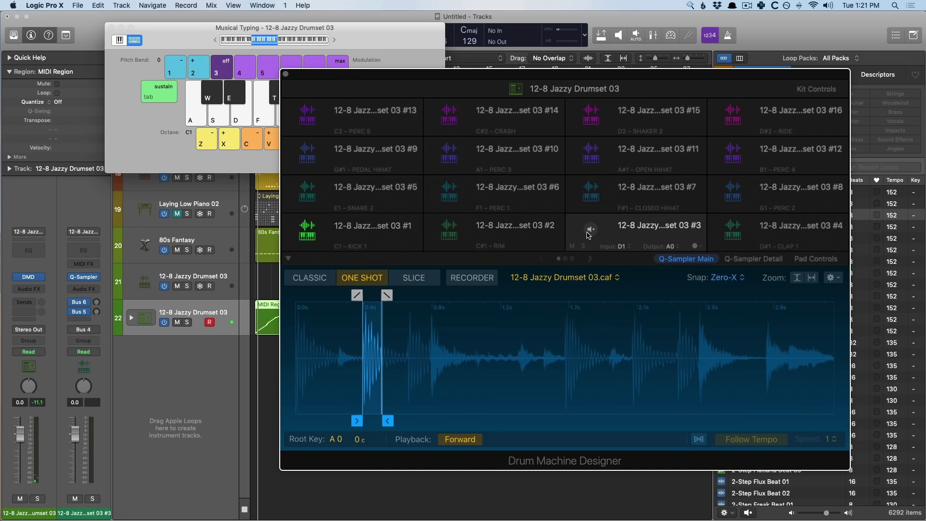
pyautogui.click(589, 230)
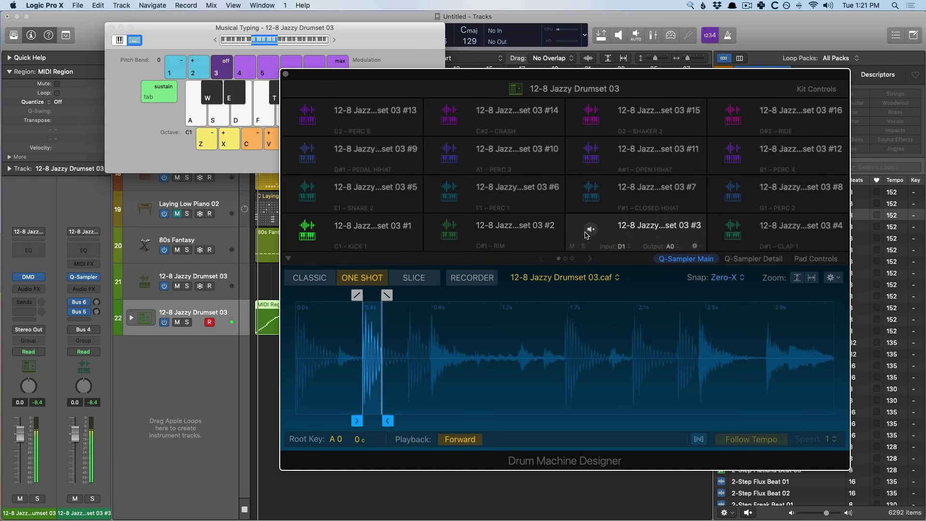
pyautogui.click(741, 260)
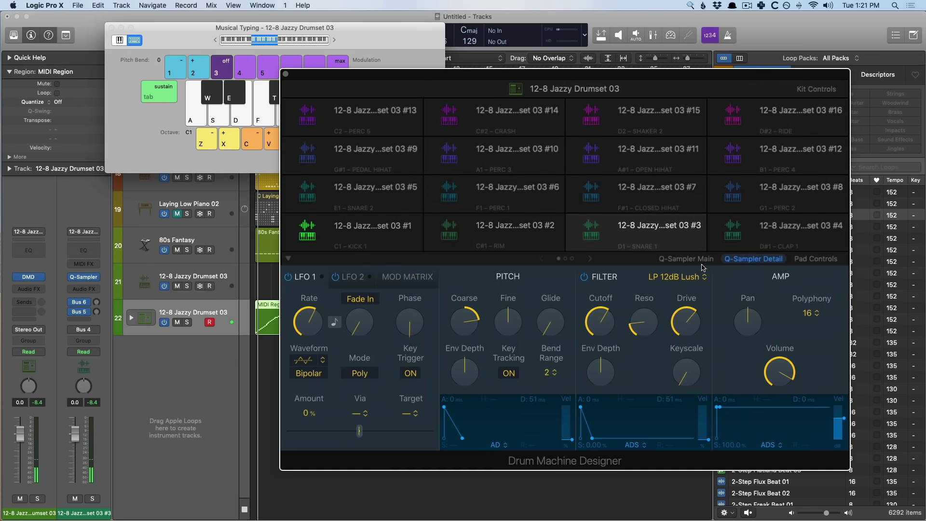
pyautogui.click(698, 260)
# Step: Give the Snare 1 sample a 0.033 s fade-out and move its end point to 0.654 s
pyautogui.scroll(5, 372, 349)
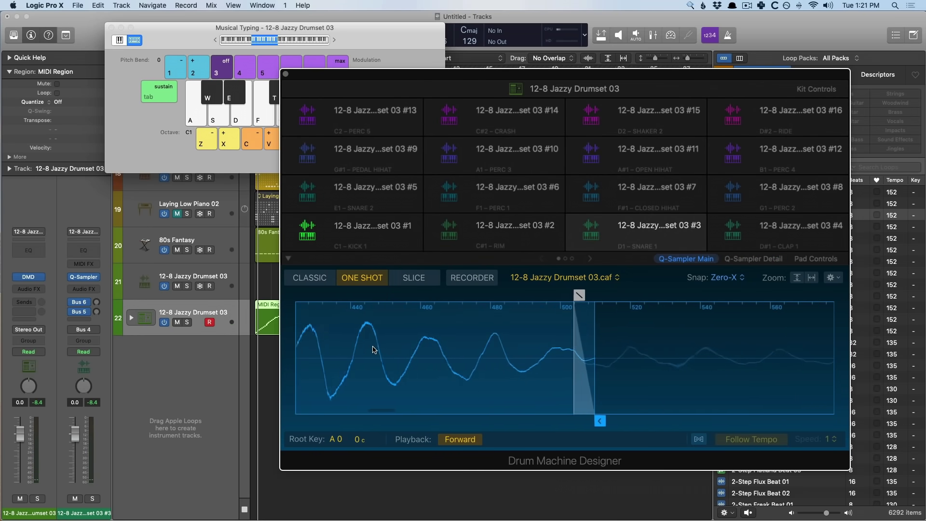
pyautogui.scroll(-2, 373, 349)
pyautogui.moveTo(535, 295); pyautogui.dragTo(462, 293)
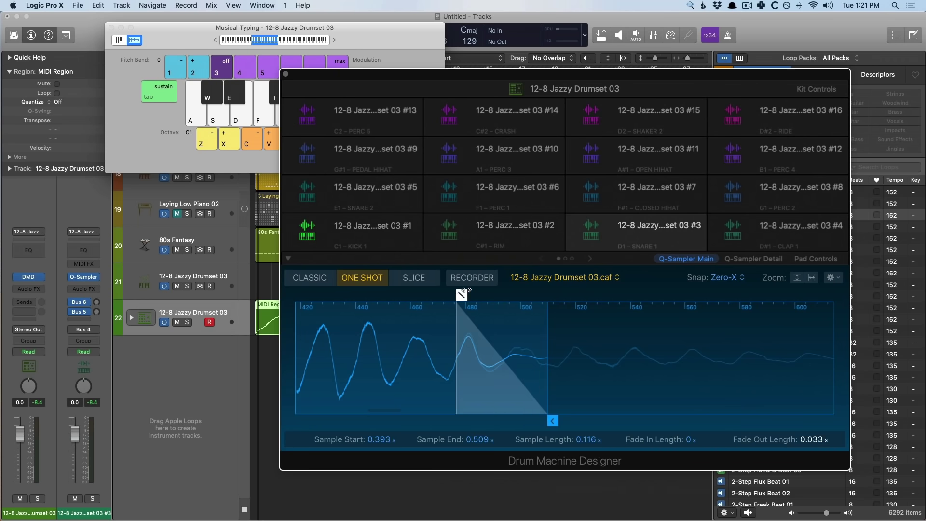
pyautogui.moveTo(552, 420)
pyautogui.mouseDown()
pyautogui.moveTo(489, 414)
pyautogui.moveTo(555, 420)
pyautogui.moveTo(507, 419)
pyautogui.mouseUp()
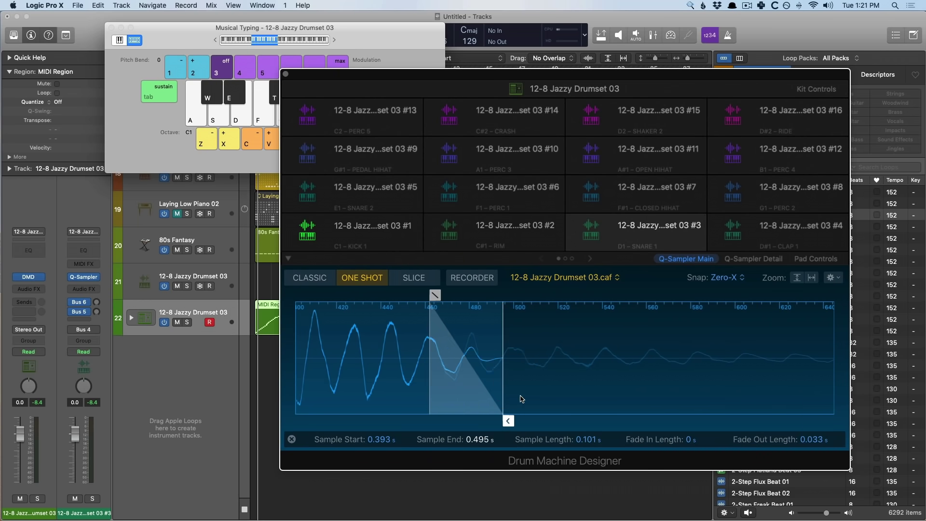
pyautogui.scroll(-2, 476, 365)
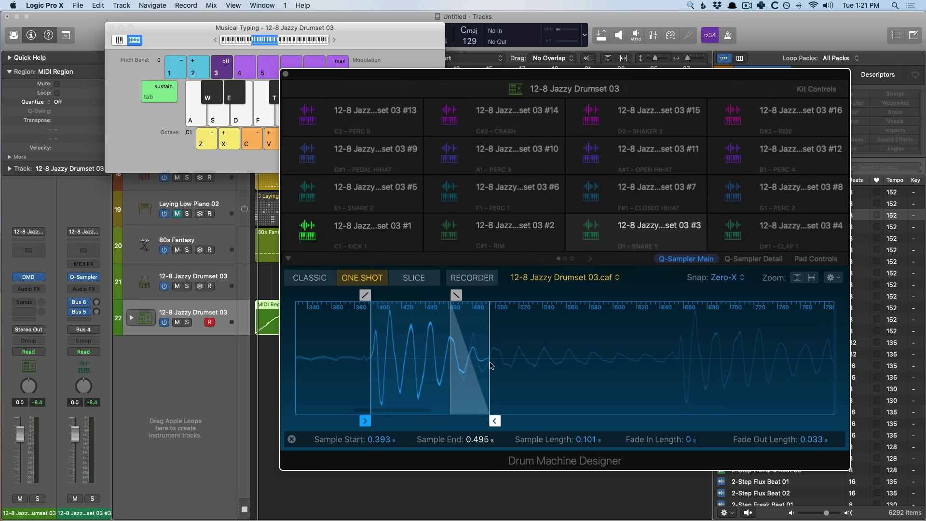
pyautogui.moveTo(496, 421)
pyautogui.mouseDown()
pyautogui.moveTo(656, 367)
pyautogui.moveTo(679, 396)
pyautogui.mouseUp()
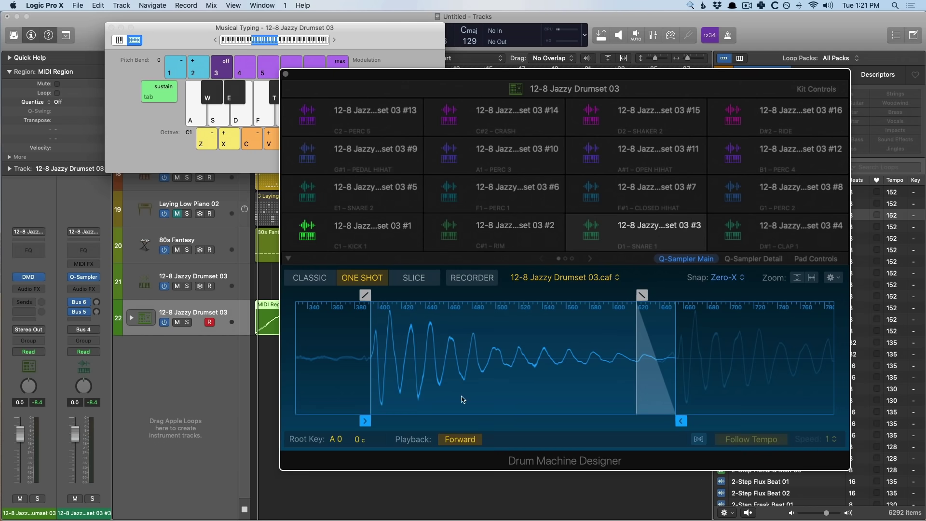
# Step: Set the Kick 1 pad's sample playback to Reverse and audition it
pyautogui.press('a')
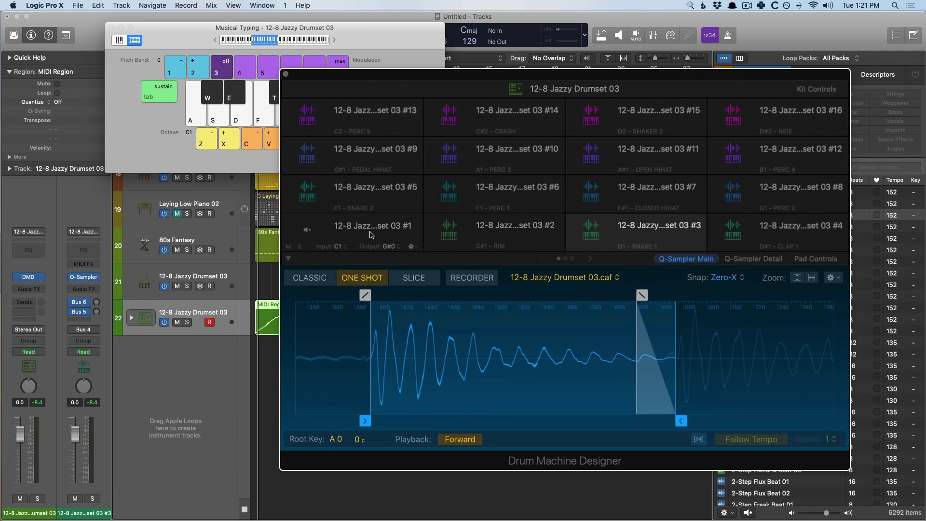
pyautogui.moveTo(433, 302); pyautogui.dragTo(436, 404)
pyautogui.click(458, 439)
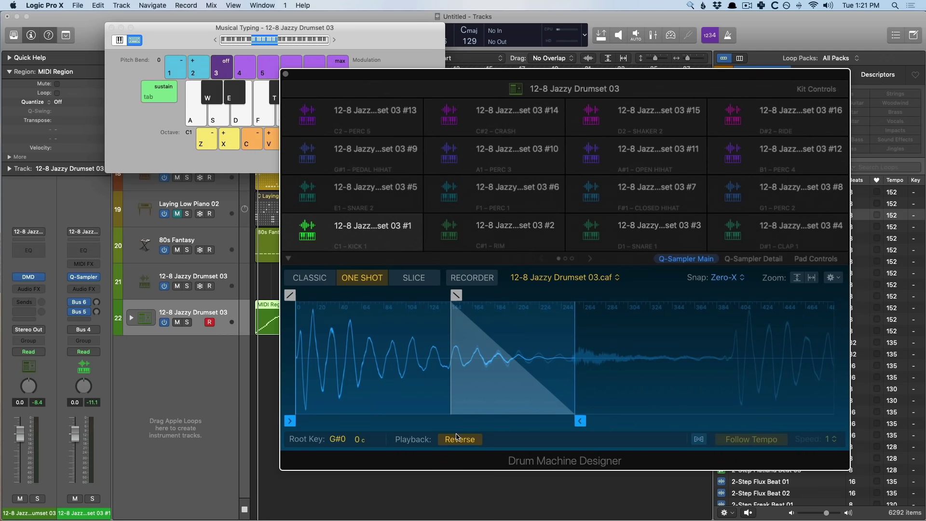
pyautogui.press('a')
pyautogui.press('a')
pyautogui.press('a')
pyautogui.press('a')
pyautogui.press('a')
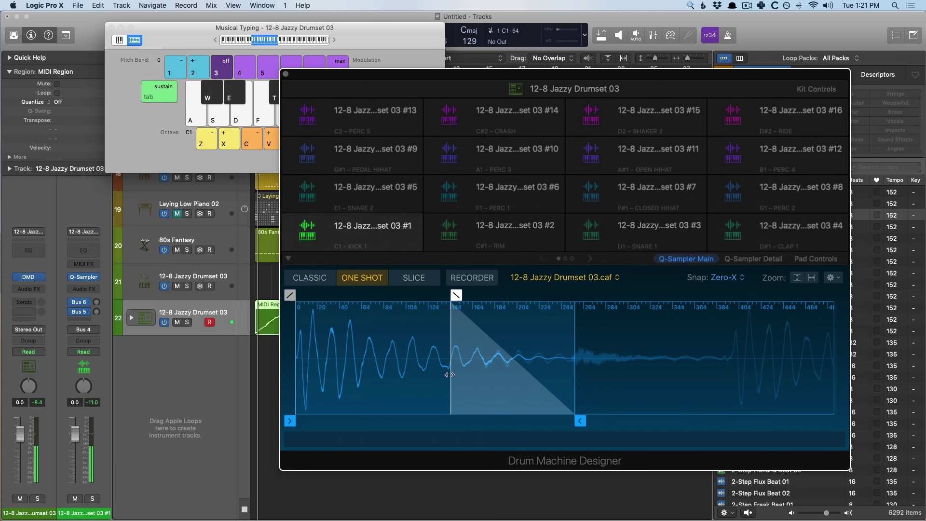
pyautogui.scroll(2, 459, 317)
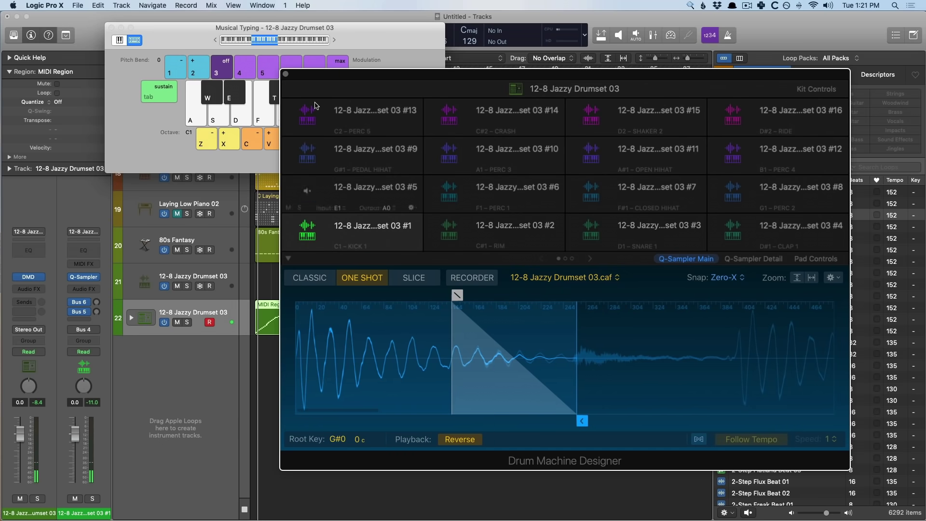
# Step: Create a new software instrument track, Inst 44, with Quick Sampler
pyautogui.press('super+w')
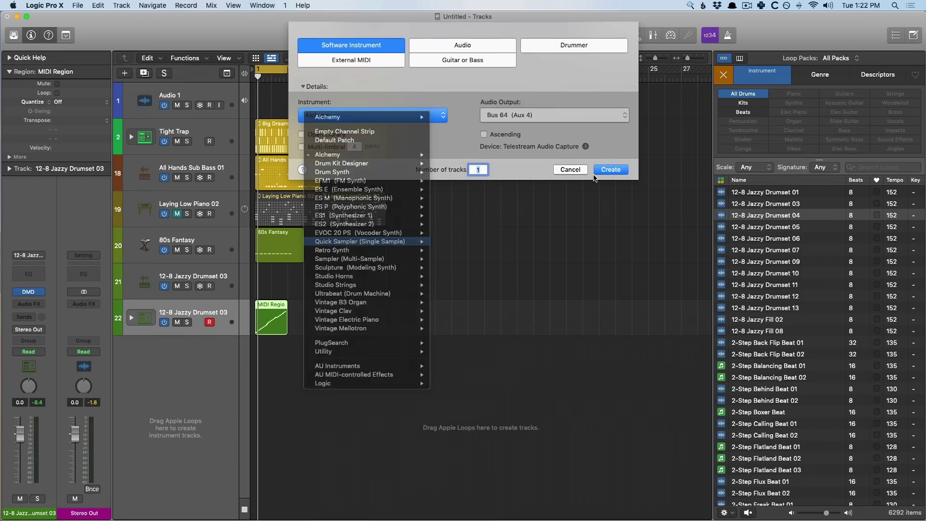
pyautogui.press('Return')
pyautogui.press('Return')
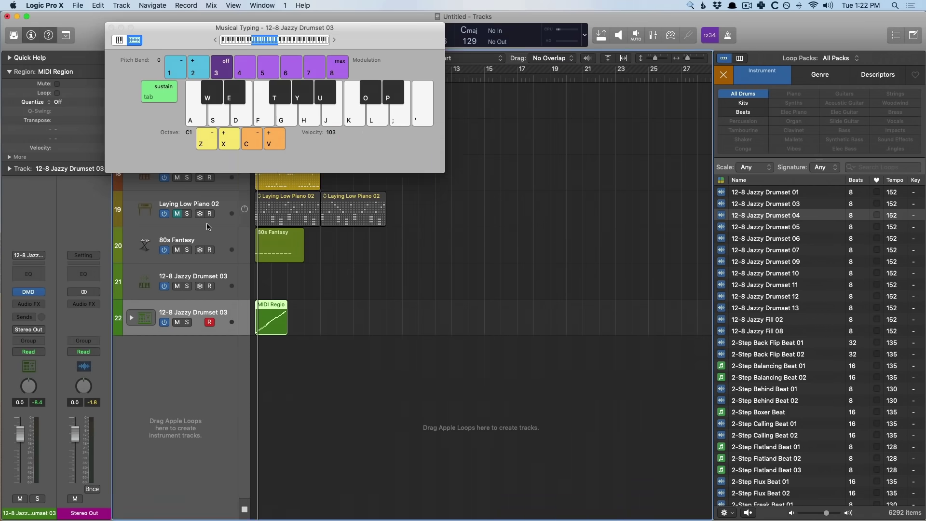
pyautogui.moveTo(577, 160); pyautogui.dragTo(541, 90)
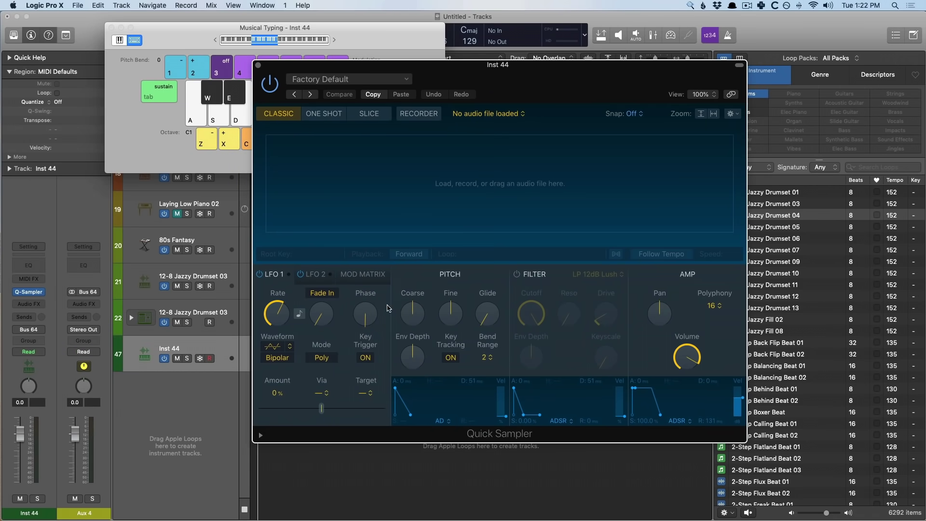
# Step: Record a new sample, My Sample.aif, in Recorder mode from Input 1 (Analog 1)
pyautogui.click(418, 114)
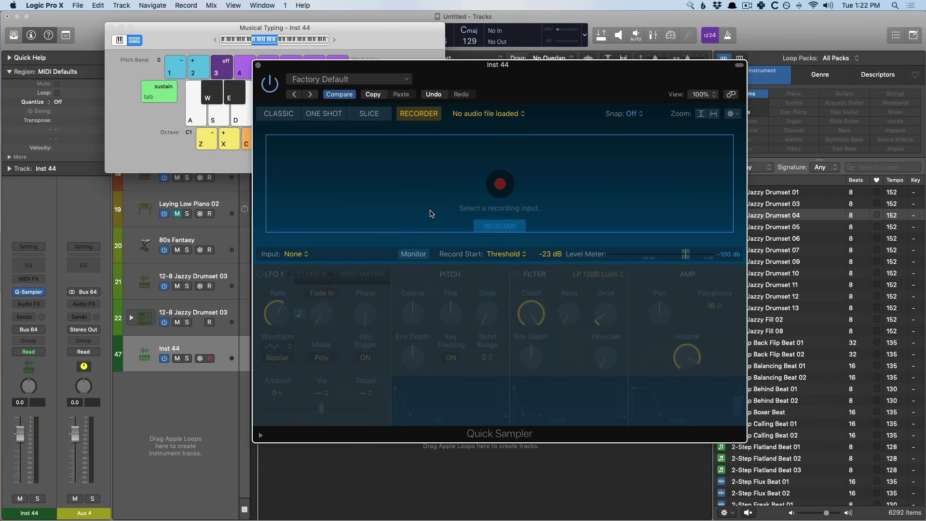
pyautogui.click(289, 254)
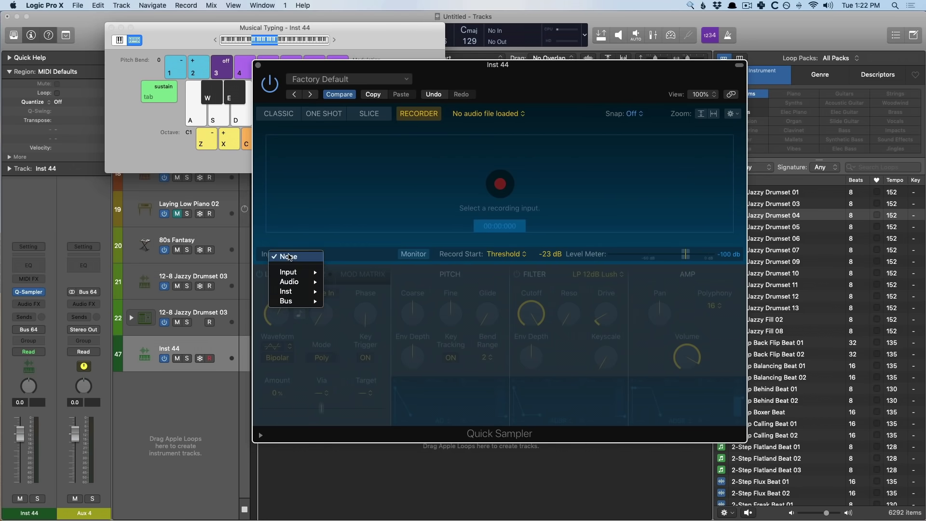
pyautogui.moveTo(283, 271)
pyautogui.click(381, 271)
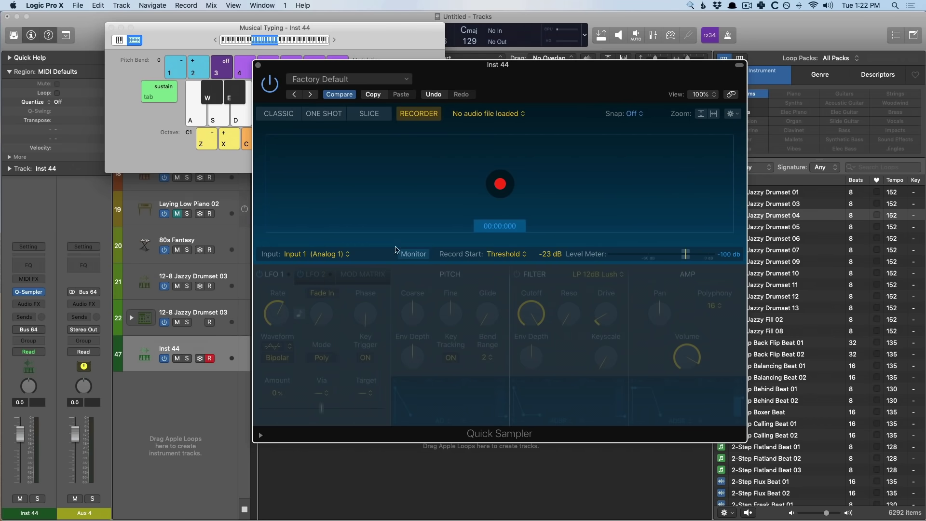
pyautogui.click(498, 187)
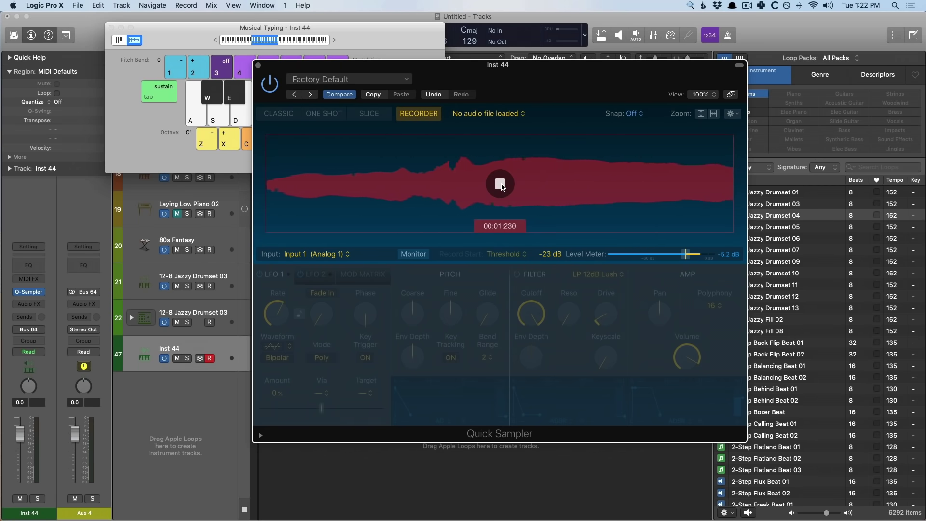
pyautogui.click(500, 184)
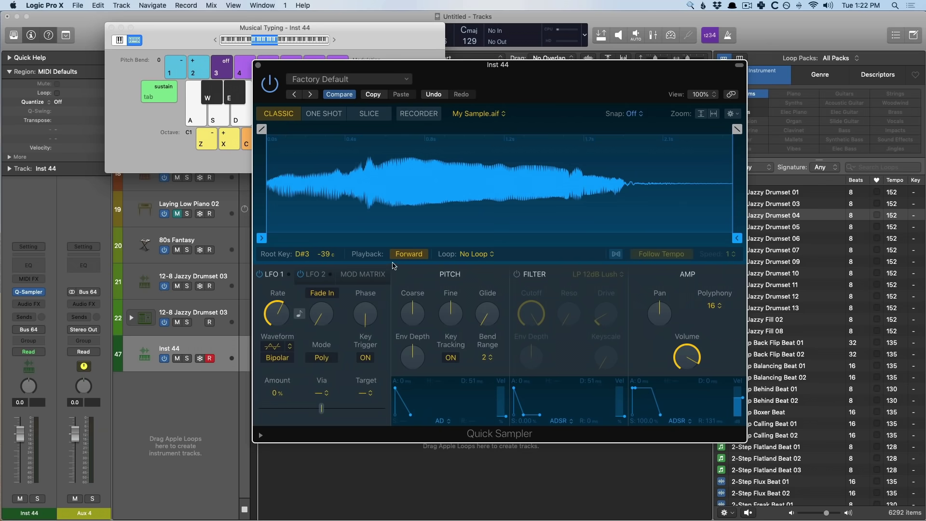
# Step: Play the recorded sample at C1 and several higher notes, then close the Inst 44 sampler window
pyautogui.click(247, 152)
pyautogui.click(194, 111)
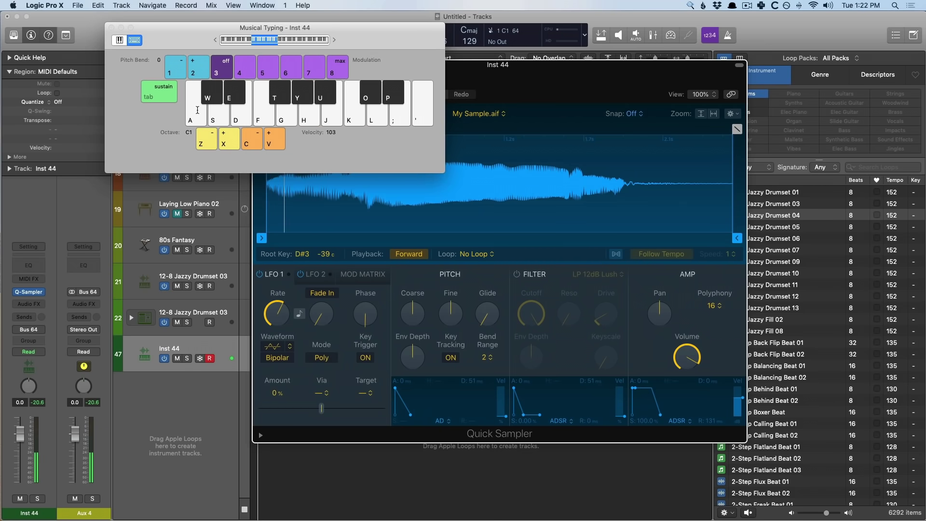
pyautogui.click(194, 111)
pyautogui.click(538, 96)
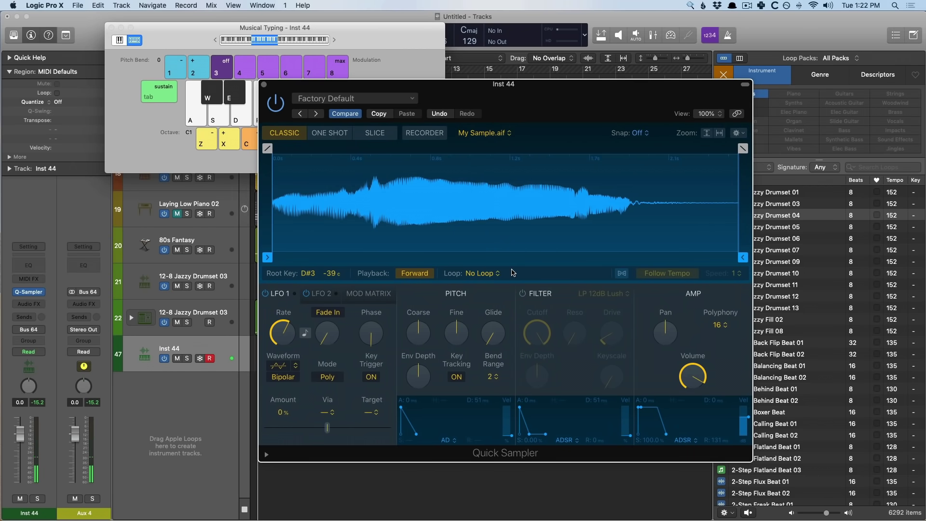
pyautogui.click(214, 113)
pyautogui.click(264, 113)
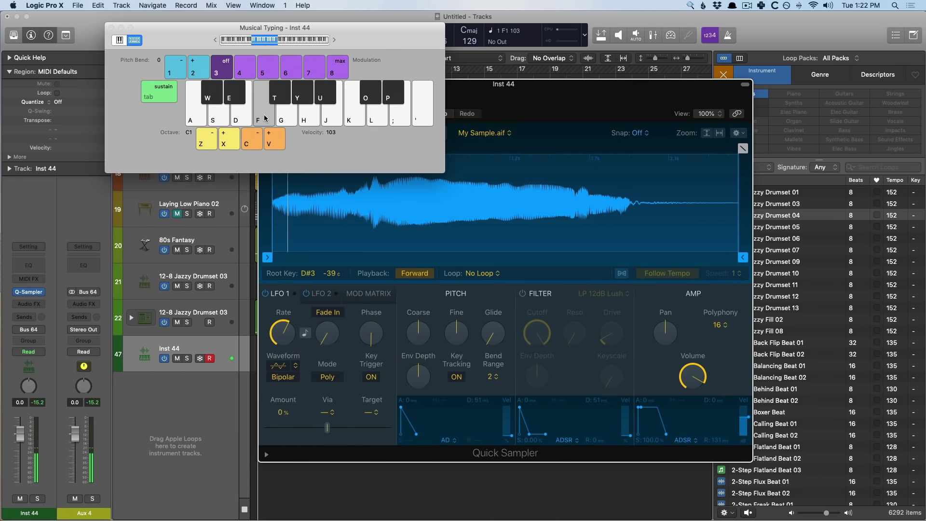
pyautogui.click(338, 121)
pyautogui.click(378, 116)
pyautogui.click(423, 116)
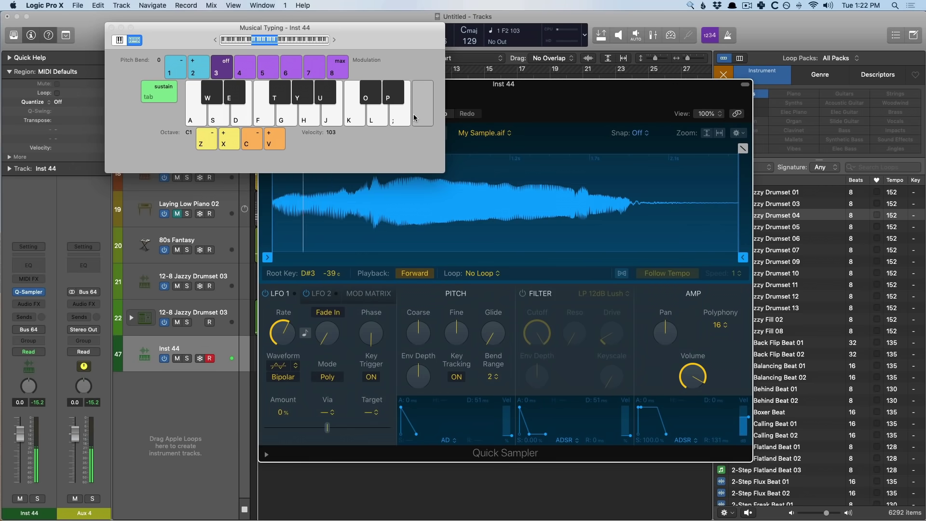
pyautogui.click(530, 116)
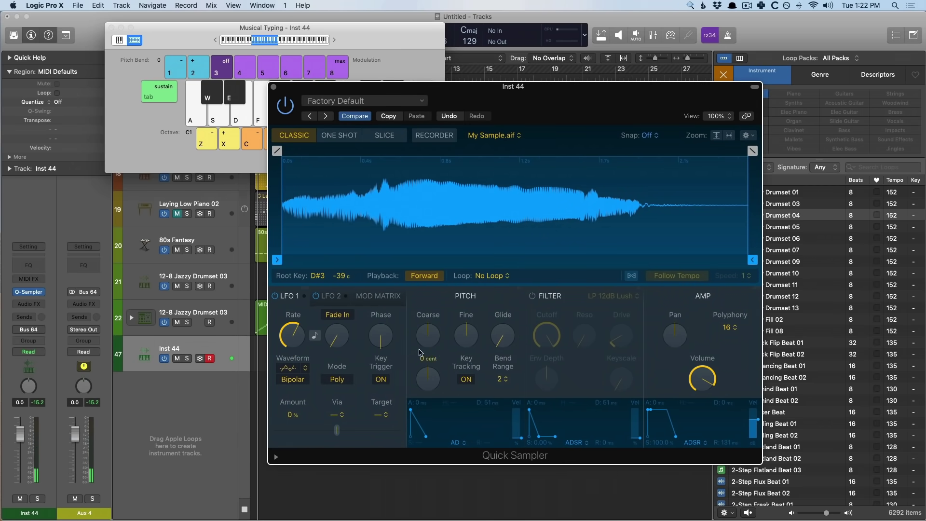
pyautogui.moveTo(387, 316)
pyautogui.click(273, 86)
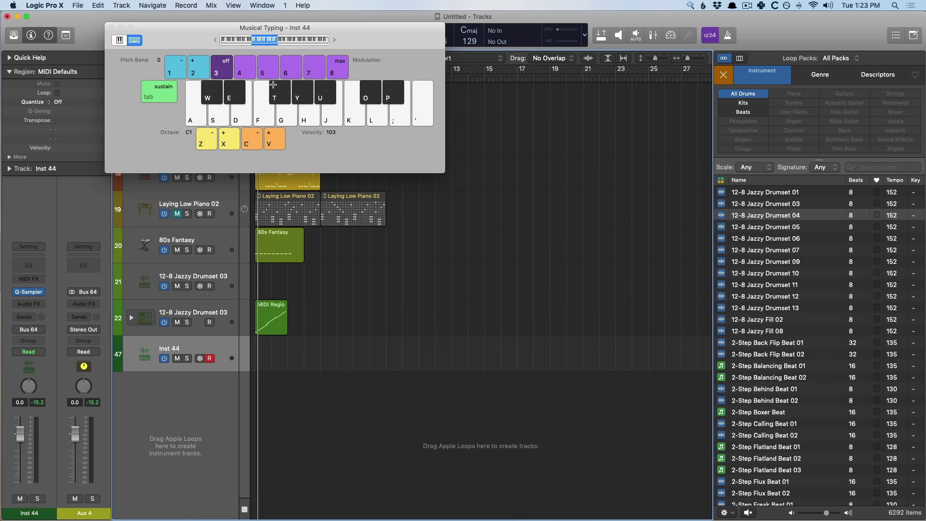
# Step: Close Musical Typing and create a Software Instrument track, Inst 45, using Sampler (Multi-Sample)
pyautogui.click(111, 28)
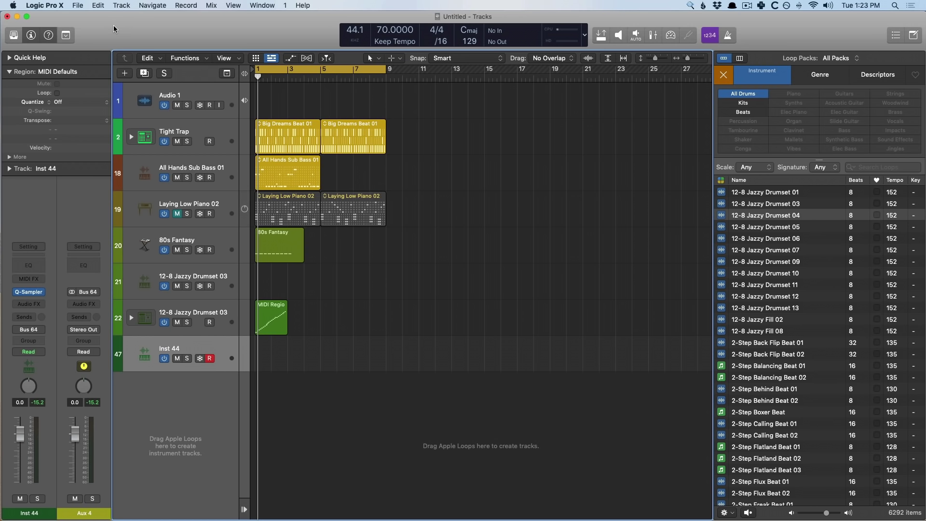
pyautogui.press('alt+super+n')
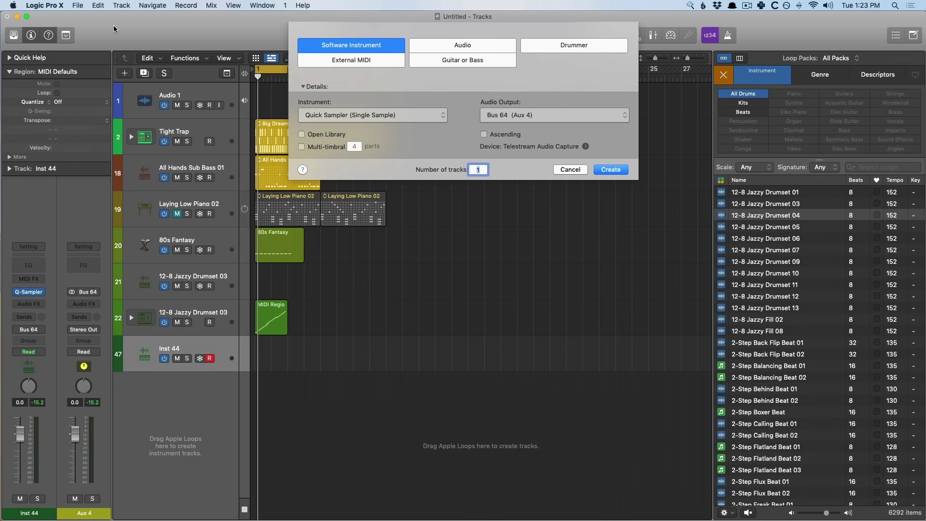
pyautogui.click(309, 117)
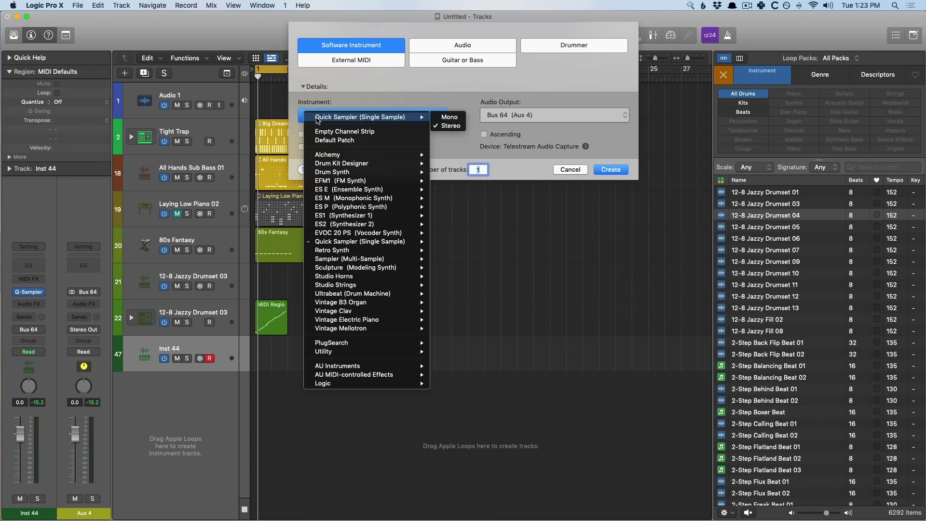
pyautogui.click(351, 259)
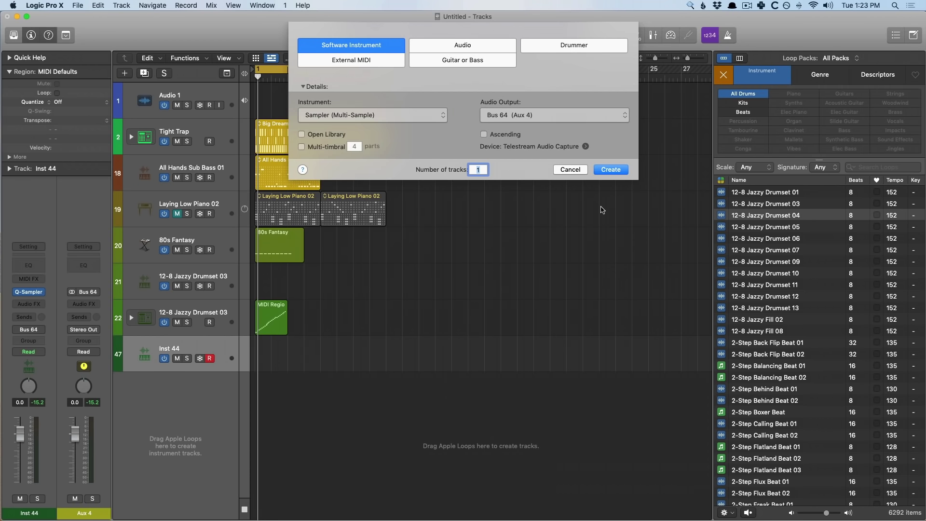
pyautogui.click(617, 169)
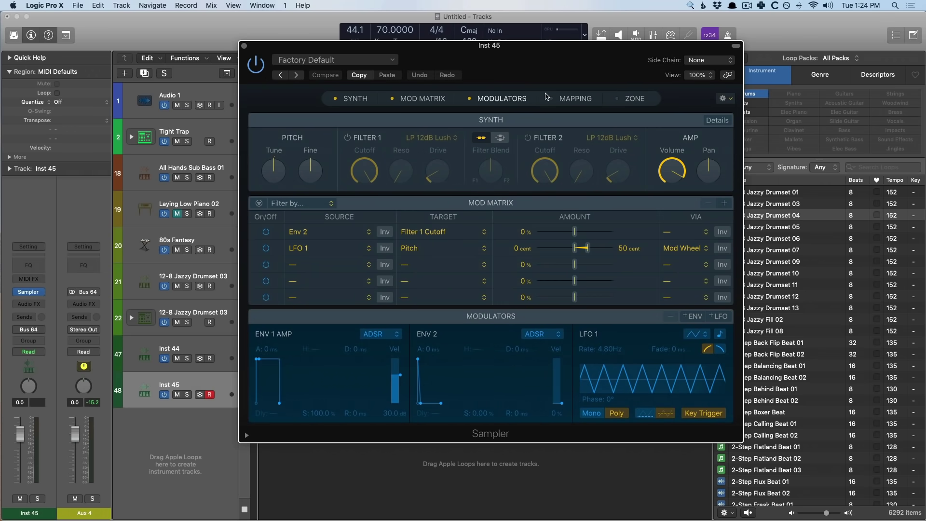
# Step: Show the Sampler's Mapping and Zone sections and move the window aside to reveal the loops
pyautogui.click(576, 98)
pyautogui.click(474, 97)
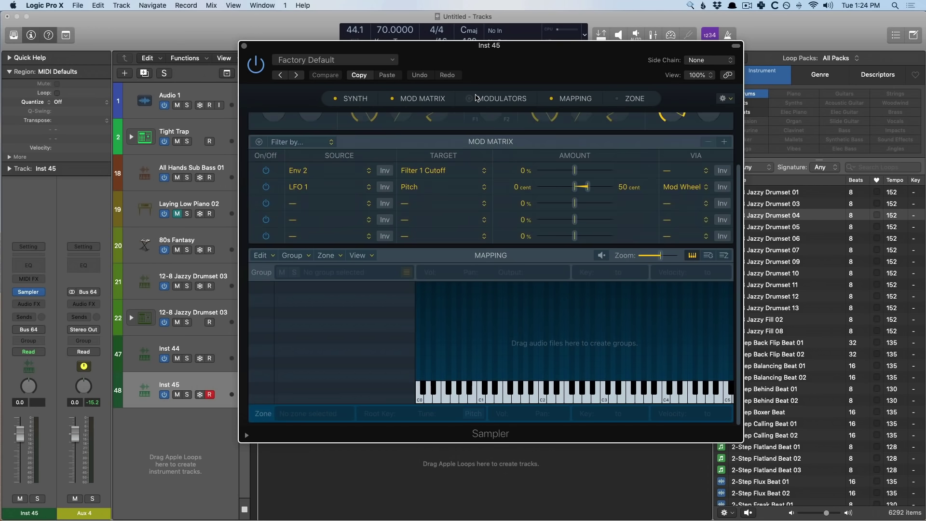
pyautogui.click(475, 98)
pyautogui.click(622, 98)
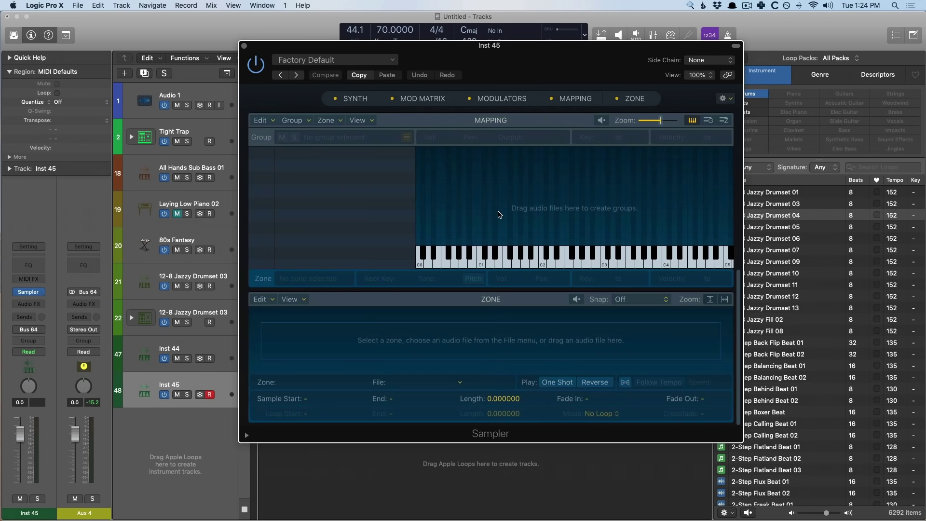
pyautogui.scroll(5, 499, 212)
pyautogui.scroll(-5, 498, 212)
pyautogui.moveTo(633, 60); pyautogui.dragTo(536, 74)
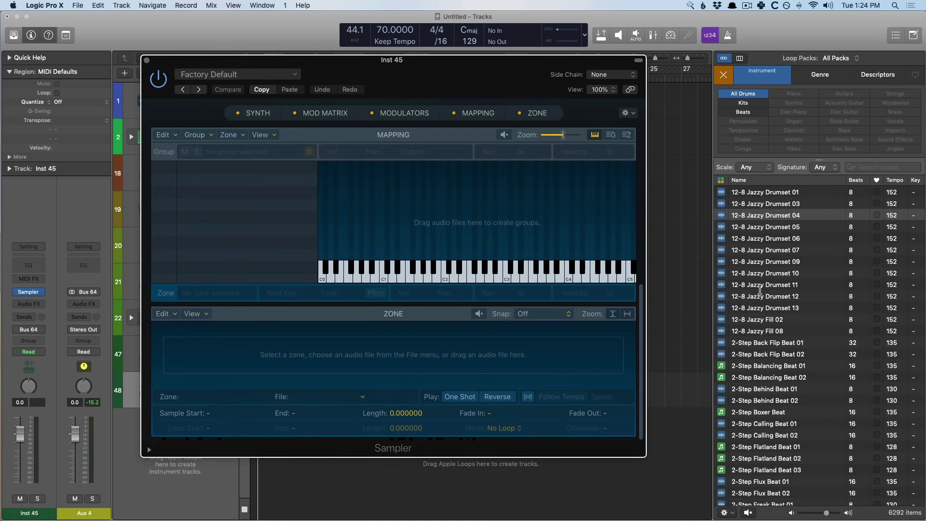
# Step: Load 12-8 Jazzy Drumset 11 as a zone spanning C1 to C#5 and audition it
pyautogui.moveTo(758, 289); pyautogui.dragTo(311, 176)
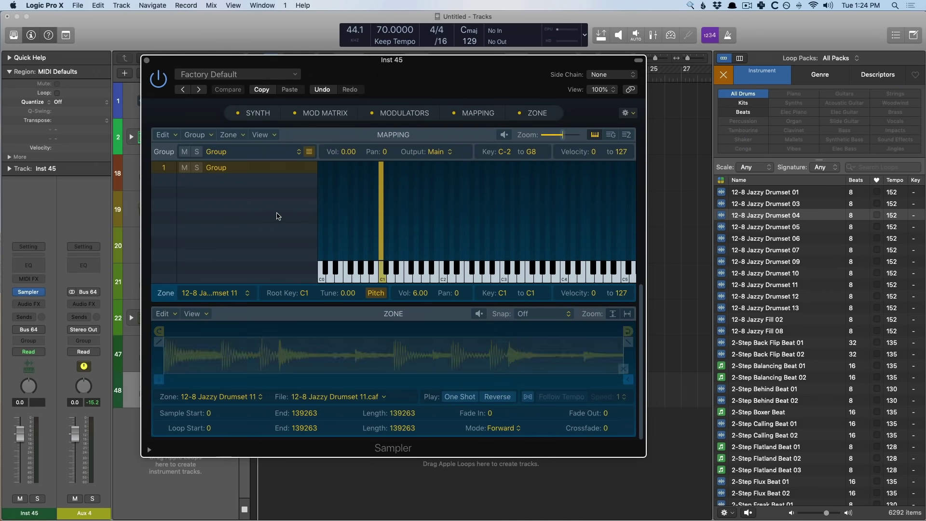
pyautogui.moveTo(384, 249); pyautogui.dragTo(630, 247)
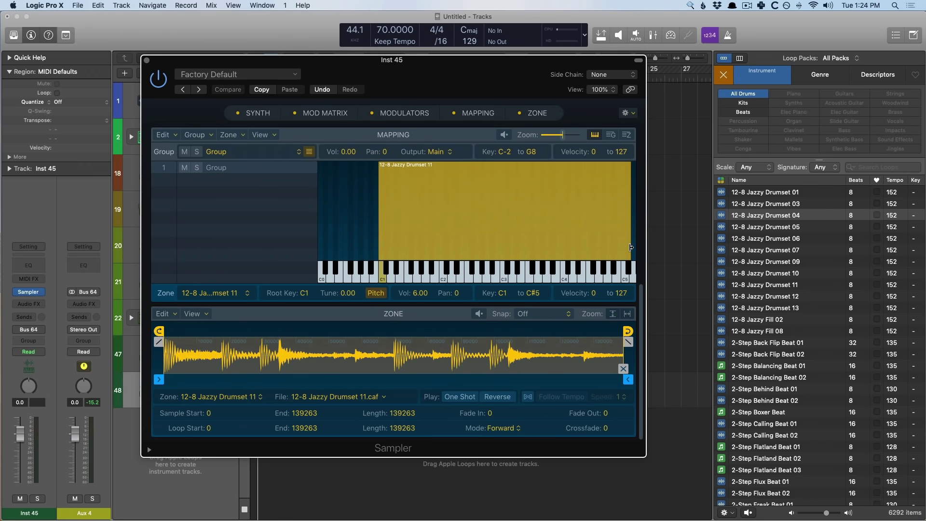
pyautogui.press('super+k')
pyautogui.press('a')
pyautogui.press('a')
pyautogui.press('d')
pyautogui.press('d')
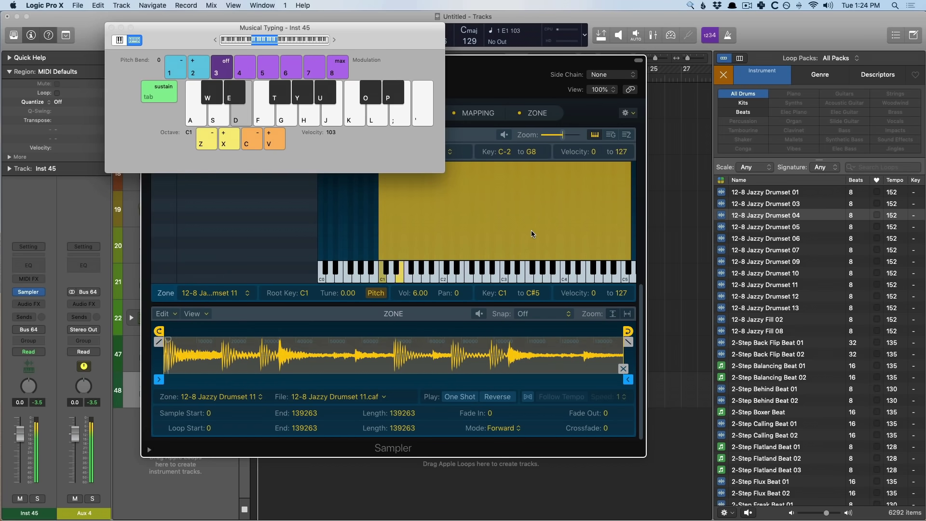
pyautogui.press('f')
pyautogui.click(109, 27)
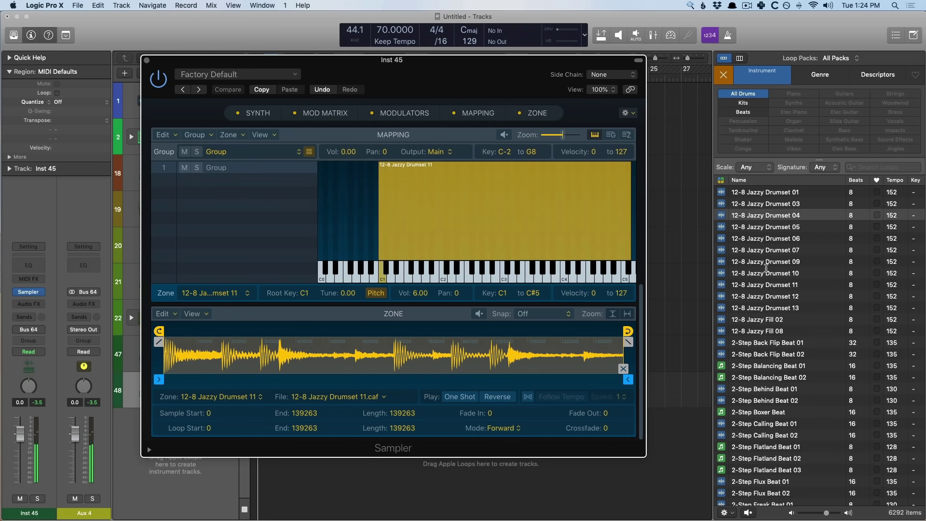
# Step: Add 12-8 Jazzy Drumset 09 as a second group and widen its zone to C1–C5
pyautogui.moveTo(782, 264); pyautogui.dragTo(199, 196)
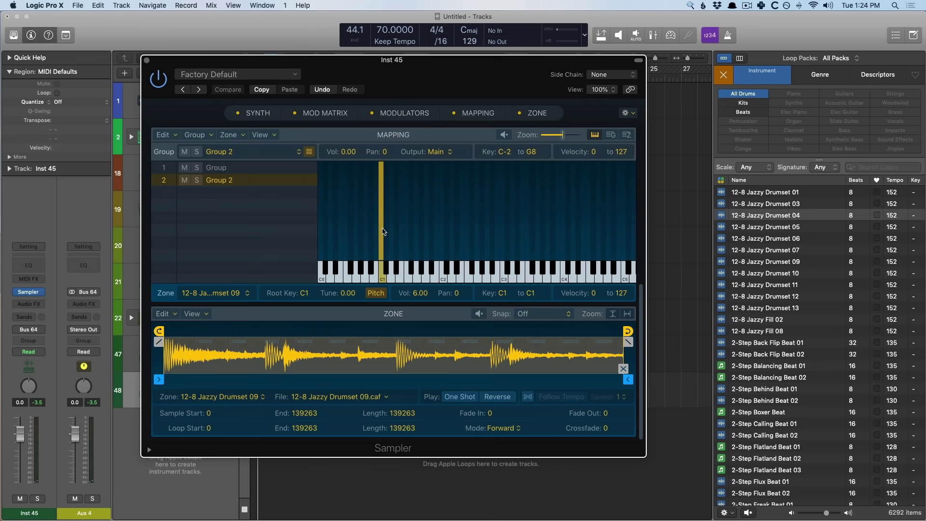
pyautogui.moveTo(382, 230); pyautogui.dragTo(626, 229)
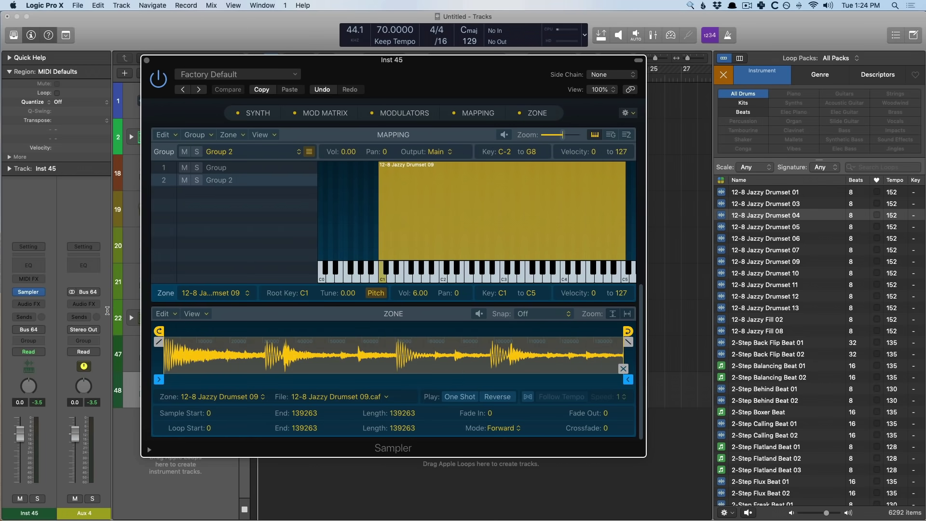
pyautogui.press('super+w')
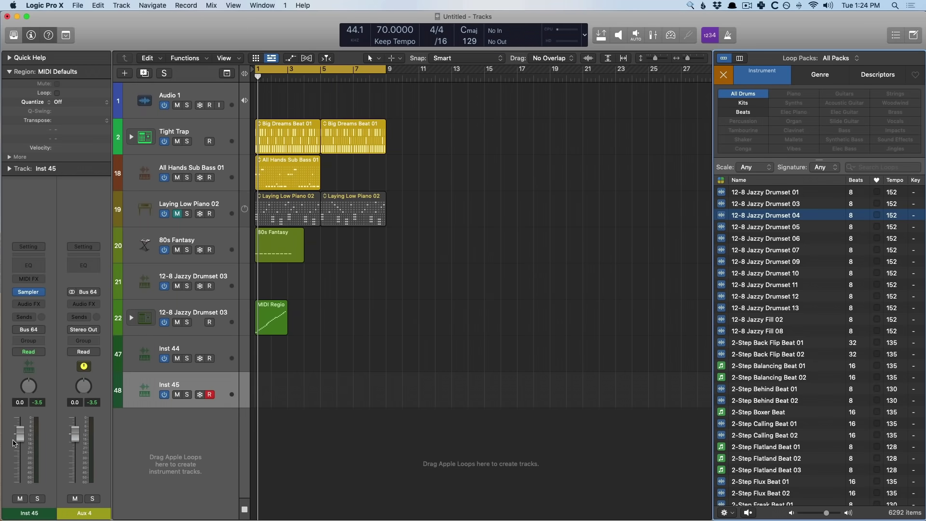
# Step: Lower Inst 45's volume to about -15.8 dB and audition the loop at C1
pyautogui.moveTo(14, 443); pyautogui.dragTo(14, 474)
pyautogui.press('v')
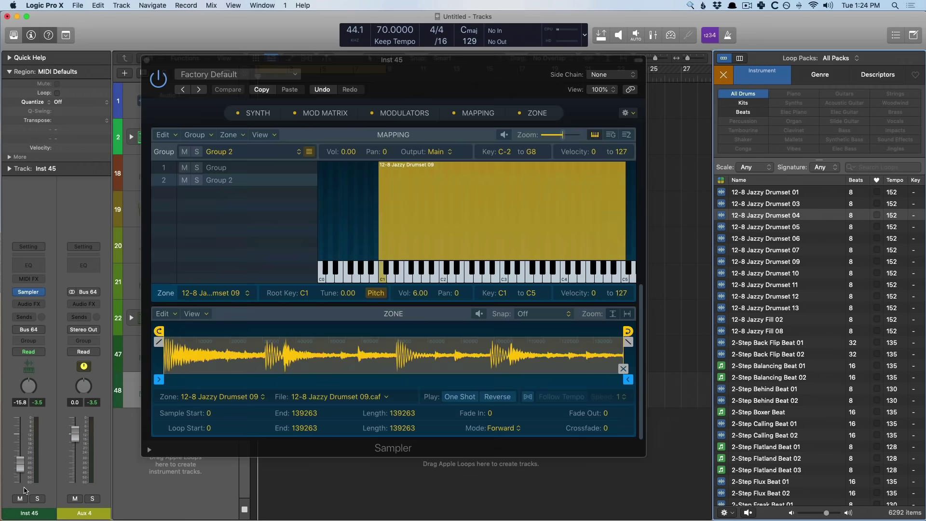
pyautogui.press('super+k')
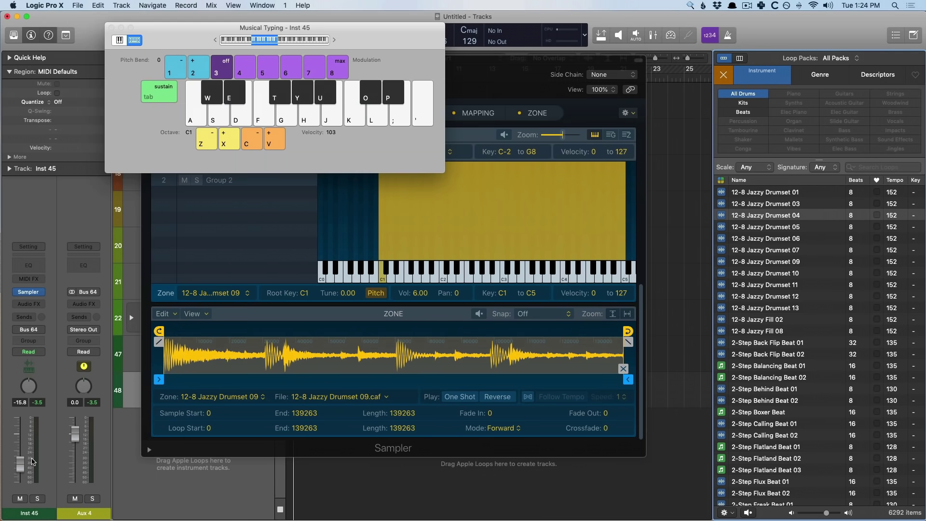
pyautogui.press('a')
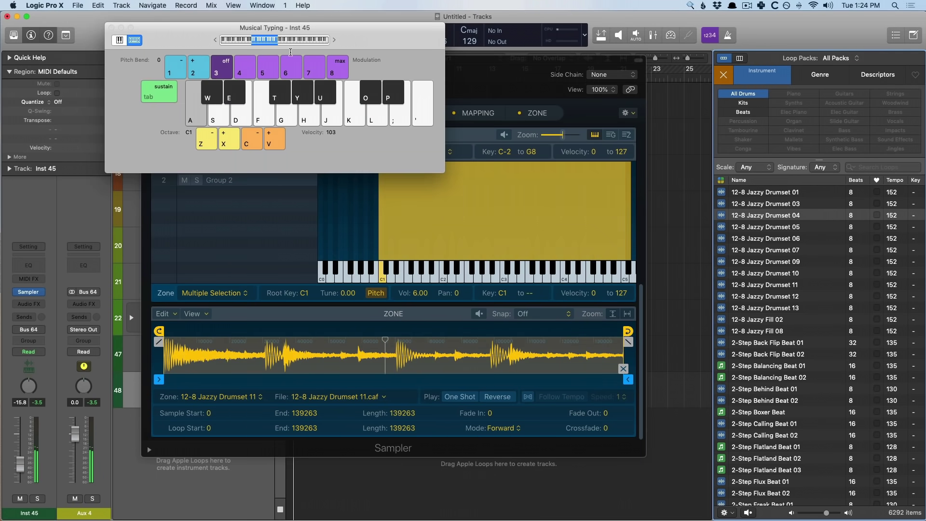
pyautogui.moveTo(171, 32); pyautogui.dragTo(222, 36)
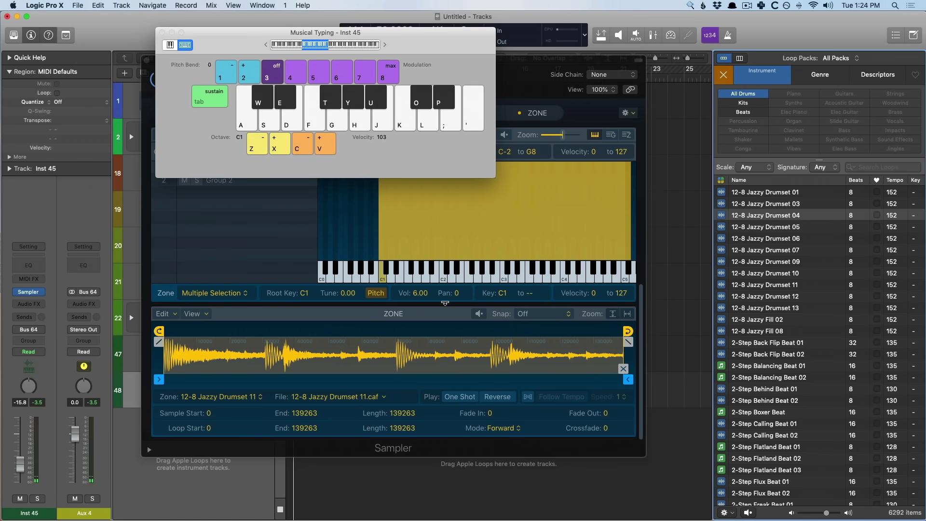
pyautogui.click(162, 33)
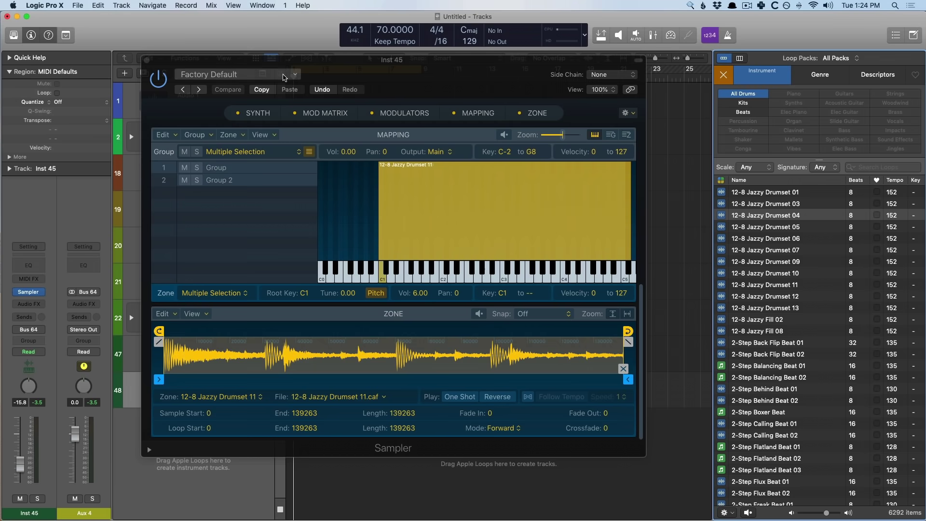
pyautogui.moveTo(142, 58); pyautogui.dragTo(168, 91)
# Step: Browse the icon categories and give All Hands Sub Bass 01 a French horn icon
pyautogui.click(177, 95)
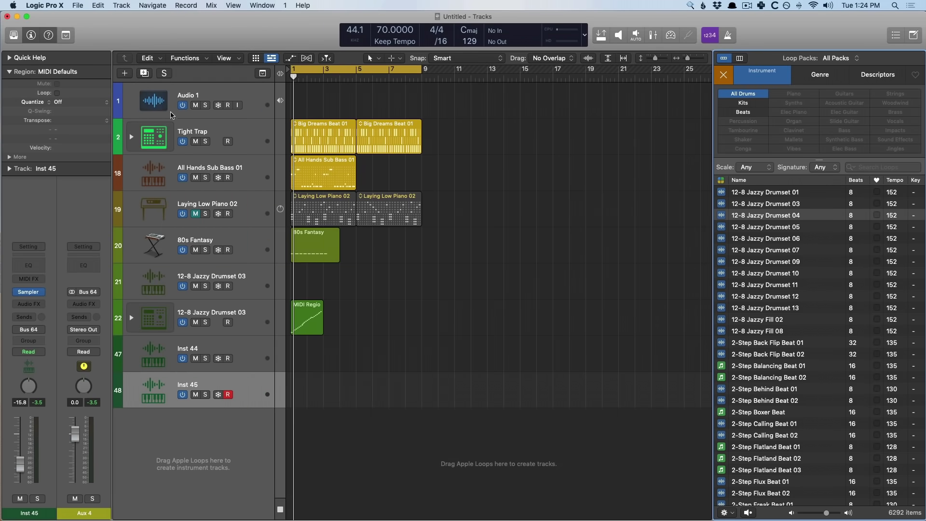
pyautogui.click(156, 178)
pyautogui.click(207, 240)
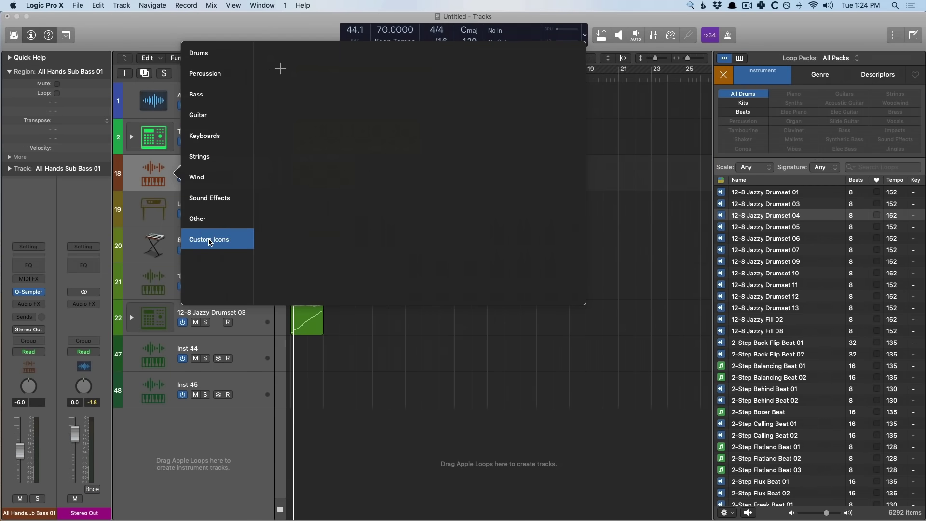
pyautogui.click(197, 218)
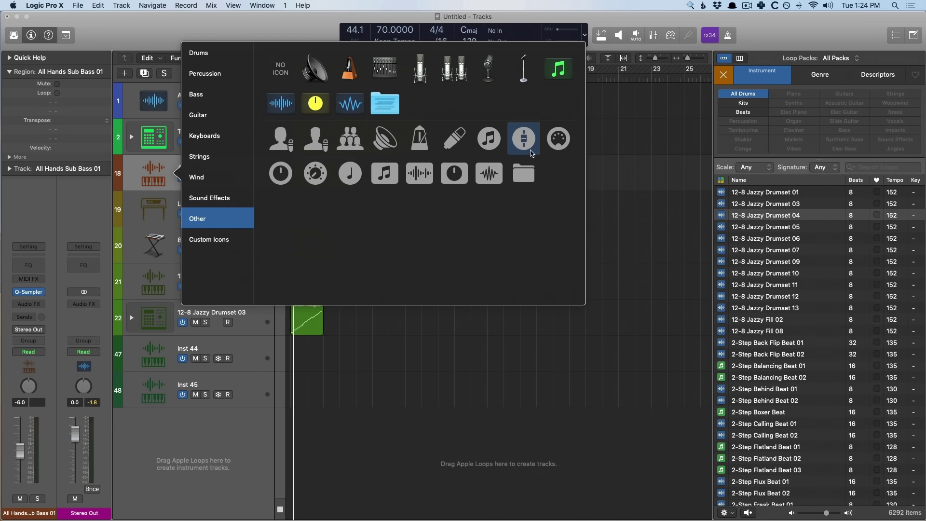
pyautogui.click(209, 198)
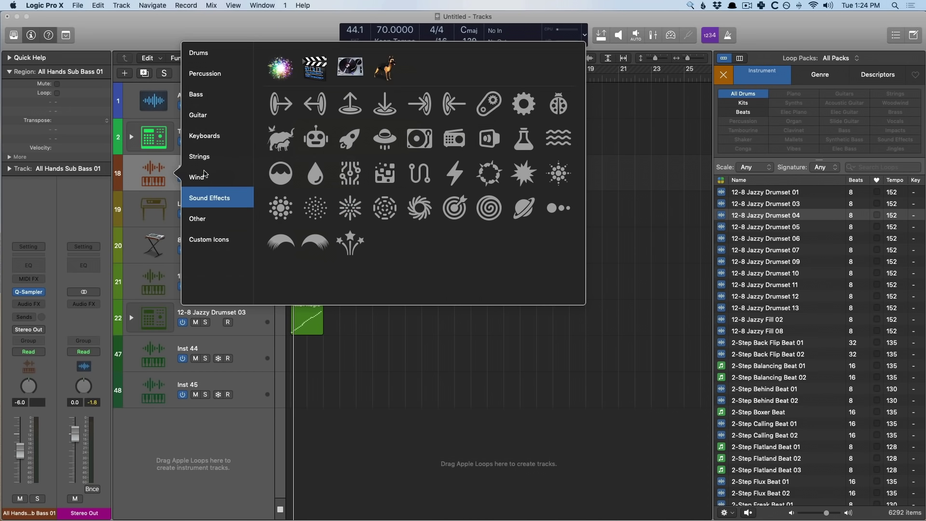
pyautogui.click(204, 175)
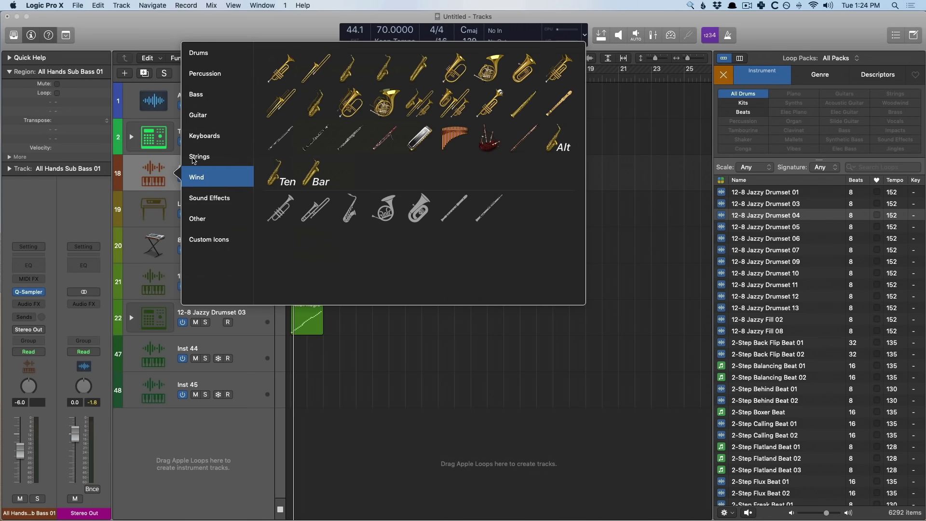
pyautogui.click(370, 218)
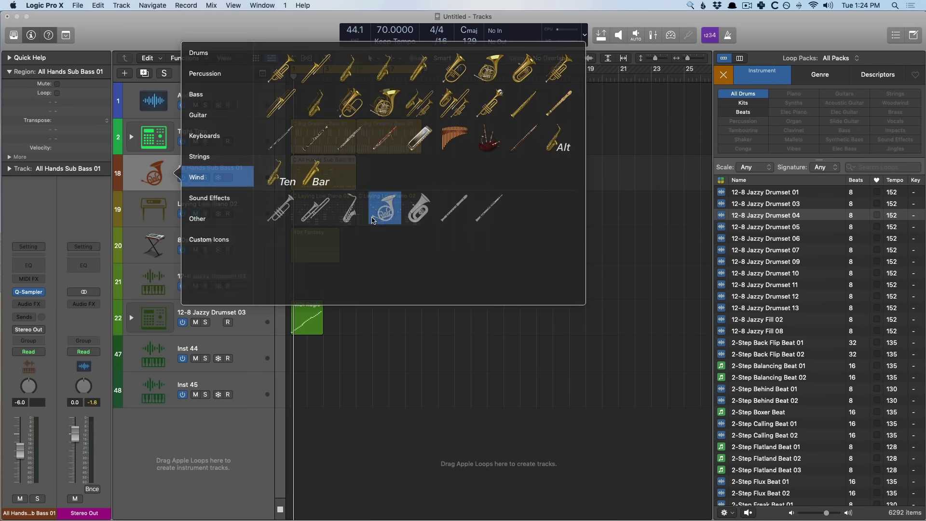
# Step: Replace track 18's icon with the drum-pad icon from Drums
pyautogui.click(153, 176)
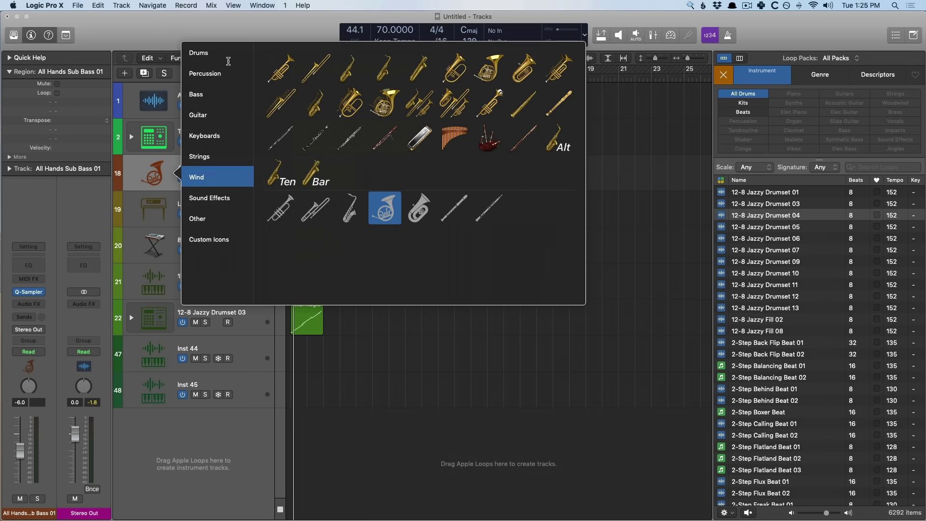
pyautogui.click(228, 61)
pyautogui.click(343, 232)
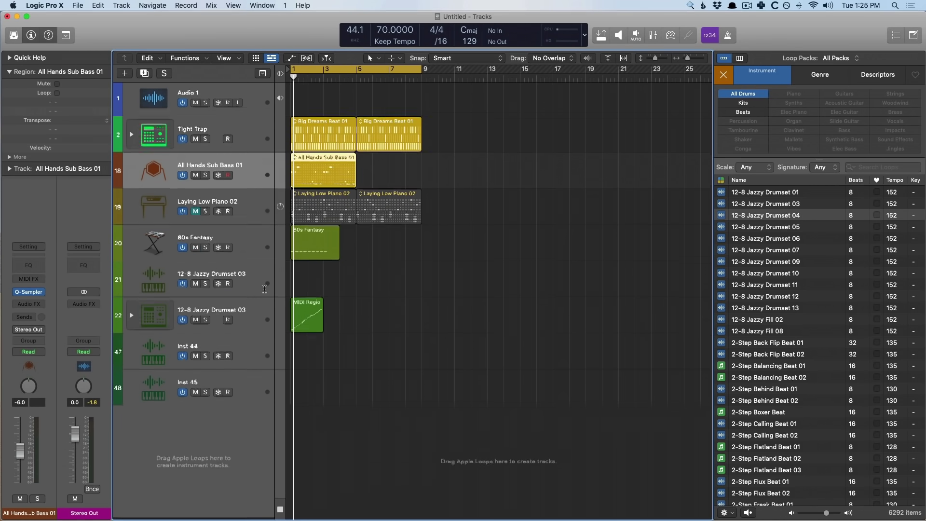
# Step: Drag-copy the 12-8 Jazzy Drumset 03 MIDI region twice, creating tracks 49 and 74
pyautogui.click(237, 312)
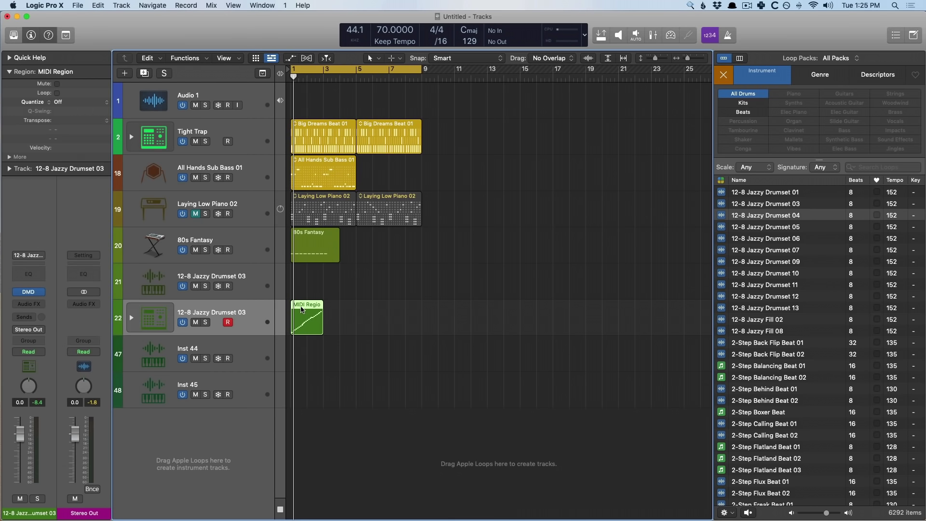
pyautogui.moveTo(303, 307); pyautogui.dragTo(296, 441)
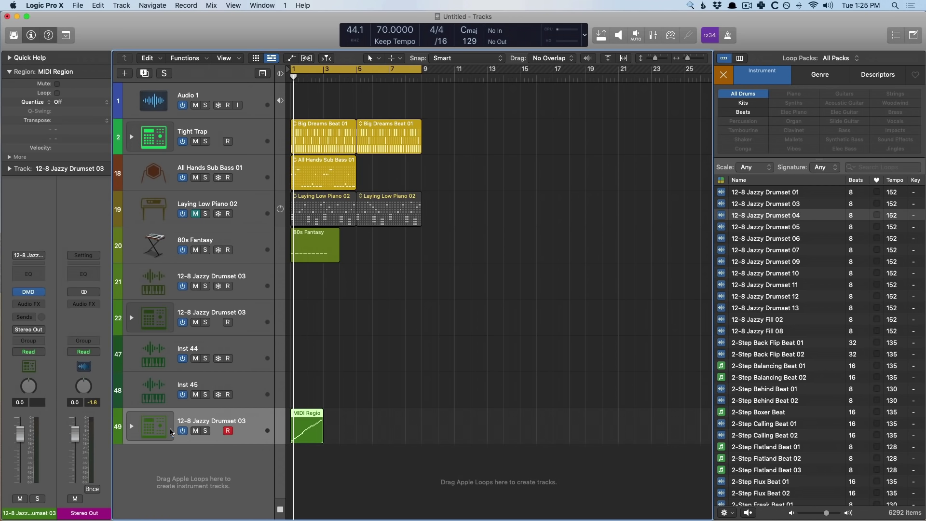
pyautogui.click(131, 426)
pyautogui.scroll(3, 156, 367)
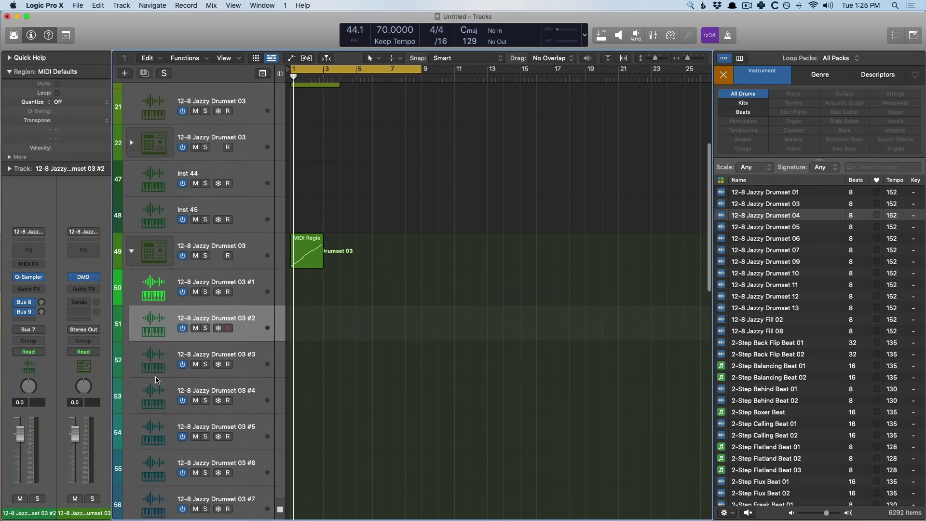
pyautogui.click(131, 315)
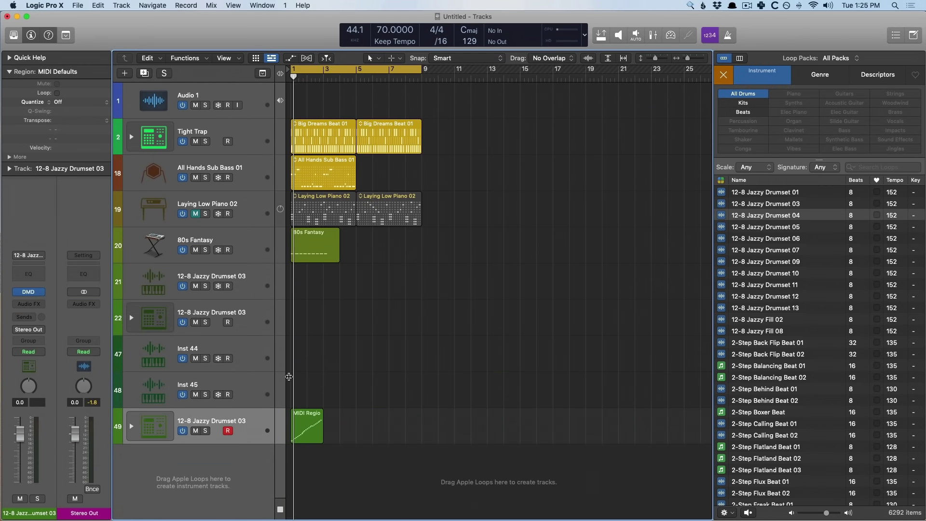
pyautogui.moveTo(309, 417); pyautogui.dragTo(309, 453)
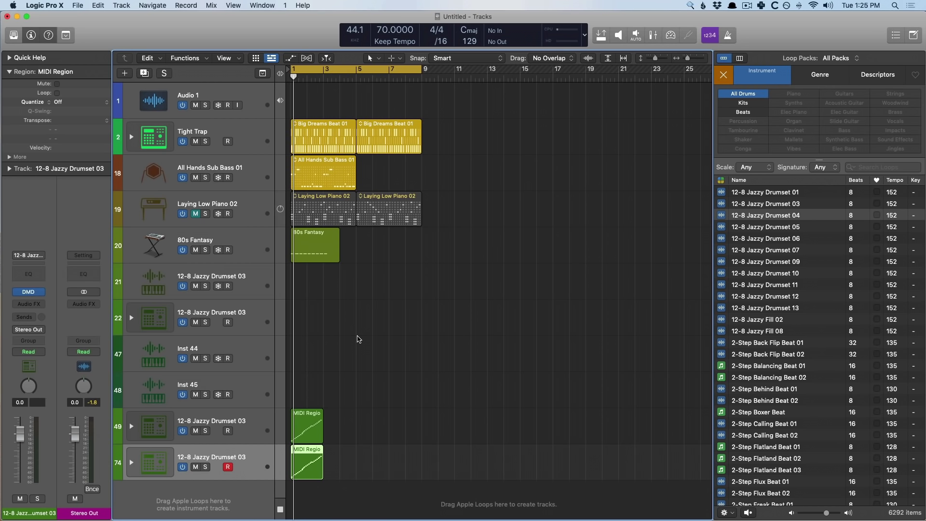
# Step: Create a new software instrument track using Drum Synth
pyautogui.press('super+Up')
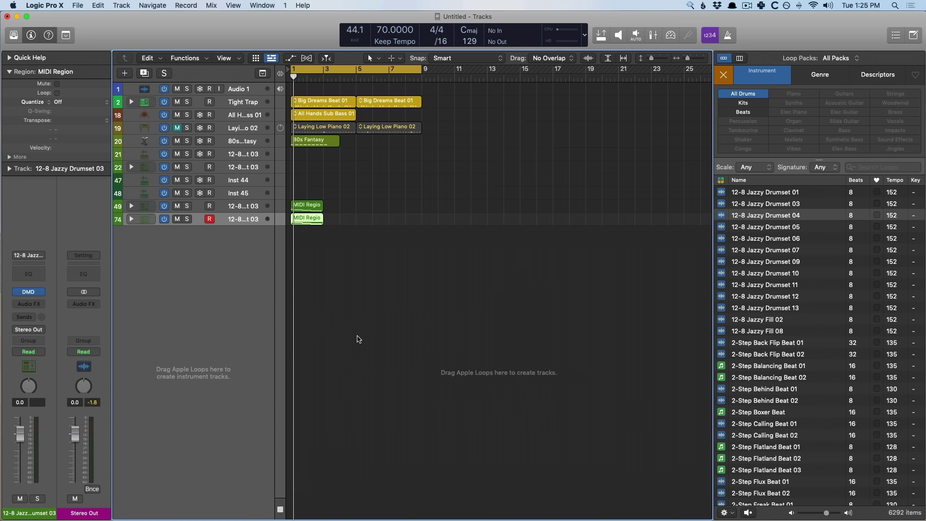
pyautogui.press('alt+super+n')
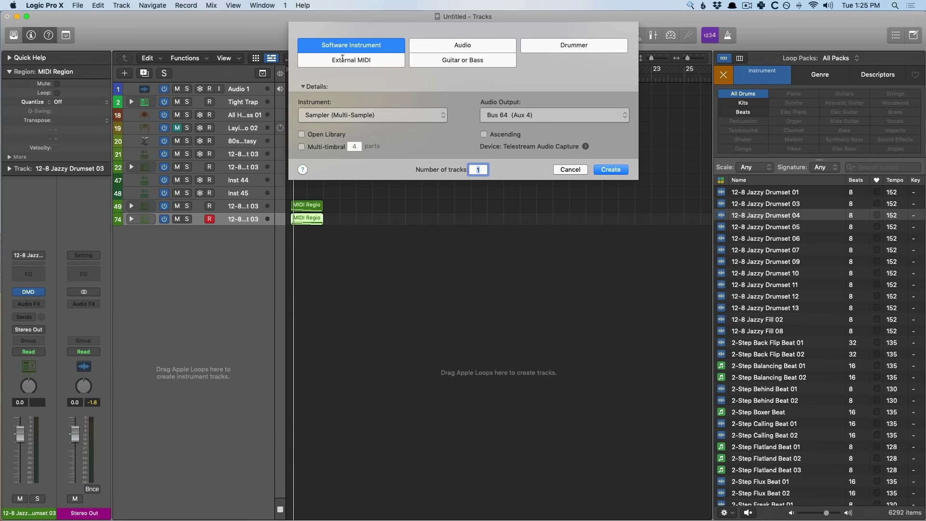
pyautogui.click(344, 114)
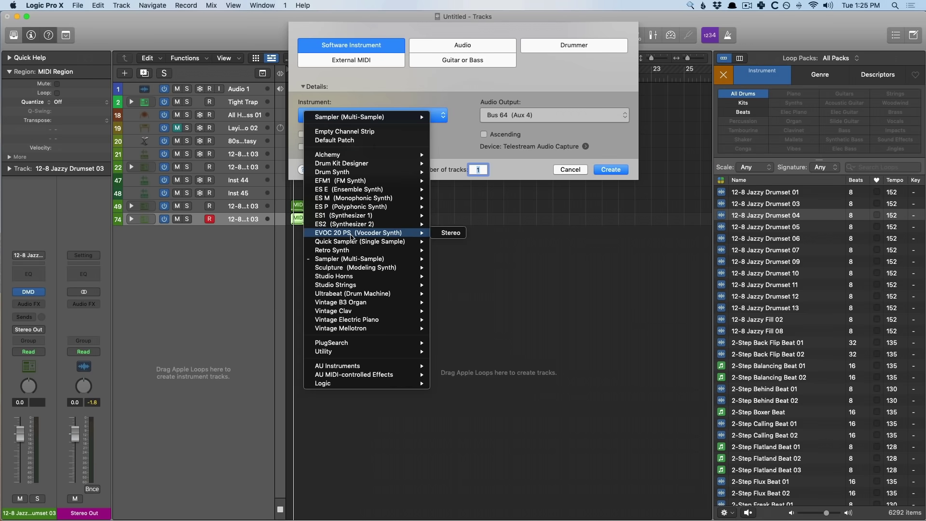
pyautogui.moveTo(353, 243)
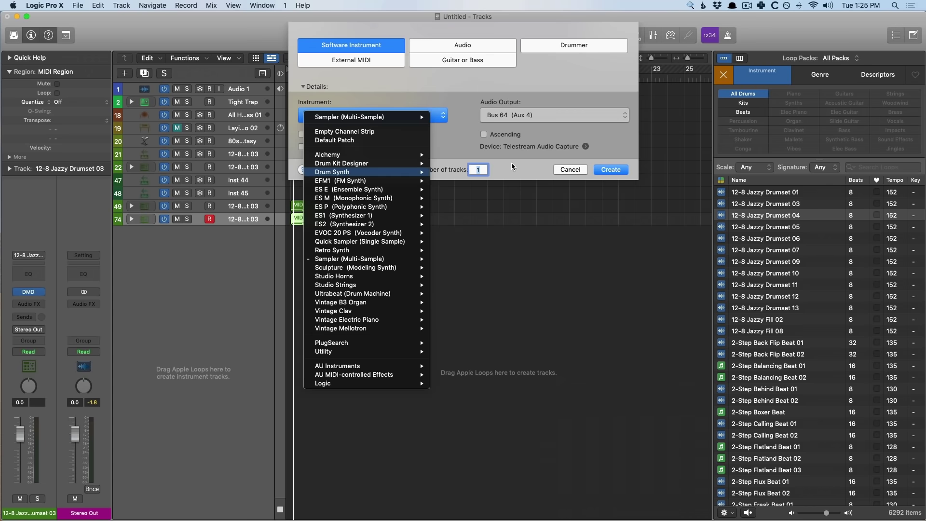
pyautogui.click(332, 172)
pyautogui.click(571, 187)
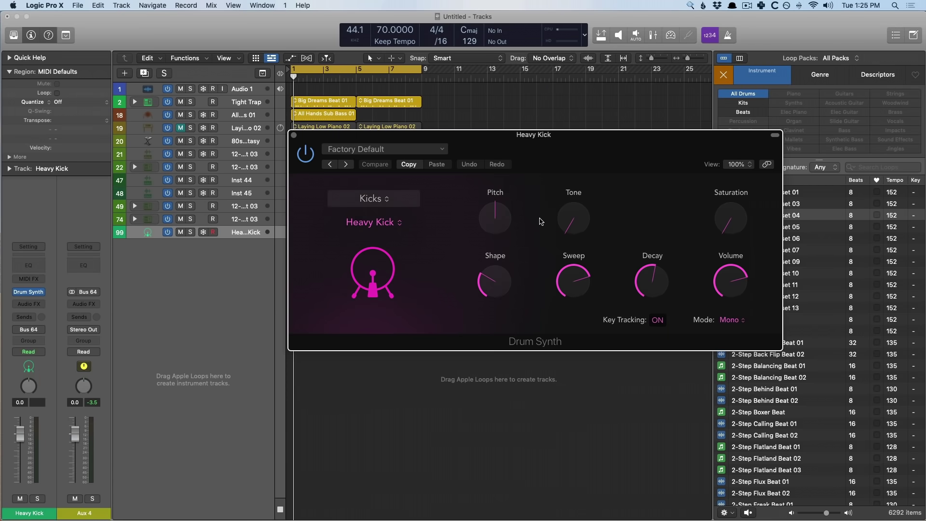
# Step: Adjust the kick's pitch, tone, saturation, shape and sweep while auditioning with Musical Typing
pyautogui.press('cmd+k')
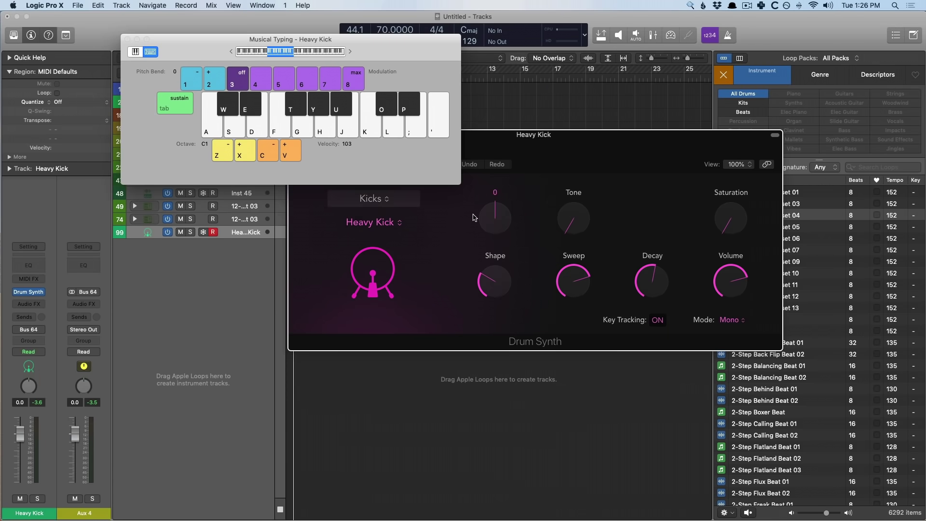
pyautogui.moveTo(499, 154); pyautogui.dragTo(499, 154)
pyautogui.press('a')
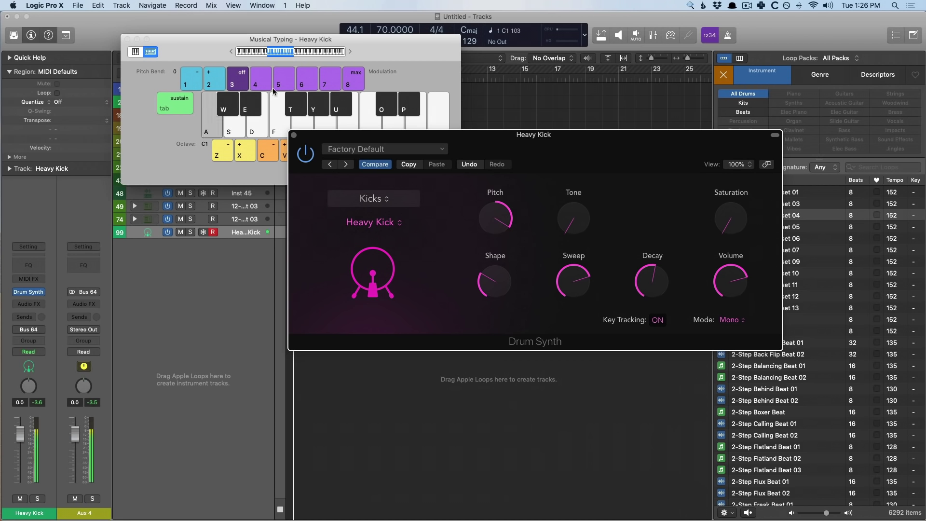
pyautogui.press('d')
pyautogui.press('f')
pyautogui.press('g')
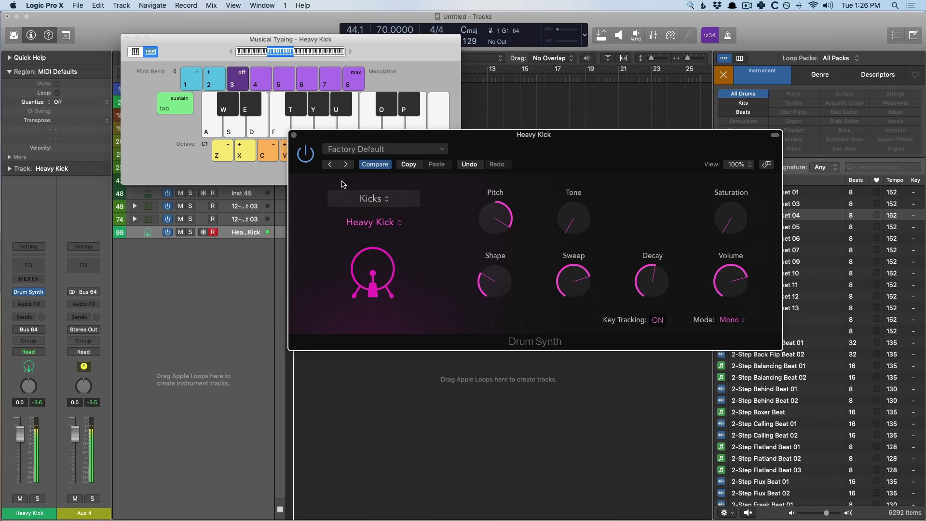
pyautogui.moveTo(713, 209)
pyautogui.moveTo(574, 218); pyautogui.dragTo(573, 203)
pyautogui.press('a')
pyautogui.press('a')
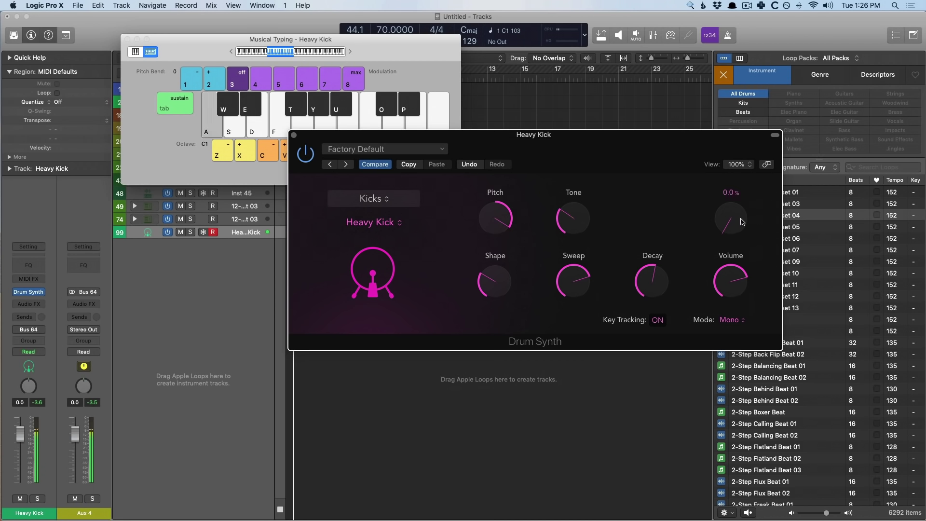
pyautogui.moveTo(731, 218); pyautogui.dragTo(732, 156)
pyautogui.press('a')
pyautogui.press('d')
pyautogui.moveTo(494, 282); pyautogui.dragTo(489, 309)
pyautogui.press('a')
pyautogui.moveTo(573, 281); pyautogui.dragTo(572, 289)
pyautogui.press('a')
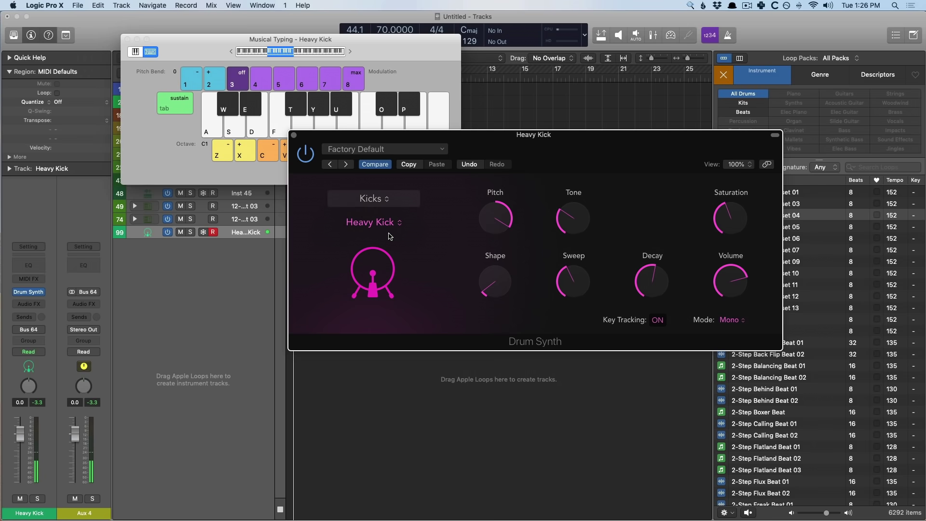
# Step: Switch Drum Synth to Snares and Claps and tune the snare's pitch and tone
pyautogui.click(384, 204)
pyautogui.click(384, 211)
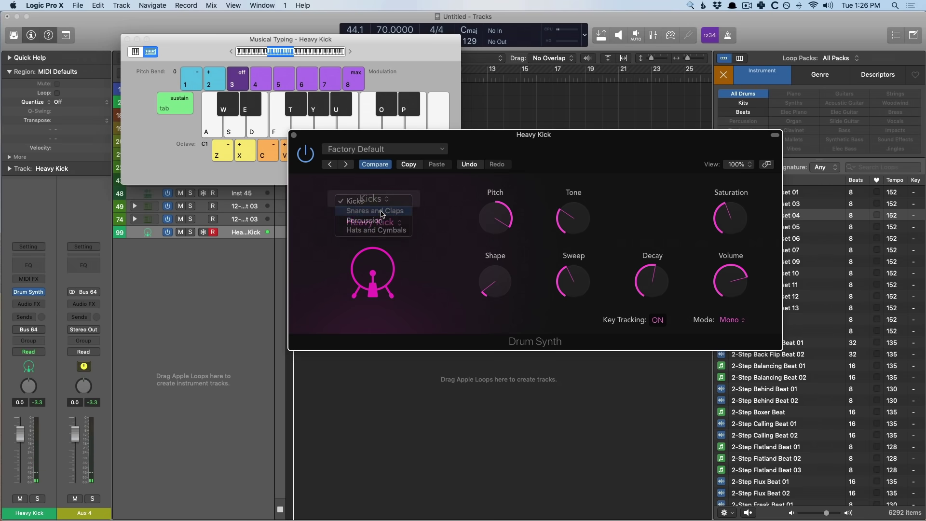
pyautogui.press('a')
pyautogui.moveTo(495, 218); pyautogui.dragTo(495, 212)
pyautogui.press('a')
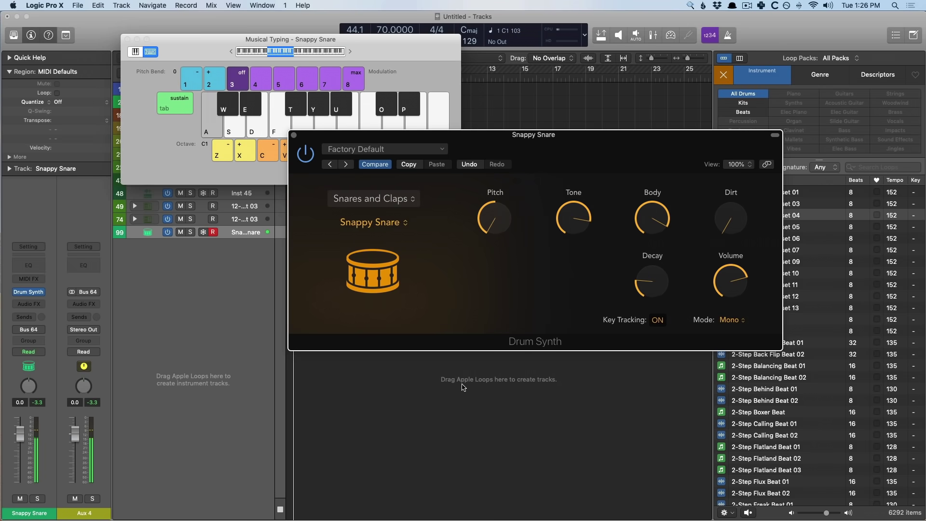
pyautogui.press('a')
pyautogui.moveTo(497, 142); pyautogui.dragTo(512, 129)
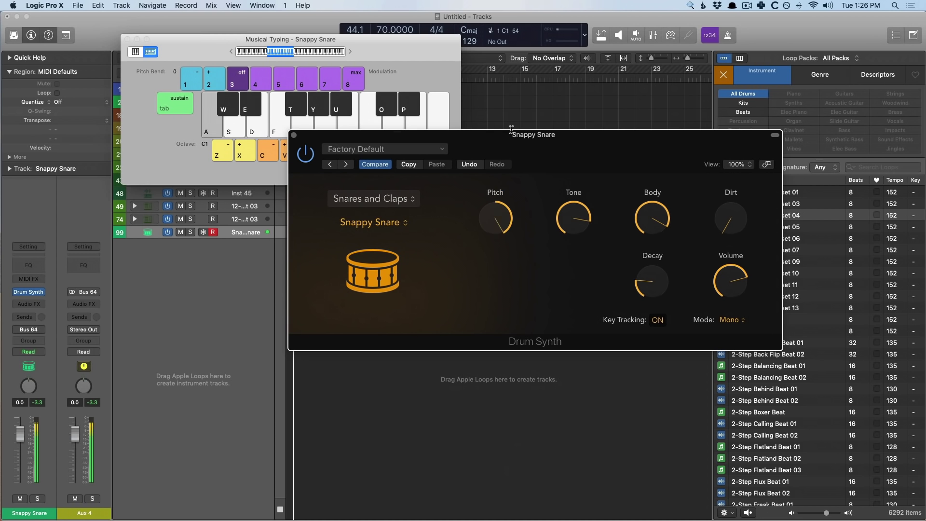
pyautogui.press('a')
pyautogui.moveTo(573, 220); pyautogui.dragTo(563, 357)
pyautogui.press('a')
pyautogui.moveTo(568, 226); pyautogui.dragTo(561, 193)
pyautogui.press('a')
# Step: Lower the snare's pitch and adjust its body, keeping the Snares and Claps category
pyautogui.press('a')
pyautogui.moveTo(492, 220)
pyautogui.press('a')
pyautogui.moveTo(492, 220); pyautogui.dragTo(492, 241)
pyautogui.press('a')
pyautogui.press('a')
pyautogui.moveTo(688, 218); pyautogui.dragTo(652, 320)
pyautogui.press('a')
pyautogui.click(340, 201)
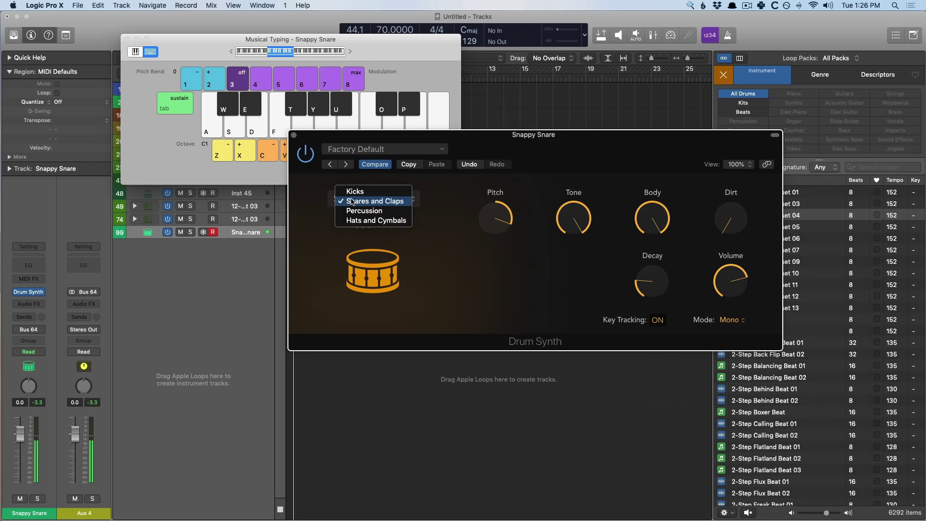
pyautogui.click(384, 142)
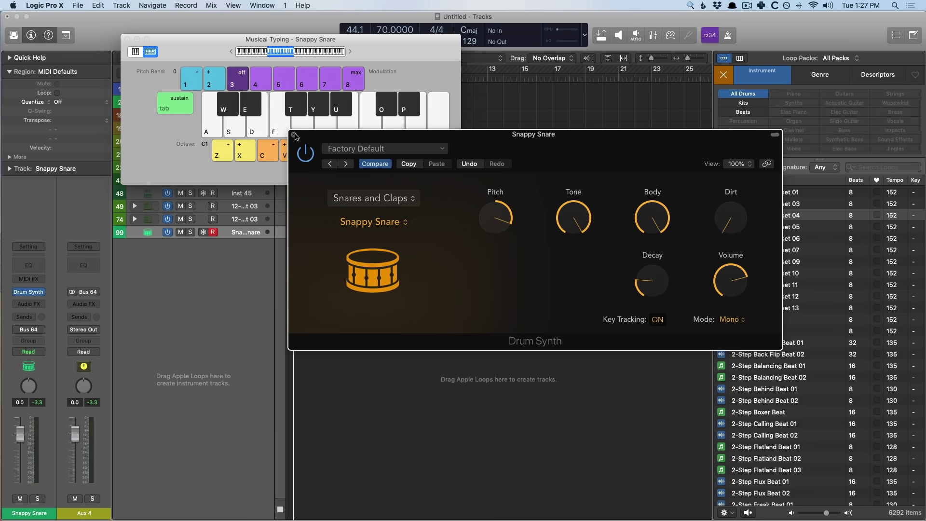
# Step: Close the Drum Synth and Musical Typing windows and zoom in on tracks 20–99
pyautogui.click(294, 135)
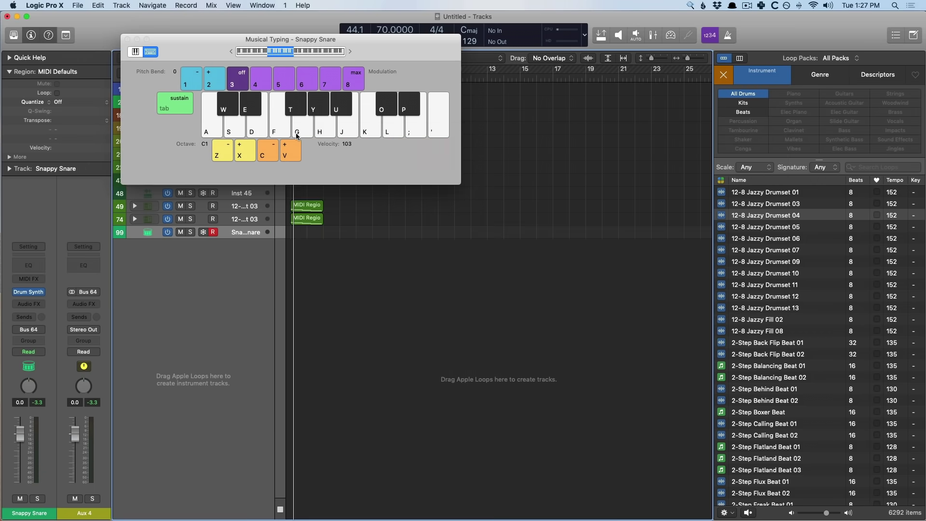
pyautogui.click(128, 38)
pyautogui.moveTo(366, 265); pyautogui.dragTo(292, 153)
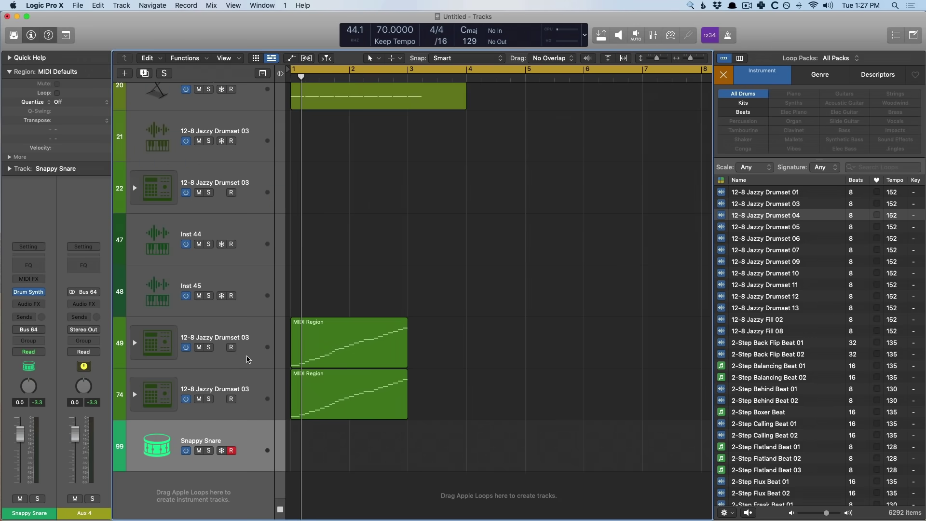
# Step: Replace the Snappy Snare track's Drum Synth with Sampler (Multi-Sample) Mono
pyautogui.click(244, 371)
pyautogui.click(227, 458)
pyautogui.click(28, 292)
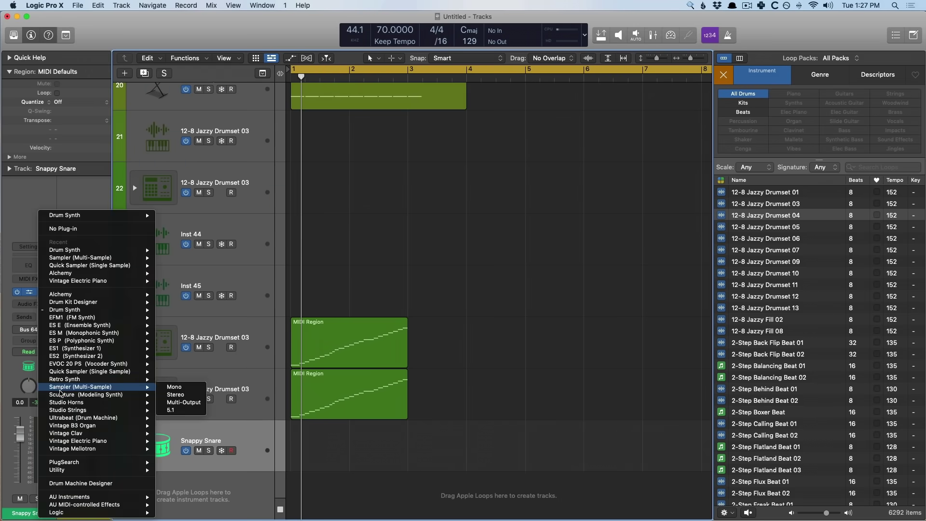
pyautogui.click(193, 331)
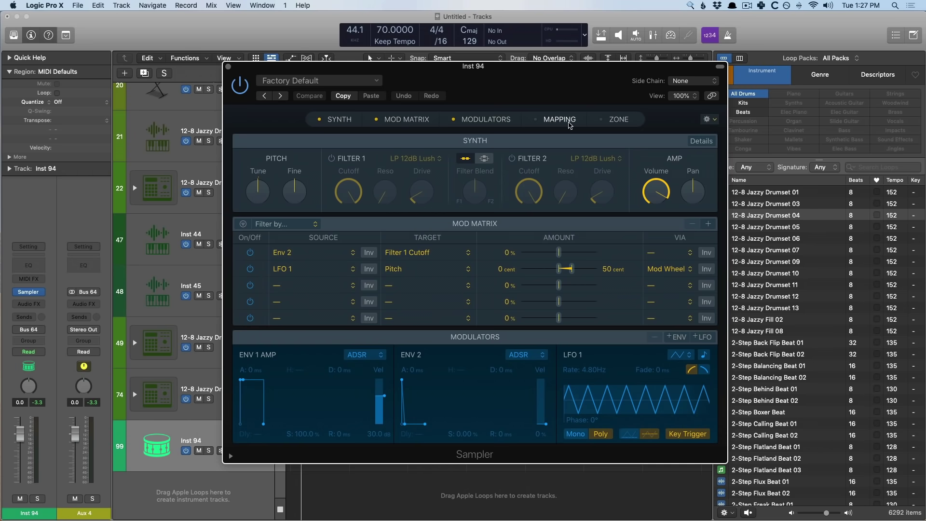
# Step: Show the Sampler's Mapping section and inspect the Zone menu's Automap submenu without choosing
pyautogui.click(558, 119)
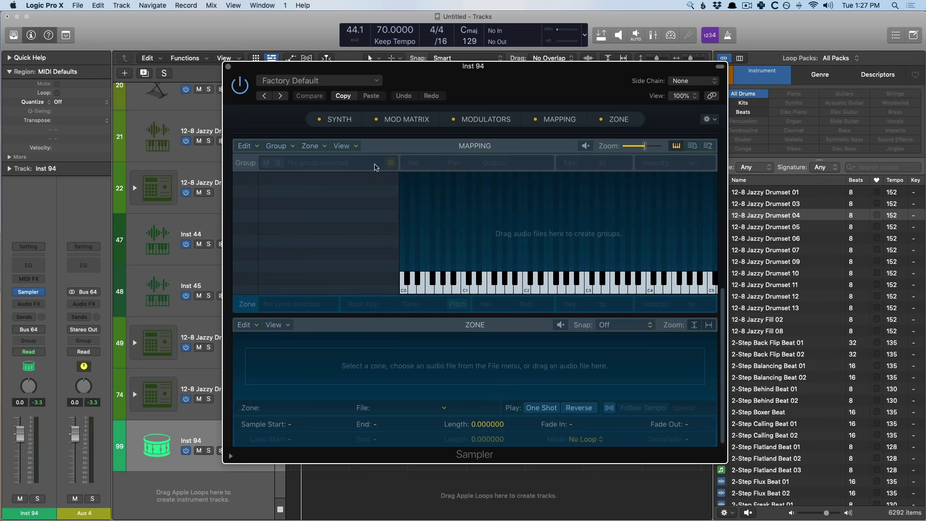
pyautogui.scroll(1, 316, 191)
pyautogui.click(312, 153)
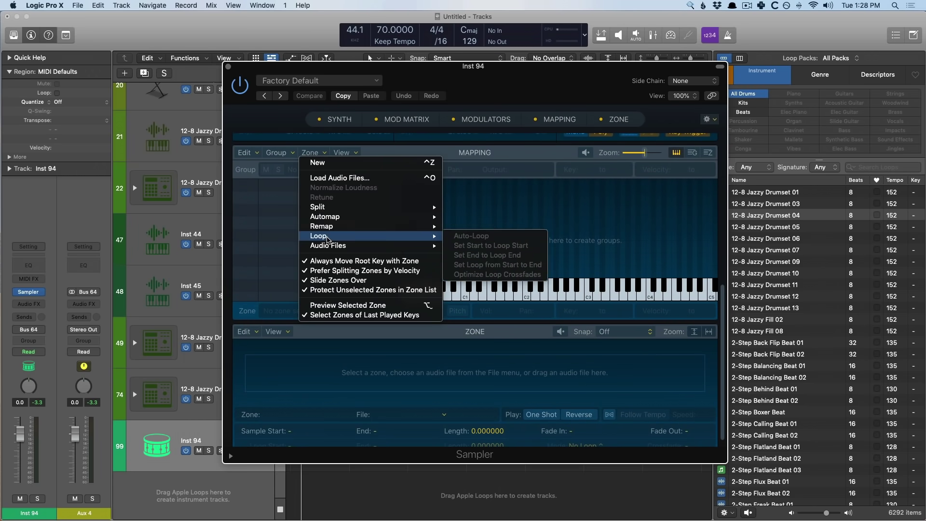
pyautogui.moveTo(336, 218)
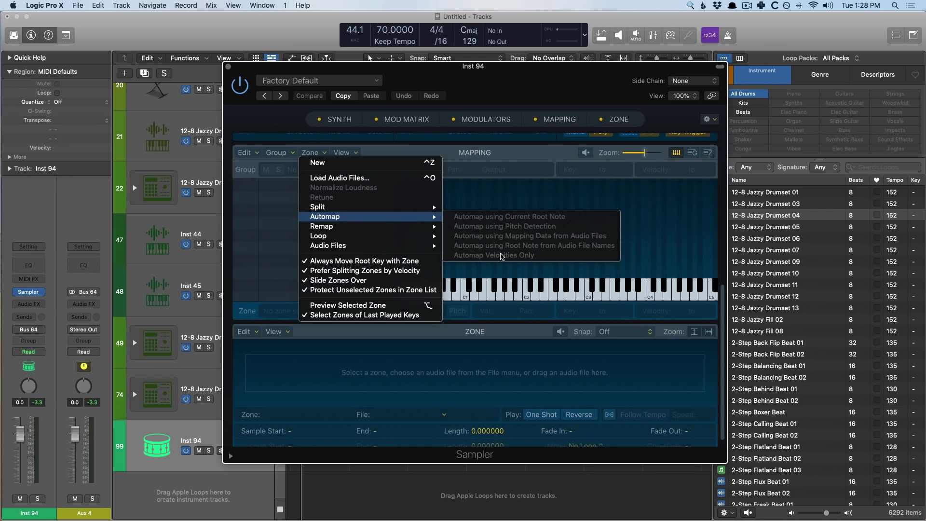
pyautogui.click(287, 192)
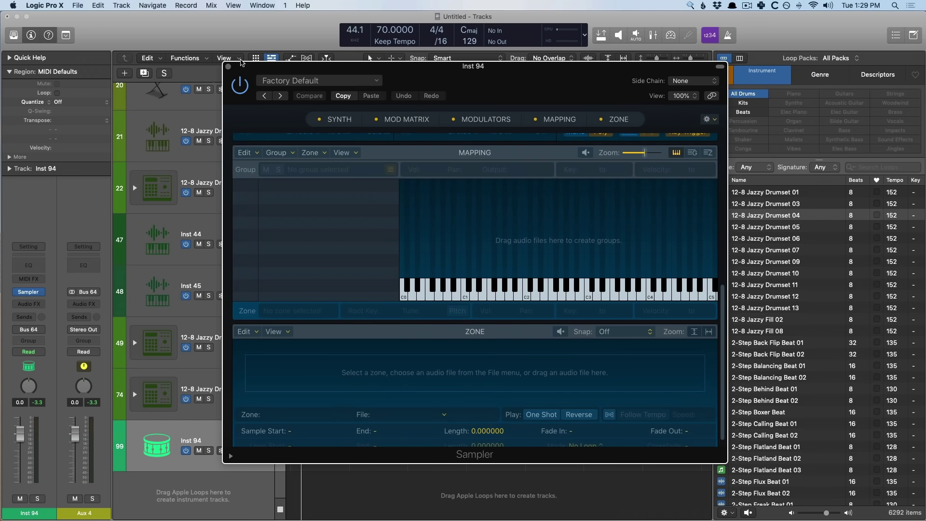
# Step: Close the Sampler, open the Library, and open Tight Trap's empty Audio FX slot
pyautogui.click(229, 67)
pyautogui.press('y')
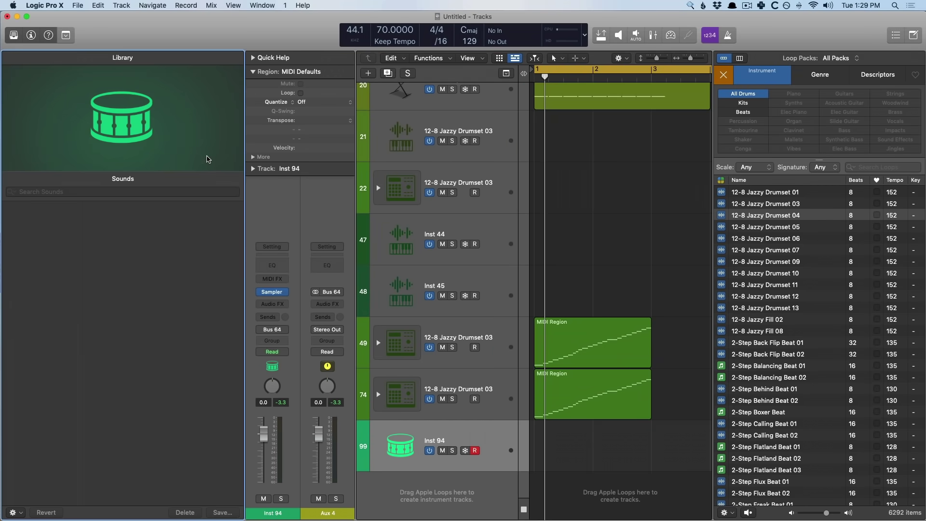
pyautogui.press('alt+super+n')
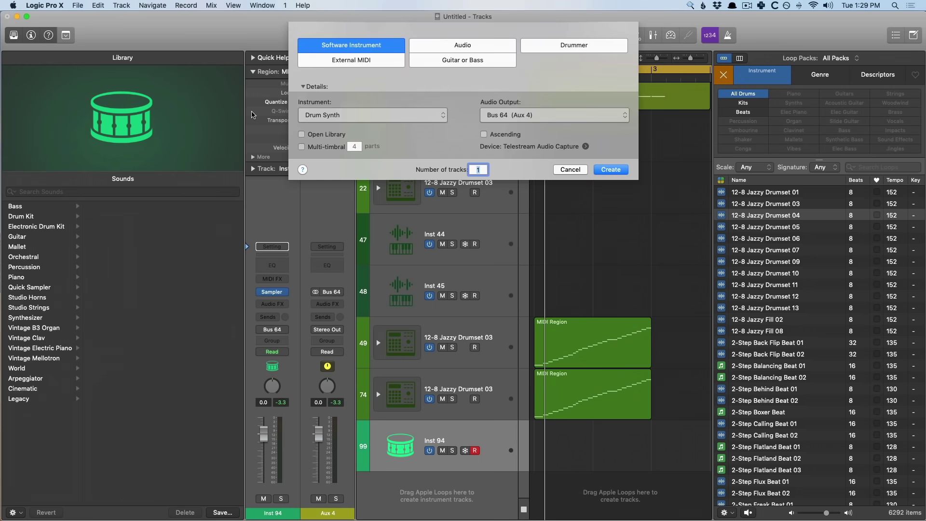
pyautogui.press('Escape')
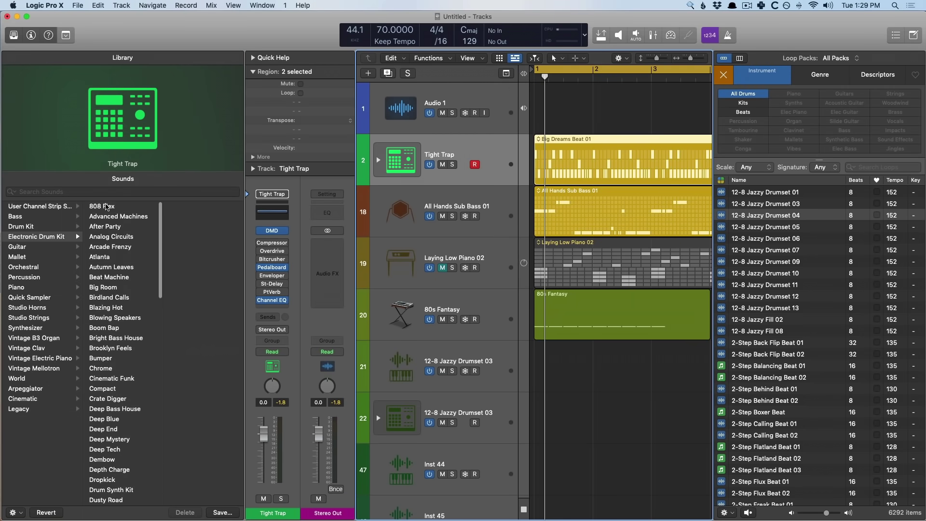
pyautogui.scroll(-2, 111, 218)
pyautogui.scroll(-15, 111, 218)
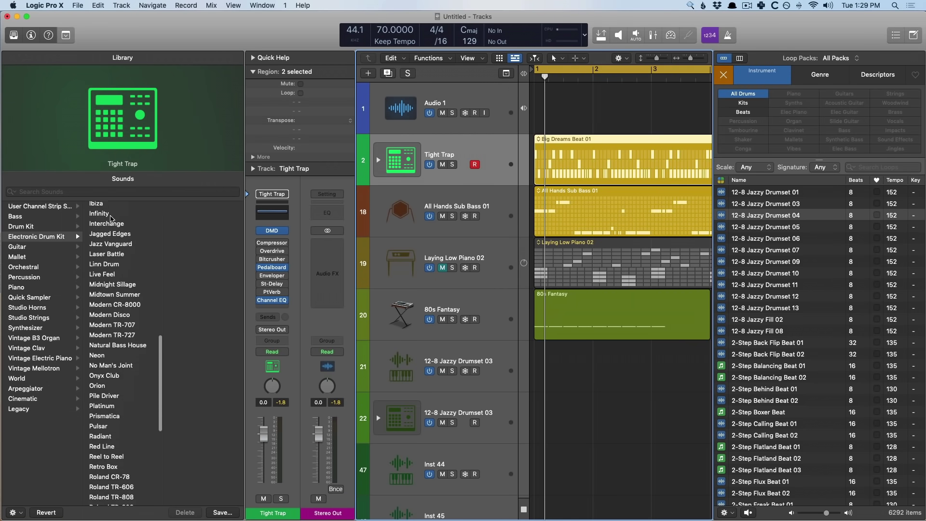
pyautogui.scroll(20, 121, 381)
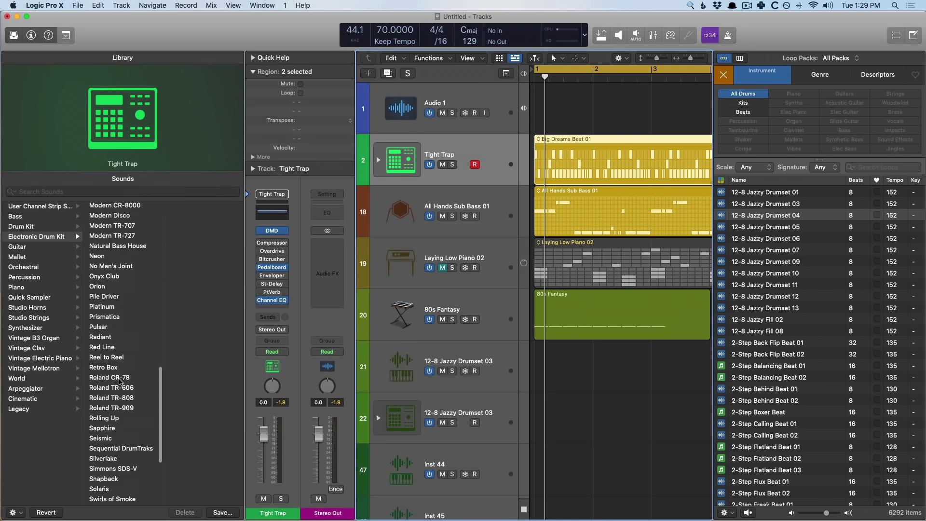
pyautogui.click(272, 308)
# Step: Insert Multi Effects > Remix FX on Tight Trap and solo the track
pyautogui.moveTo(285, 454)
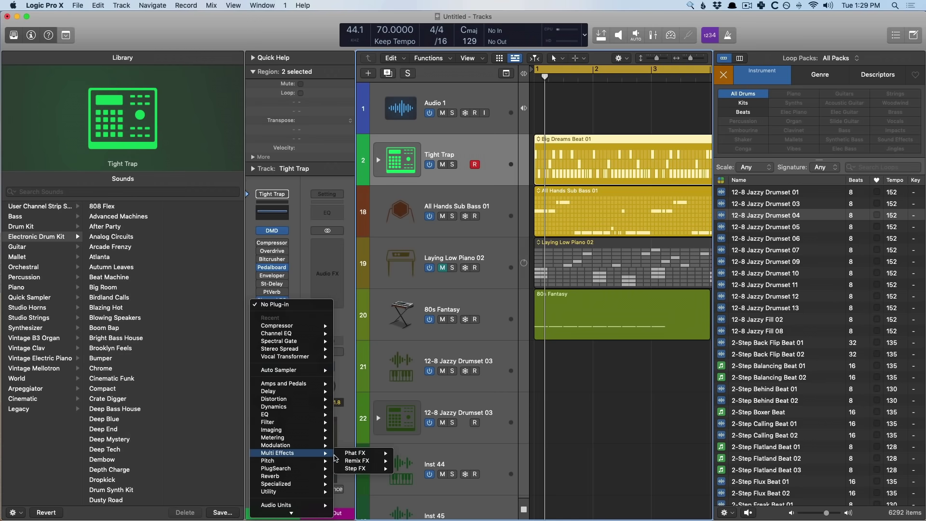
pyautogui.click(356, 460)
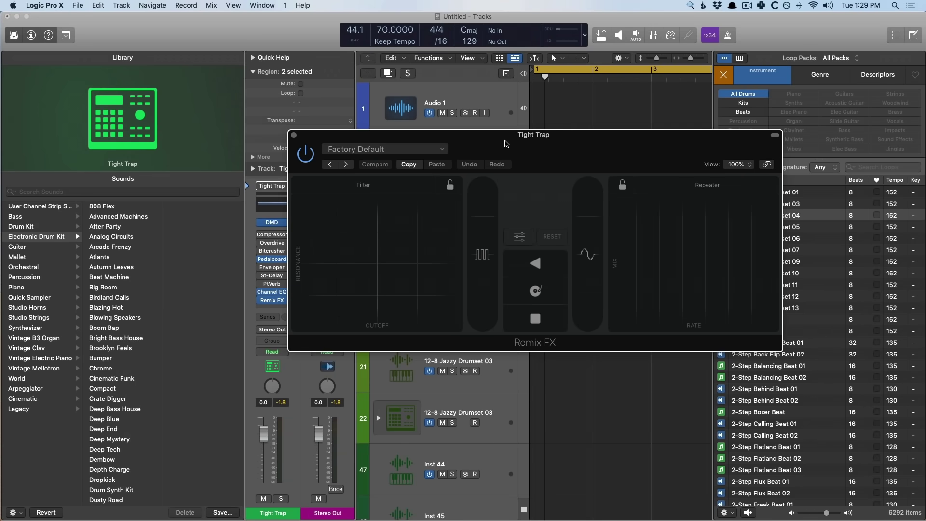
pyautogui.press('super+w')
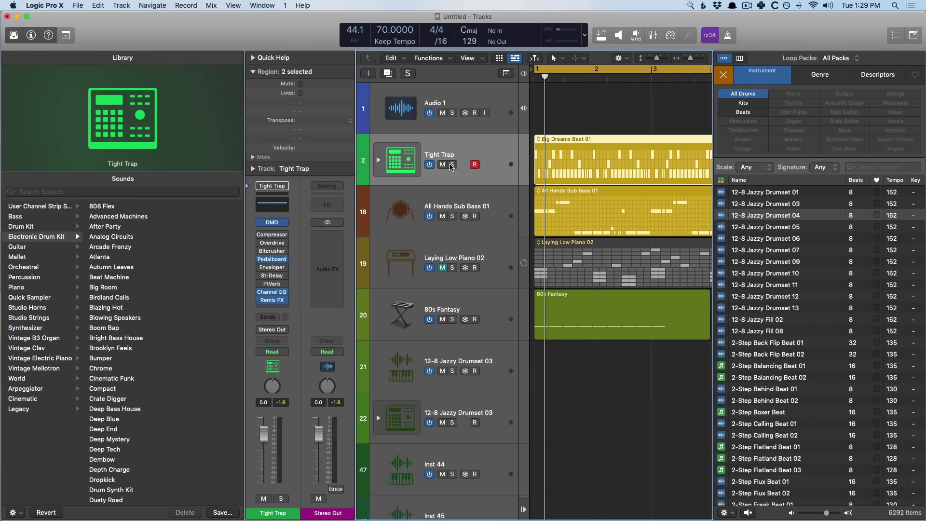
pyautogui.click(452, 165)
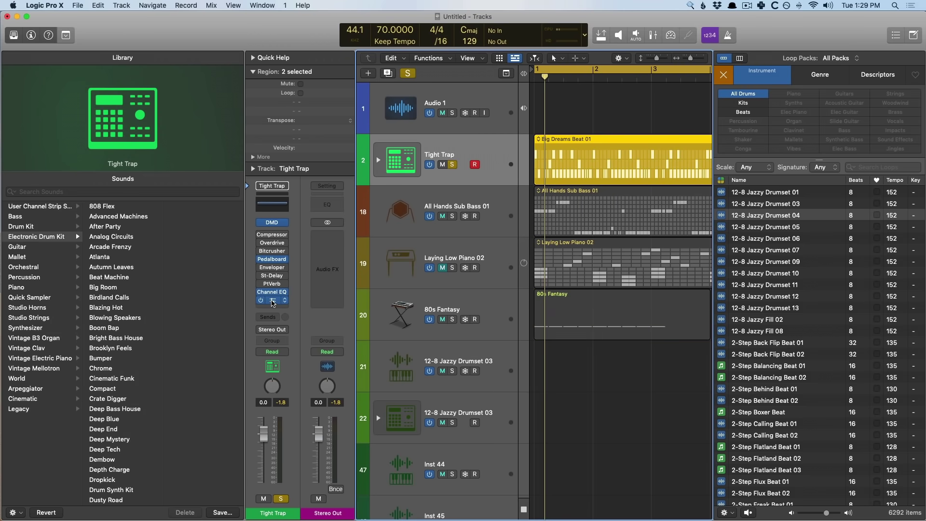
# Step: Play the project while sweeping the Remix FX Filter XY pad and trying the gate
pyautogui.click(270, 300)
pyautogui.moveTo(524, 141); pyautogui.dragTo(478, 266)
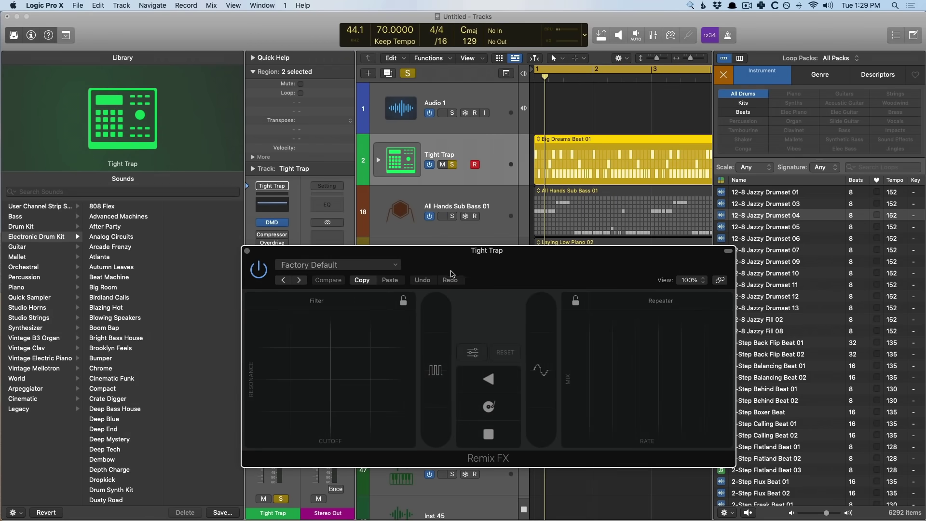
pyautogui.press('space')
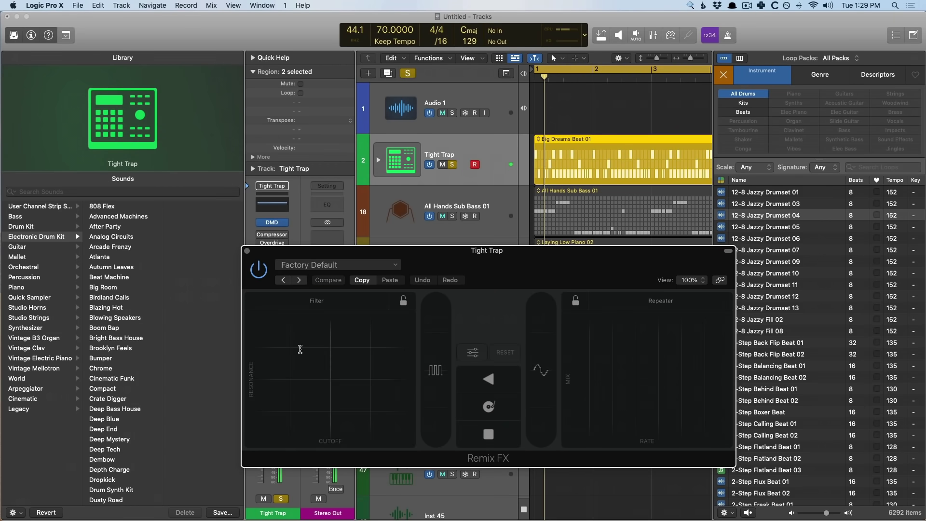
pyautogui.moveTo(310, 346)
pyautogui.mouseDown()
pyautogui.moveTo(325, 396)
pyautogui.moveTo(270, 349)
pyautogui.moveTo(316, 361)
pyautogui.mouseUp()
pyautogui.moveTo(422, 373)
pyautogui.mouseDown()
pyautogui.moveTo(423, 363)
pyautogui.moveTo(422, 386)
pyautogui.moveTo(423, 376)
pyautogui.mouseUp()
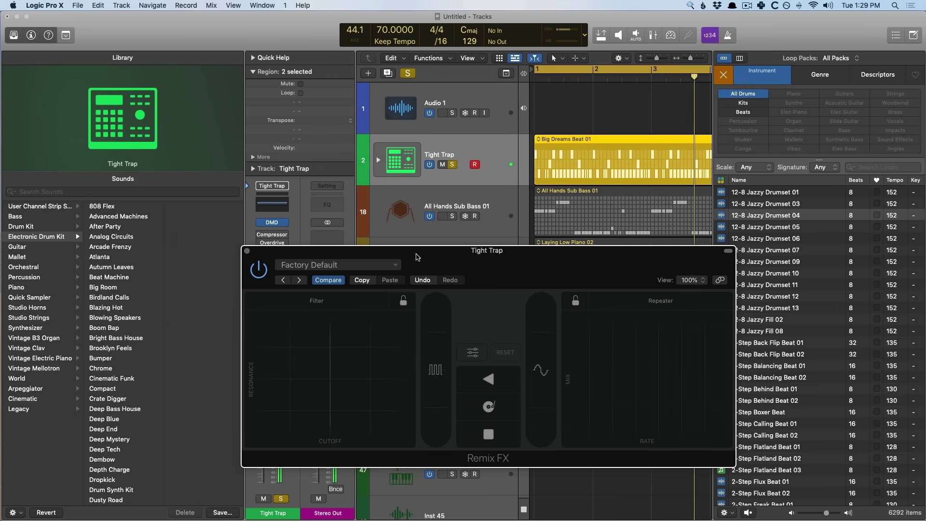
pyautogui.moveTo(417, 257); pyautogui.dragTo(525, 255)
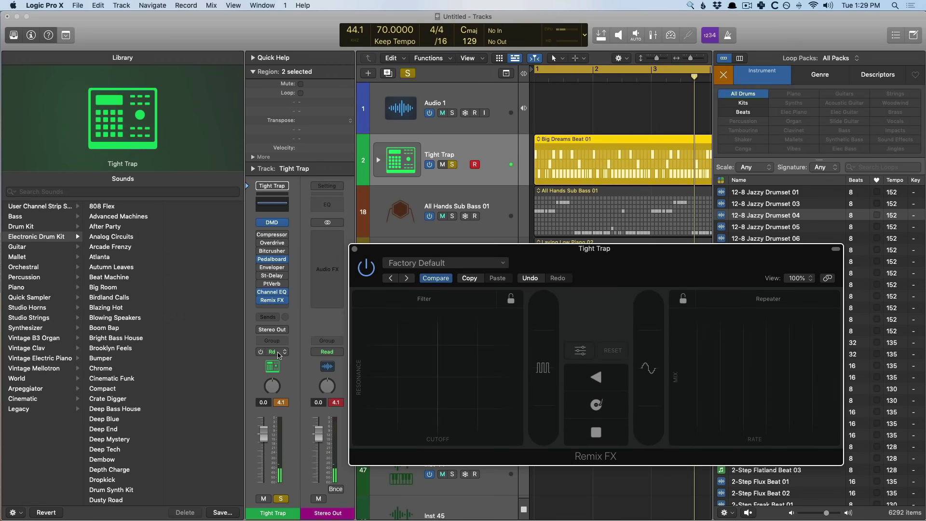
# Step: Record Remix FX filter resonance and cutoff automation on Tight Trap in Touch mode
pyautogui.press('a')
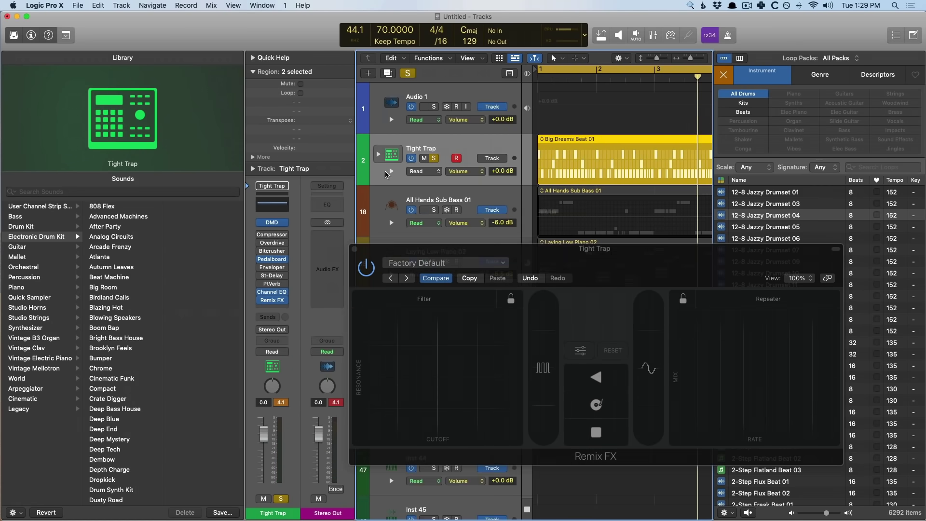
pyautogui.click(272, 351)
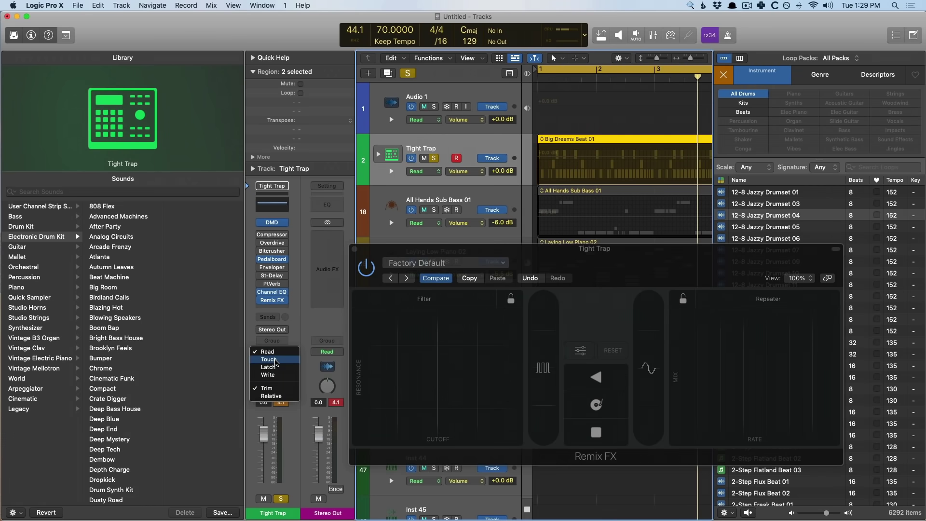
pyautogui.click(276, 362)
pyautogui.press('Return')
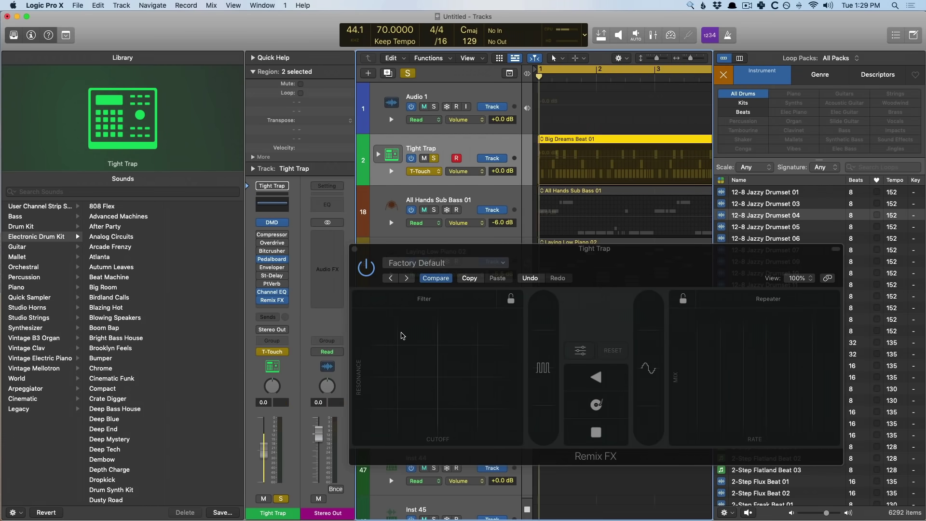
pyautogui.moveTo(403, 335)
pyautogui.mouseDown()
pyautogui.moveTo(396, 333)
pyautogui.moveTo(422, 352)
pyautogui.moveTo(418, 339)
pyautogui.mouseUp()
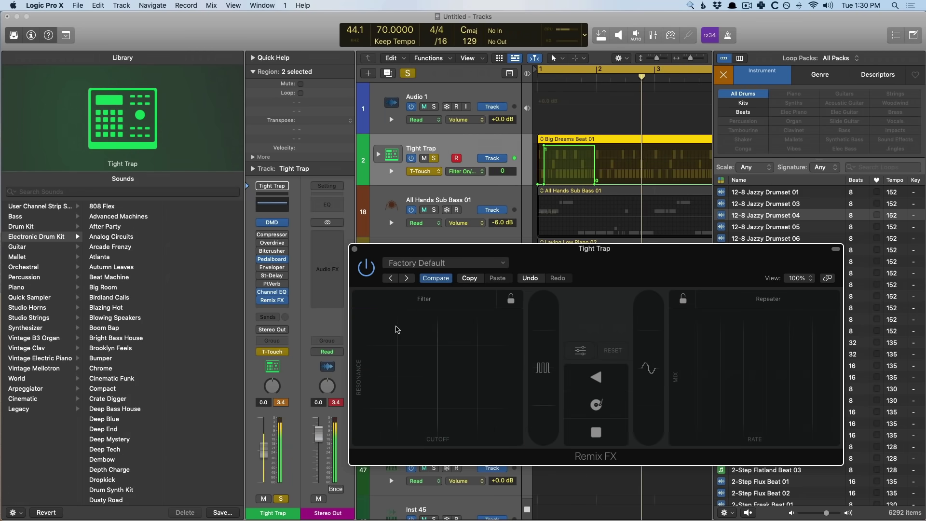
pyautogui.moveTo(396, 332); pyautogui.dragTo(423, 358)
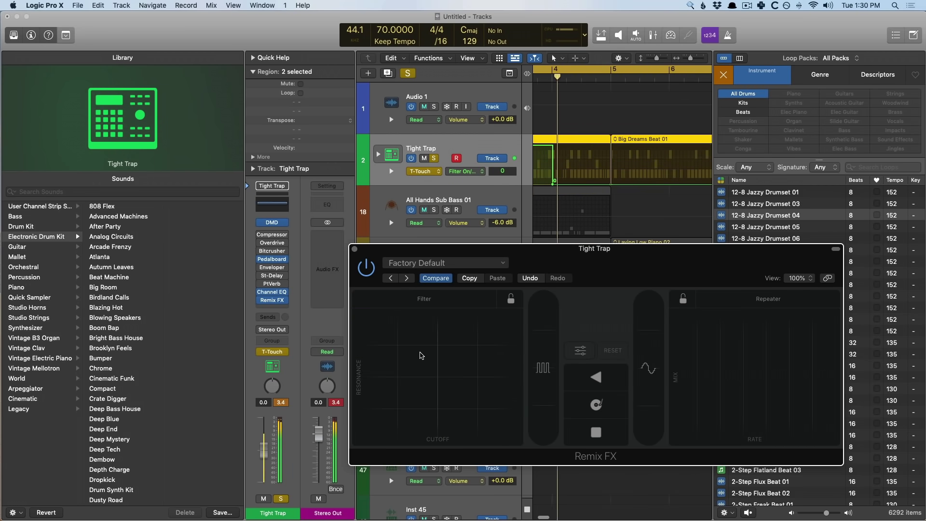
# Step: Switch Tight Trap to Read and display the Remix FX Filter Resonance lane
pyautogui.click(265, 359)
pyautogui.click(271, 348)
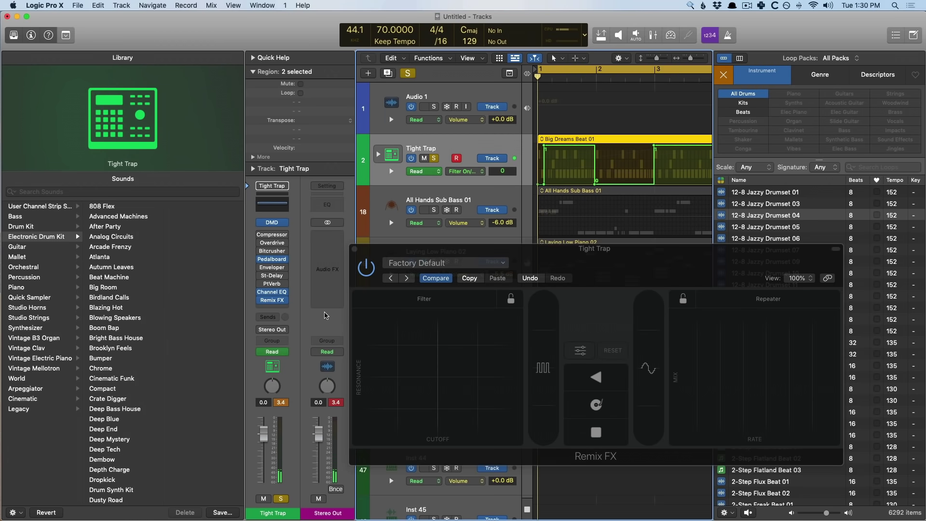
pyautogui.click(475, 171)
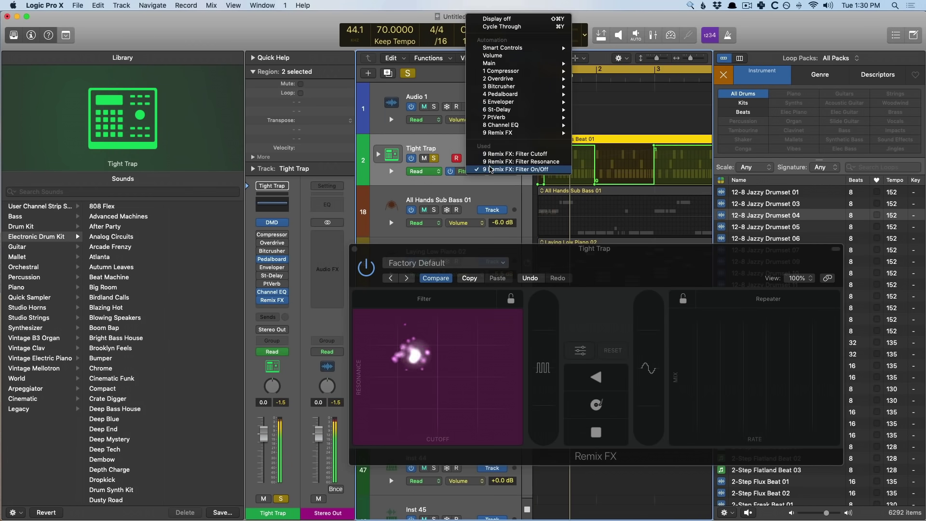
pyautogui.click(511, 161)
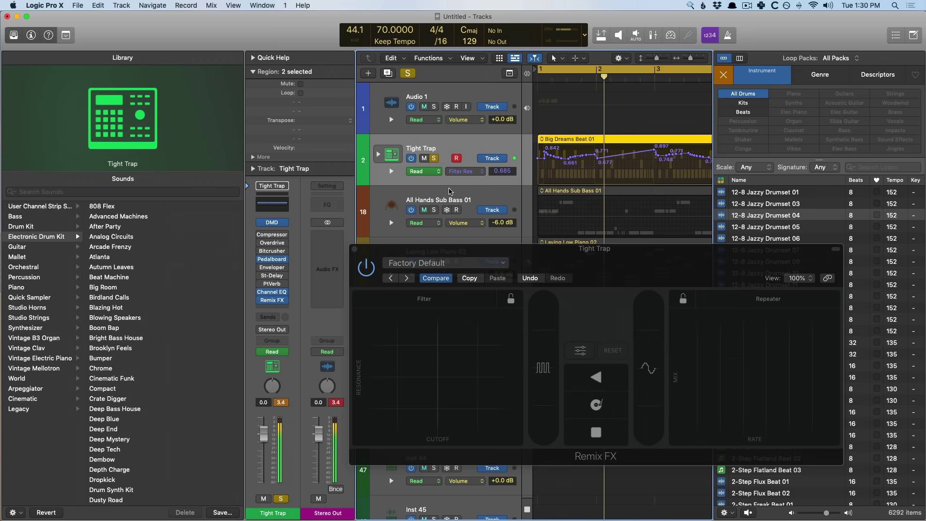
# Step: Close the Remix FX window and lower Stereo Out to -4.0, resetting its peak readout
pyautogui.moveTo(370, 261); pyautogui.dragTo(332, 147)
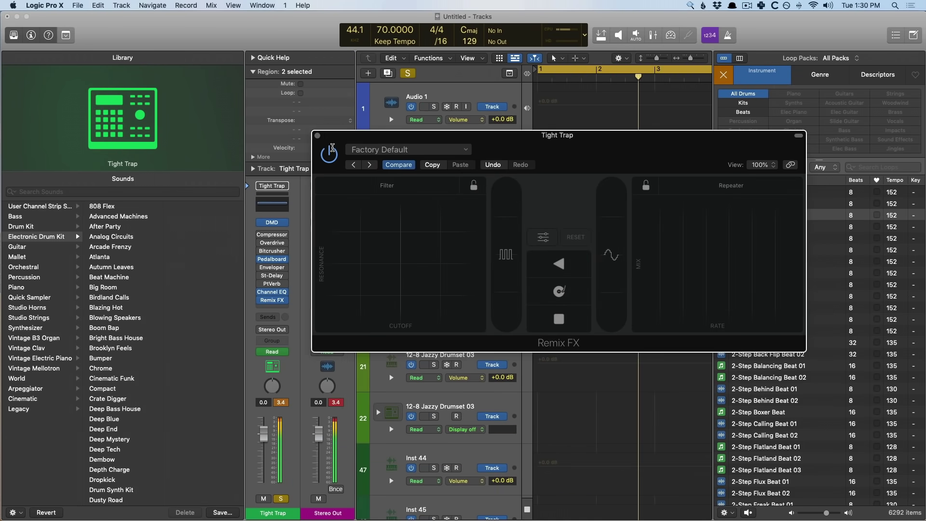
pyautogui.click(318, 136)
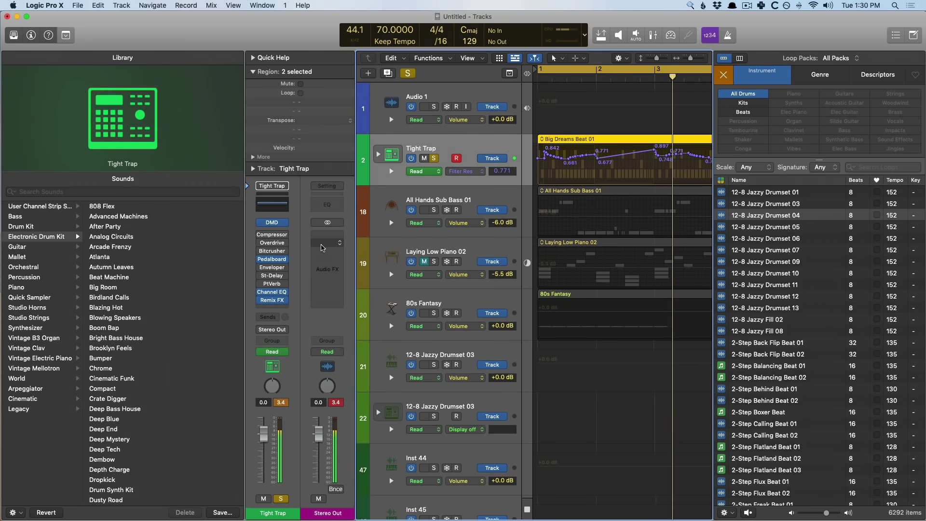
pyautogui.click(322, 248)
pyautogui.press('Escape')
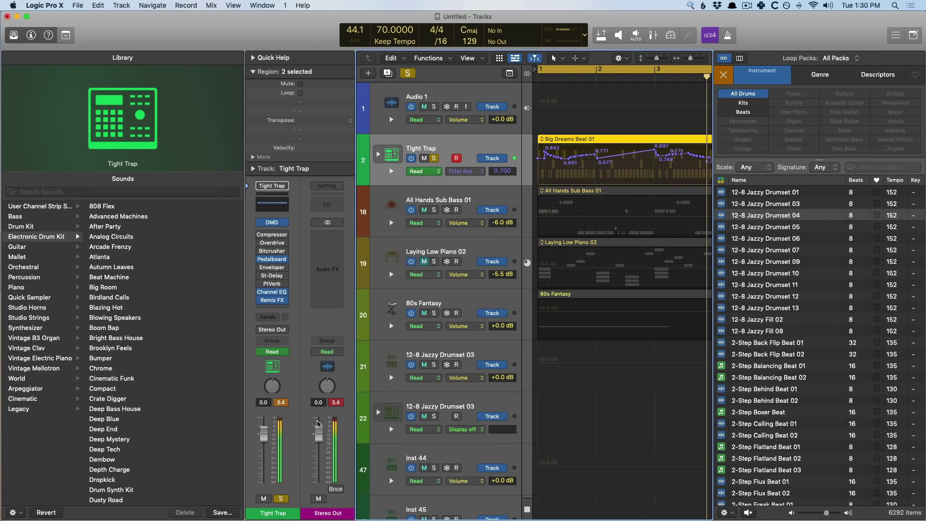
pyautogui.moveTo(318, 432); pyautogui.dragTo(317, 443)
pyautogui.click(336, 402)
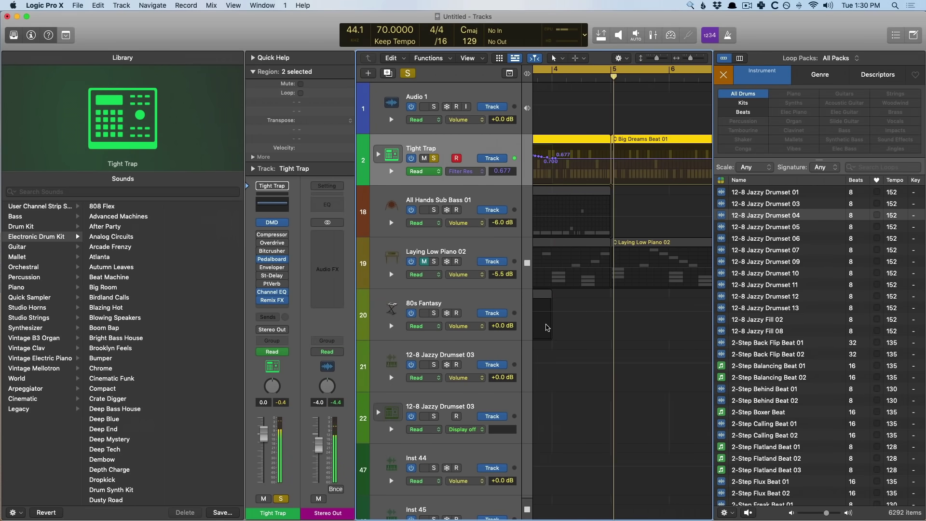
# Step: Add the 12-8 Jazzy Drumset 05 loop, move it to bar 4, cycle and solo it
pyautogui.press('y')
pyautogui.press('z')
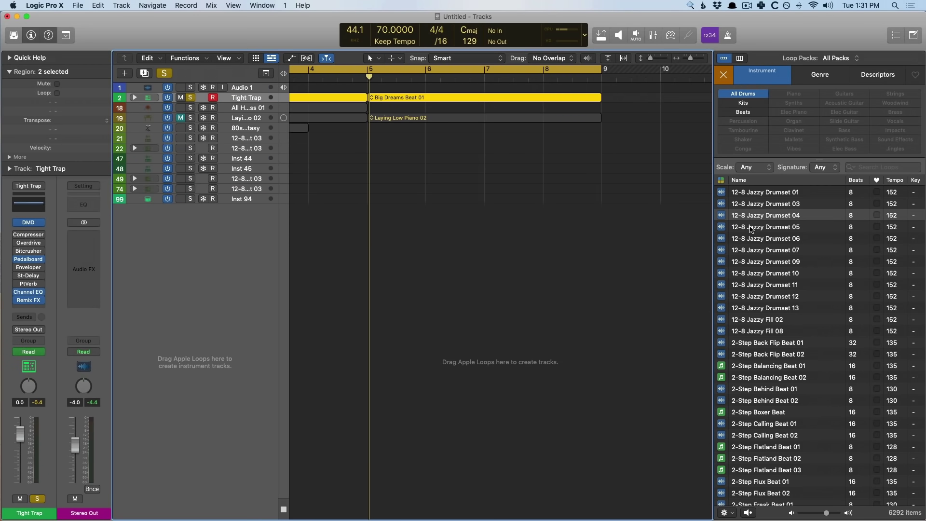
pyautogui.moveTo(750, 217); pyautogui.dragTo(308, 254)
pyautogui.press('o')
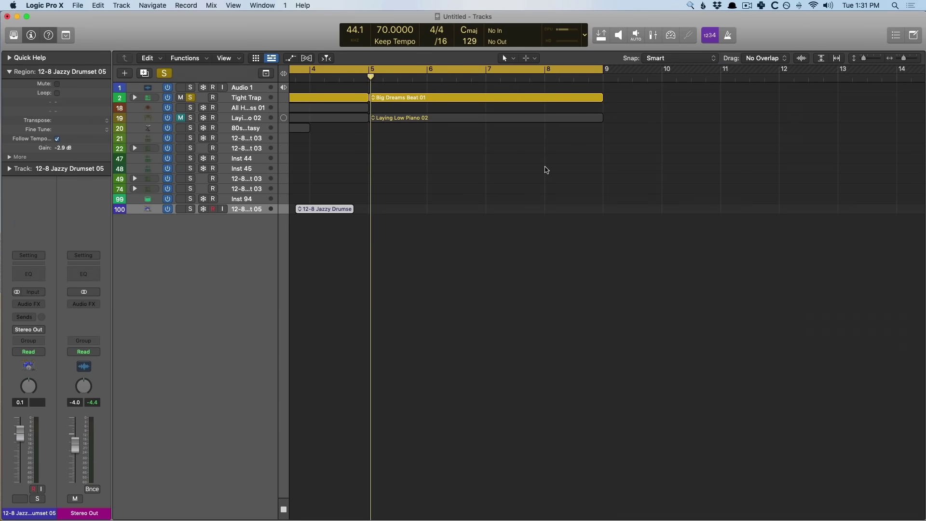
pyautogui.moveTo(402, 284); pyautogui.dragTo(290, 207)
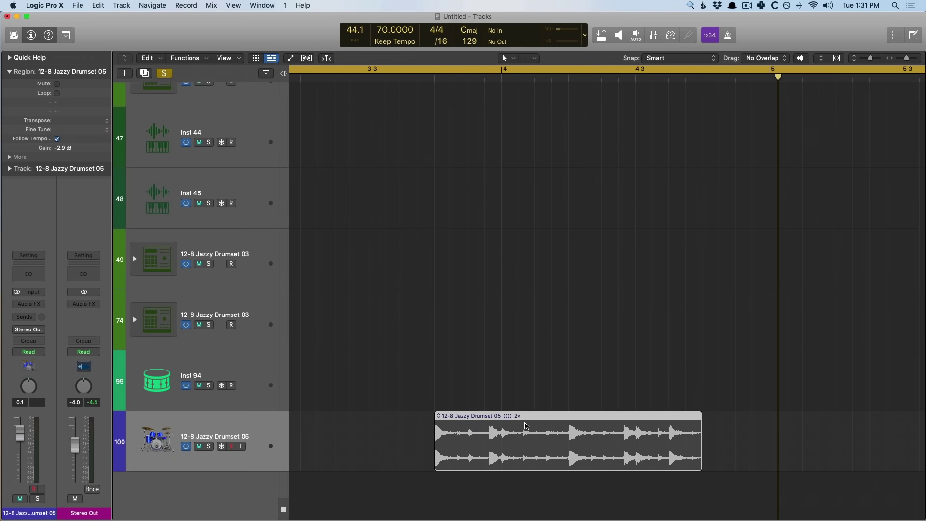
pyautogui.moveTo(526, 426); pyautogui.dragTo(593, 425)
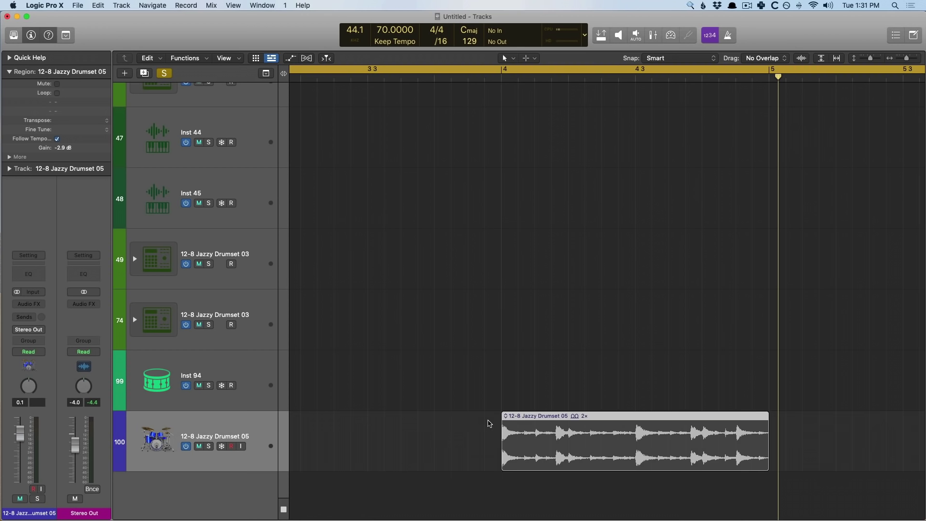
pyautogui.press('super+u')
pyautogui.click(208, 446)
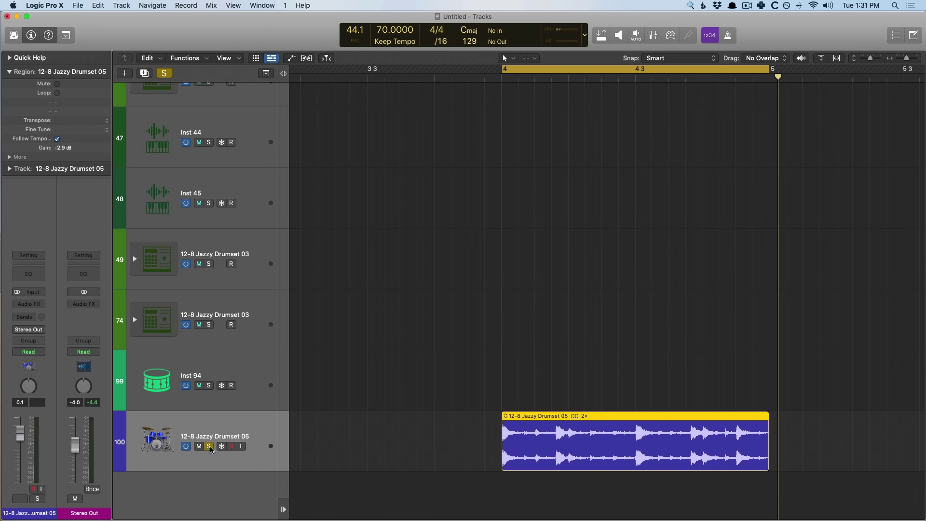
# Step: Slice the drum loop region into four pieces with the Scissors tool
pyautogui.click(496, 417)
pyautogui.press('z')
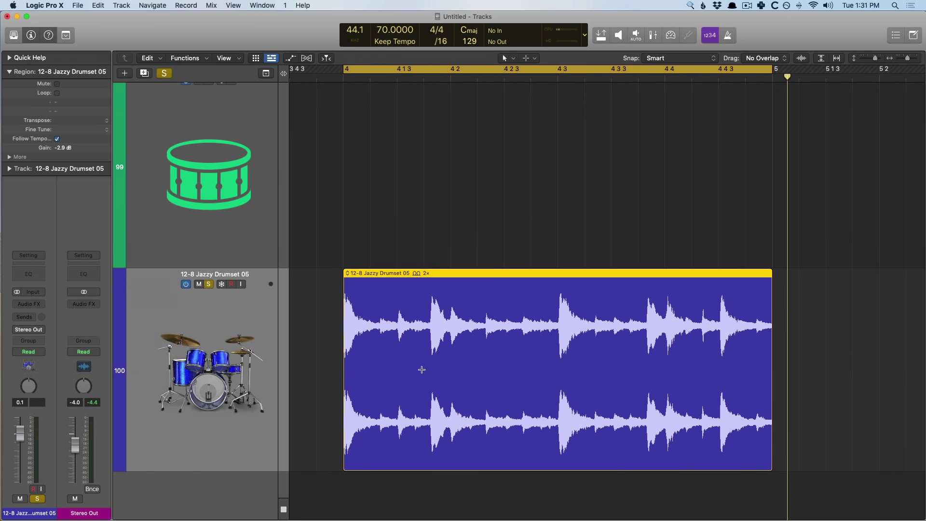
pyautogui.moveTo(354, 387); pyautogui.dragTo(403, 386)
pyautogui.click(381, 372)
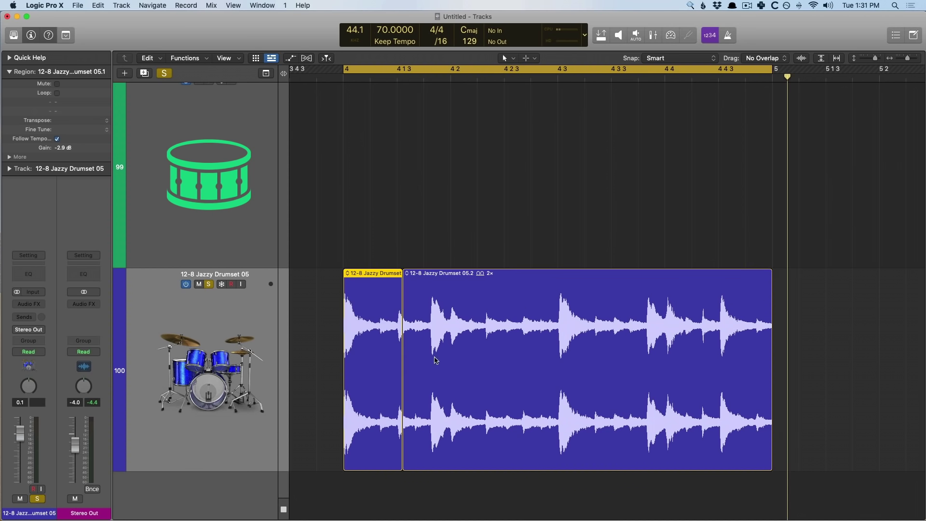
pyautogui.moveTo(425, 357)
pyautogui.mouseDown()
pyautogui.moveTo(484, 392)
pyautogui.moveTo(504, 386)
pyautogui.mouseUp()
pyautogui.click(462, 302)
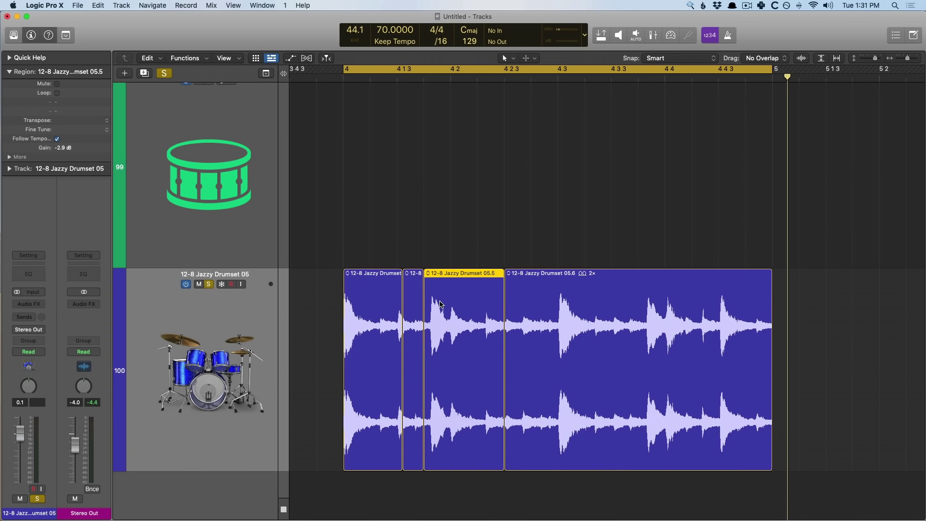
pyautogui.hotkey('alt', 'k')
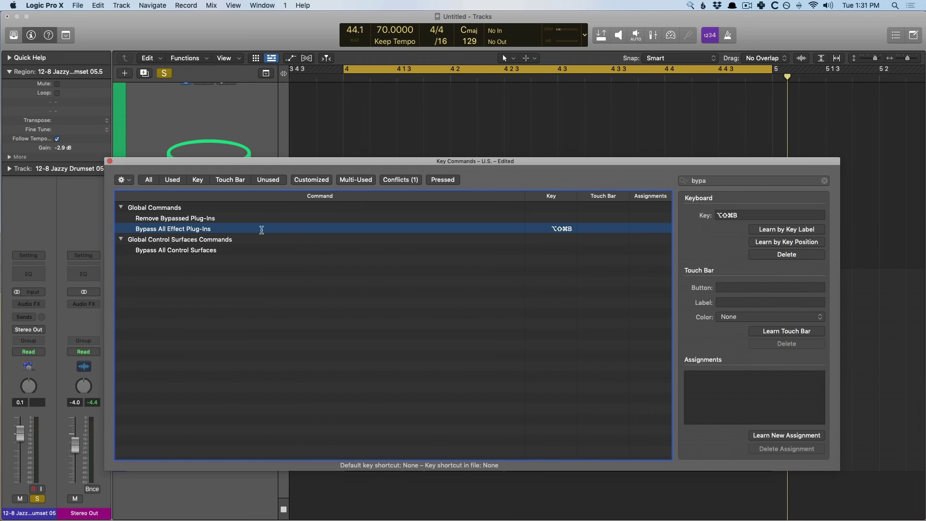
pyautogui.click(756, 185)
pyautogui.press('BackSpace')
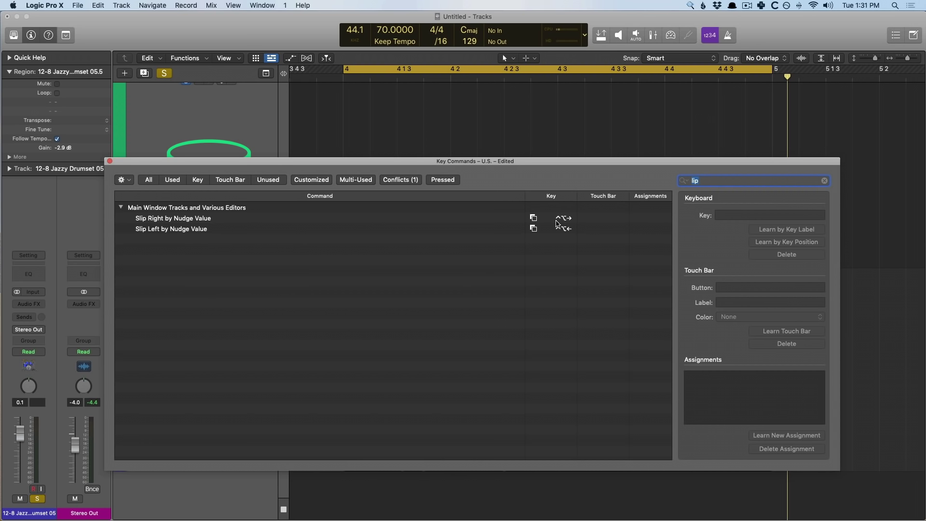
pyautogui.click(109, 161)
# Step: Slip slice 05.1's audio left once and right twice by the nudge value
pyautogui.press('z')
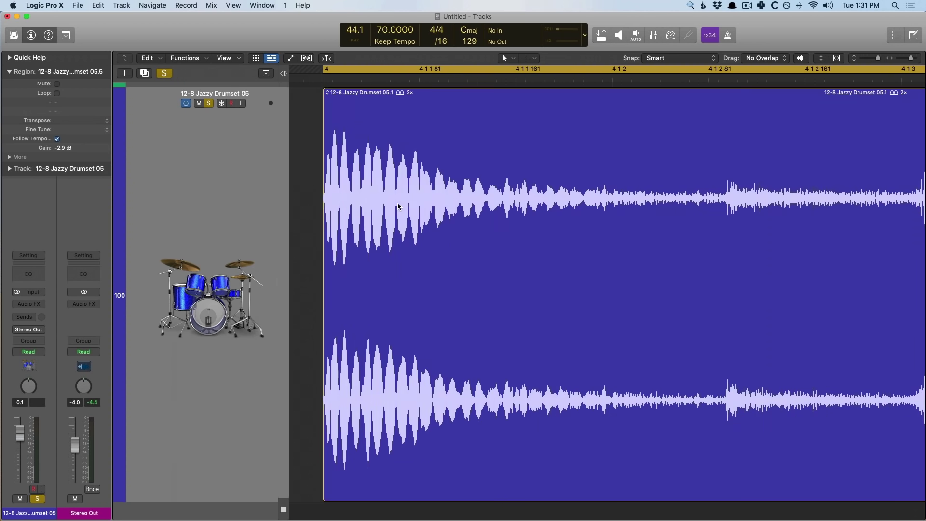
pyautogui.click(387, 211)
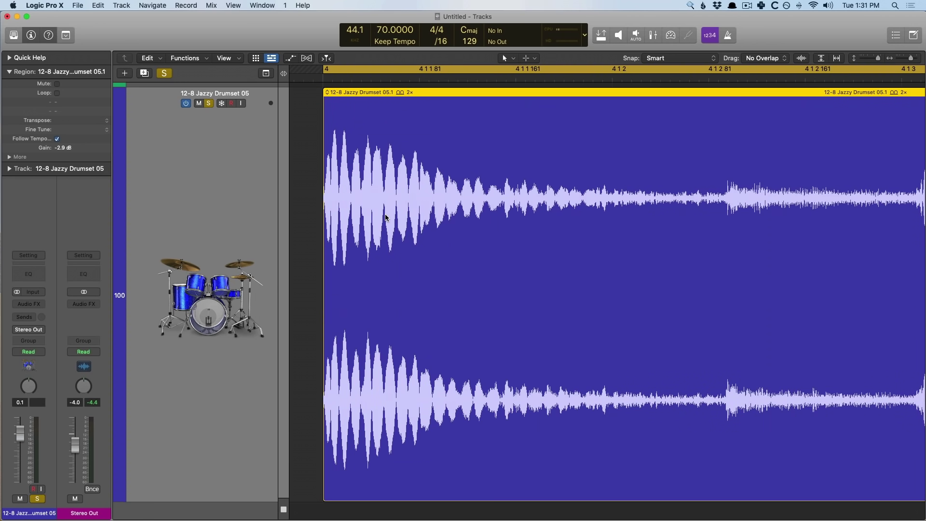
pyautogui.press('alt+super+Left')
pyautogui.press('alt+super+Left')
pyautogui.press('alt+super+Left')
pyautogui.press('alt+super+Left')
pyautogui.press('alt+super+Left')
pyautogui.press('alt+super+Left')
pyautogui.press('alt+super+Left')
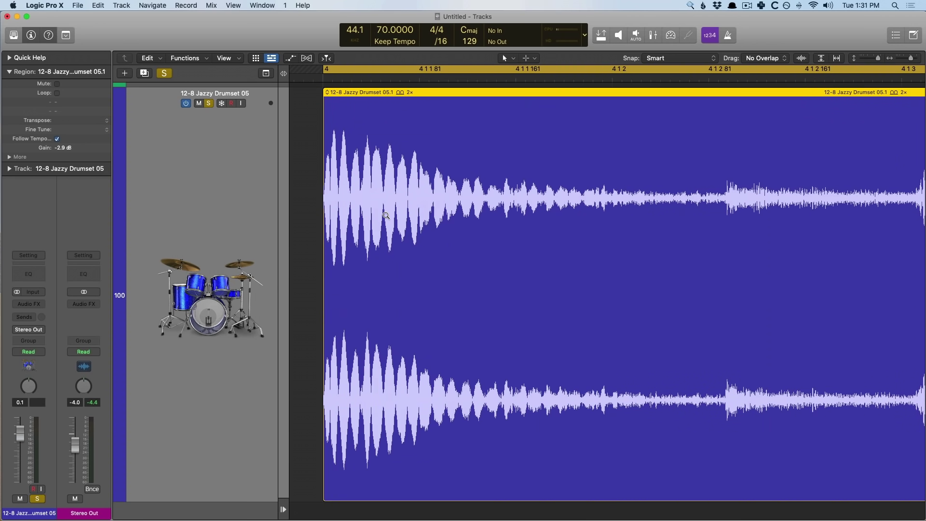
pyautogui.press('alt+super+Right')
pyautogui.press('alt+super+Right')
pyautogui.press('alt+super+Right')
pyautogui.press('alt+super+Right')
pyautogui.press('alt+super+Right')
pyautogui.press('alt+super+Right')
pyautogui.press('alt+super+Right')
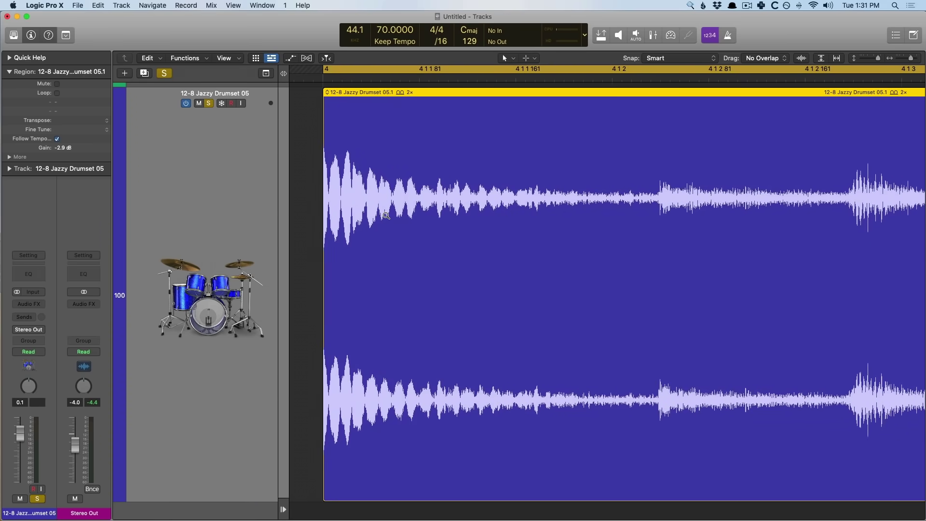
pyautogui.press('alt+super+Right')
pyautogui.press('alt+super+Right')
pyautogui.press('alt+super+Right')
pyautogui.press('alt+super+Right')
pyautogui.press('alt+super+Right')
pyautogui.press('alt+super+Right')
pyautogui.press('alt+super+Right')
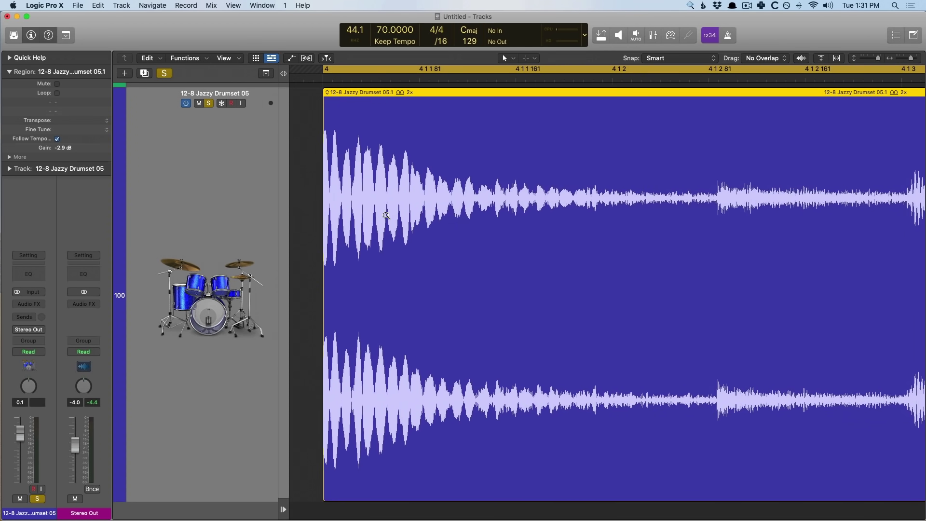
pyautogui.keyDown('ctrl'); pyautogui.keyDown('alt'); pyautogui.click(388, 220); pyautogui.keyUp('alt'); pyautogui.keyUp('ctrl')
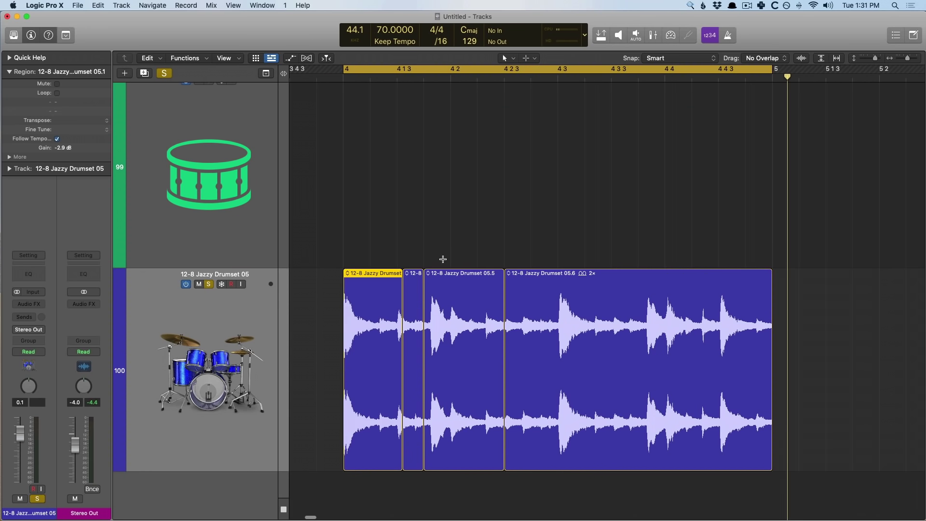
pyautogui.moveTo(324, 380); pyautogui.dragTo(497, 434)
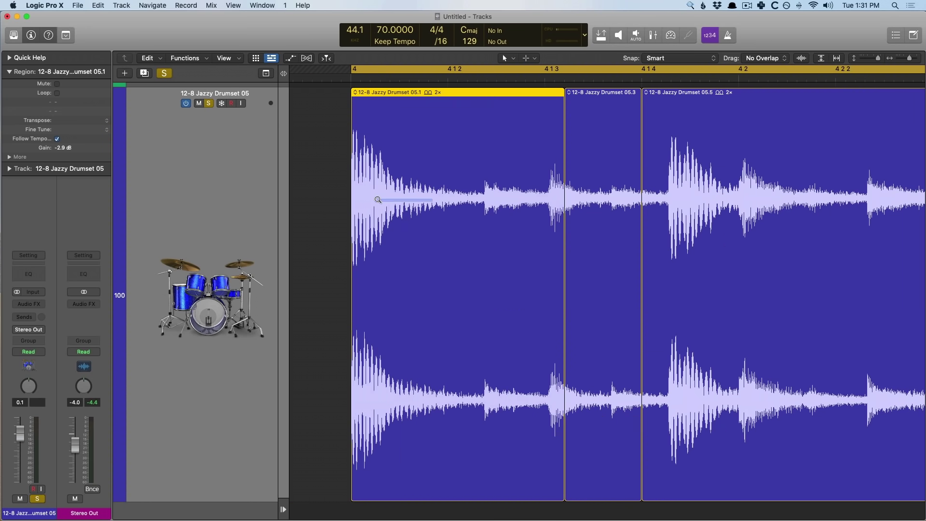
pyautogui.keyDown('ctrl'); pyautogui.keyDown('alt'); pyautogui.click(425, 200); pyautogui.keyUp('alt'); pyautogui.keyUp('ctrl')
pyautogui.keyDown('ctrl'); pyautogui.keyDown('alt'); pyautogui.click(413, 202); pyautogui.keyUp('alt'); pyautogui.keyUp('ctrl')
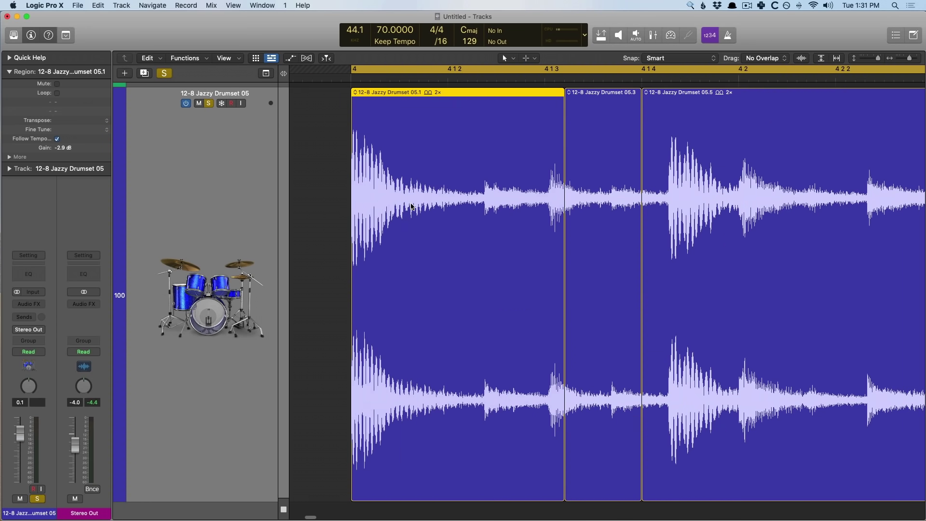